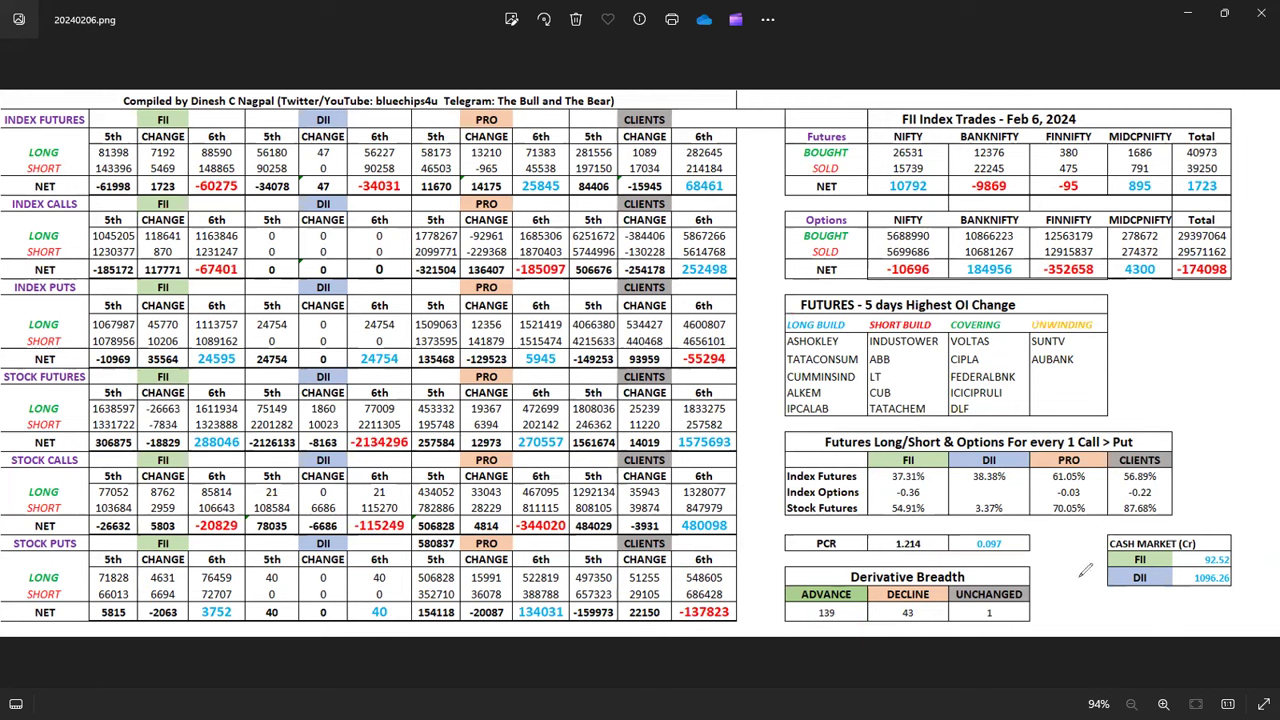
Step: Circle the Cash Market table and the PRO and CLIENTS headings of Index Futures, and clear the marks
mouse_move(1115, 522)
left_mouse_down()
mouse_move(1130, 598)
mouse_move(1235, 578)
mouse_move(1245, 515)
mouse_move(1136, 511)
mouse_move(1112, 528)
left_mouse_up()
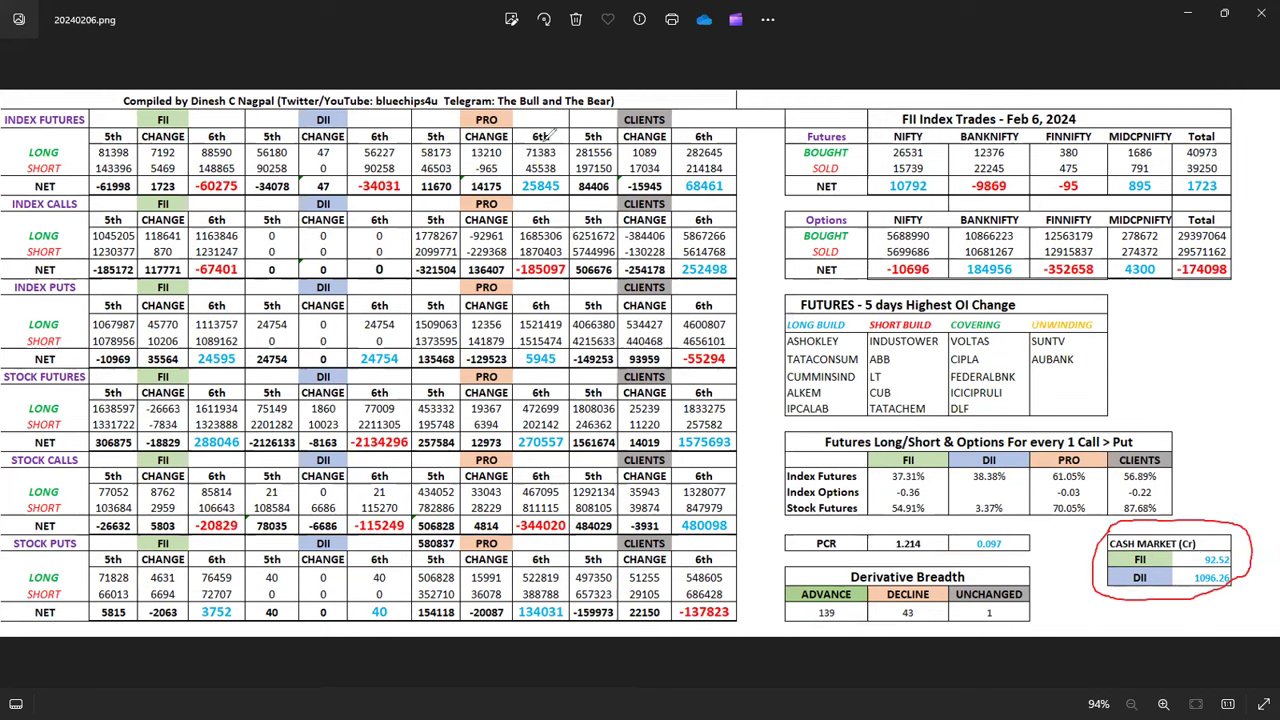
mouse_move(510, 98)
left_mouse_down()
mouse_move(462, 104)
mouse_move(630, 143)
mouse_move(678, 92)
mouse_move(490, 88)
left_mouse_up()
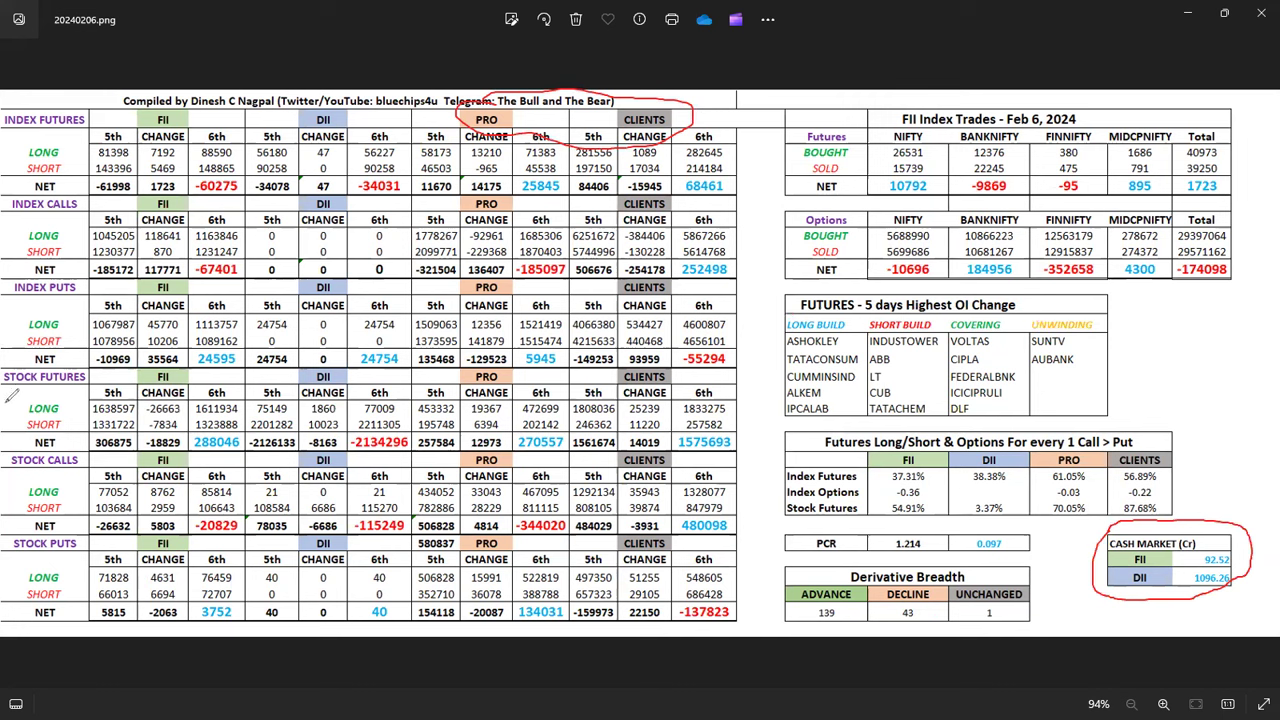
key("e")
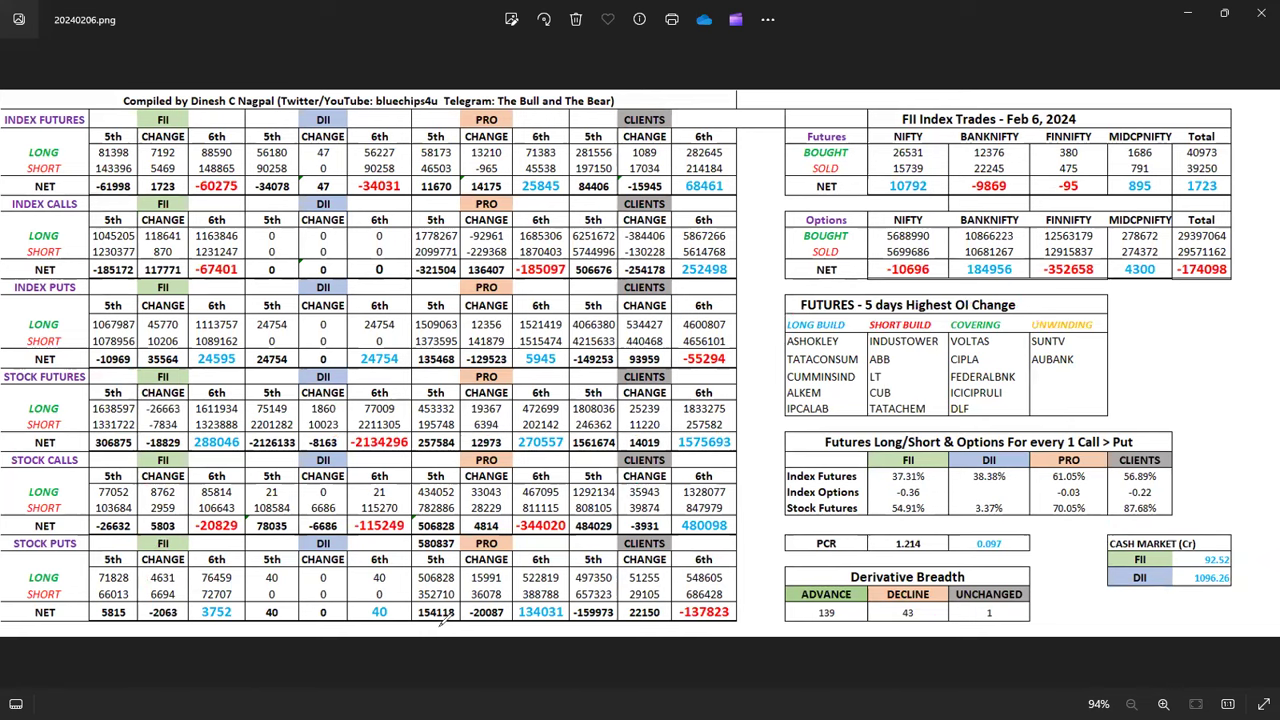
Step: Switch to the browser charts and sketch converging trend lines and a downward curve on MIDCPNIFTY's recent daily candles, clearing them after review
key("alt+Tab")
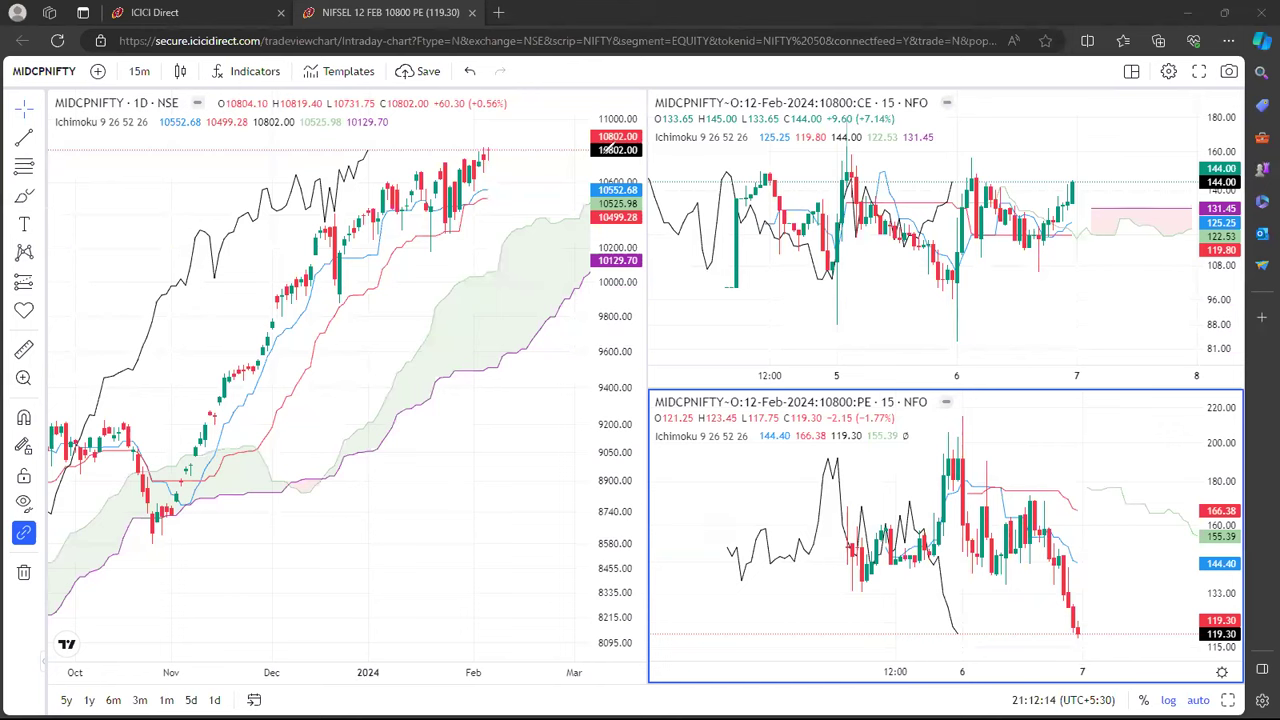
left_click_drag(547, 190, 500, 159)
left_click_drag(423, 165, 494, 145)
left_click_drag(455, 226, 508, 157)
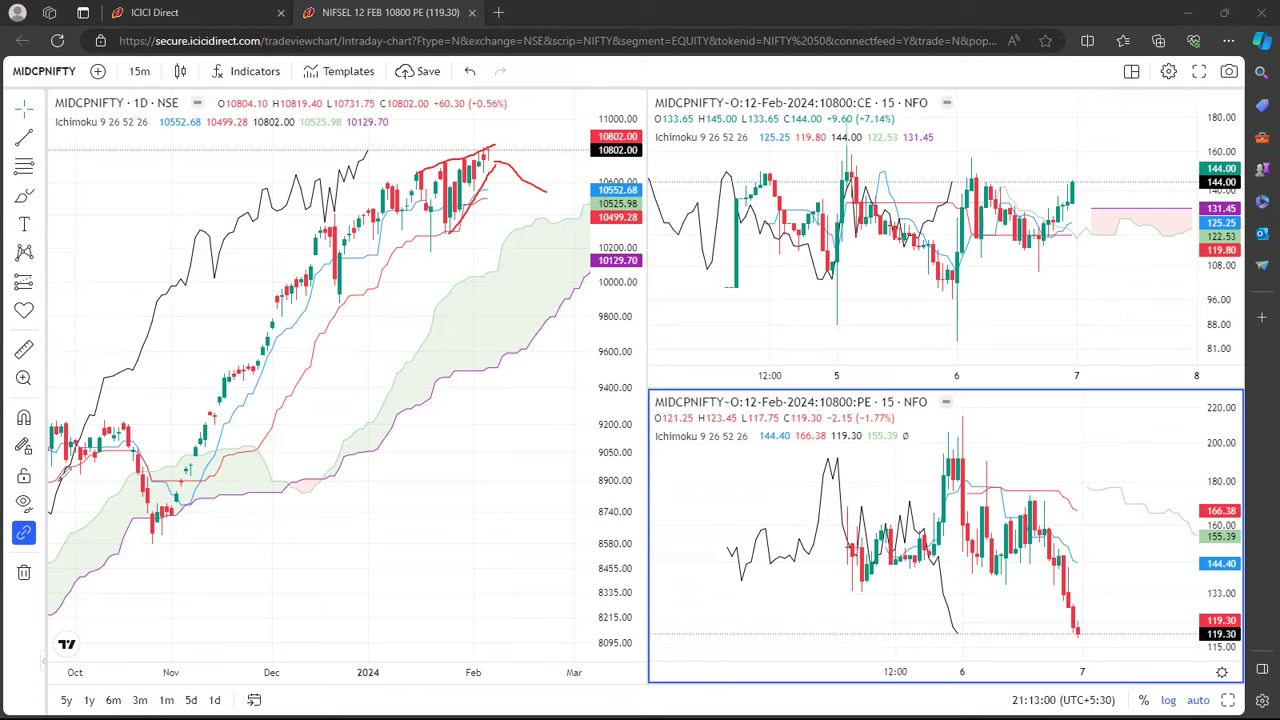
left_click(455, 226)
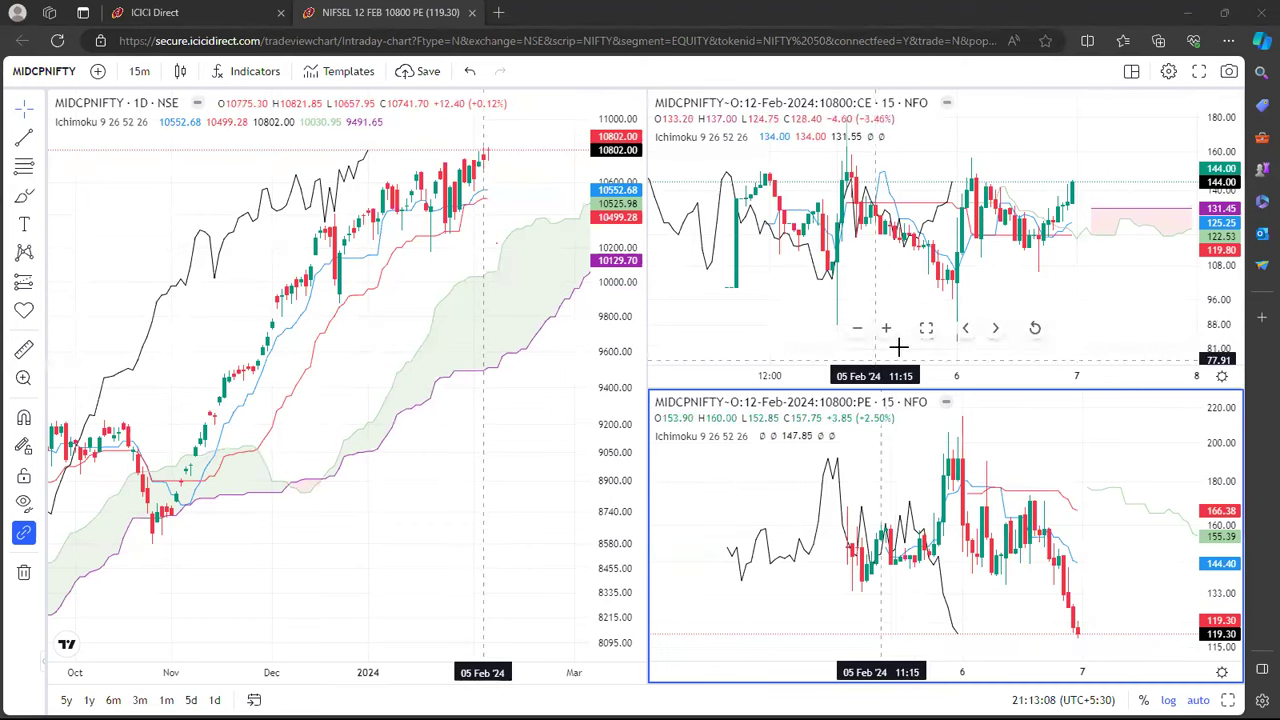
Step: View the MIDCPNIFTY 12-Feb-2024 10800 CE chart enlarged, restore the layout and maximize the 10800 PE chart
left_click(926, 328)
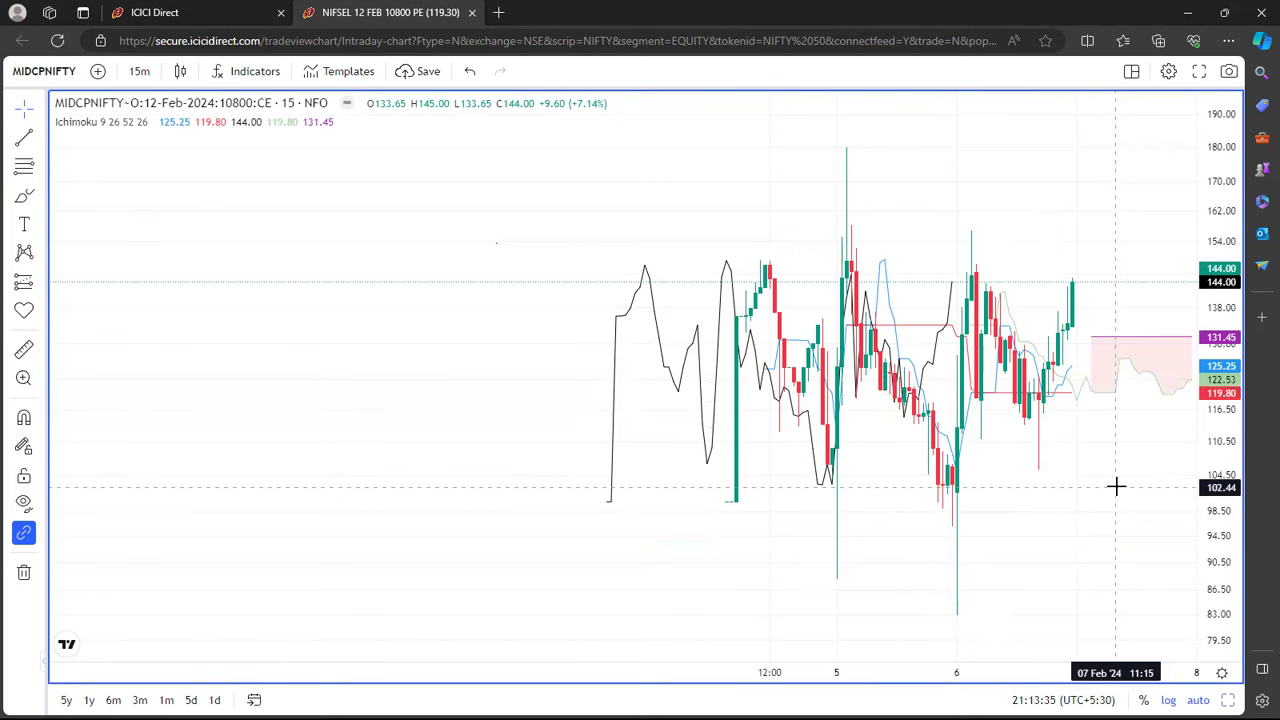
mouse_move(590, 558)
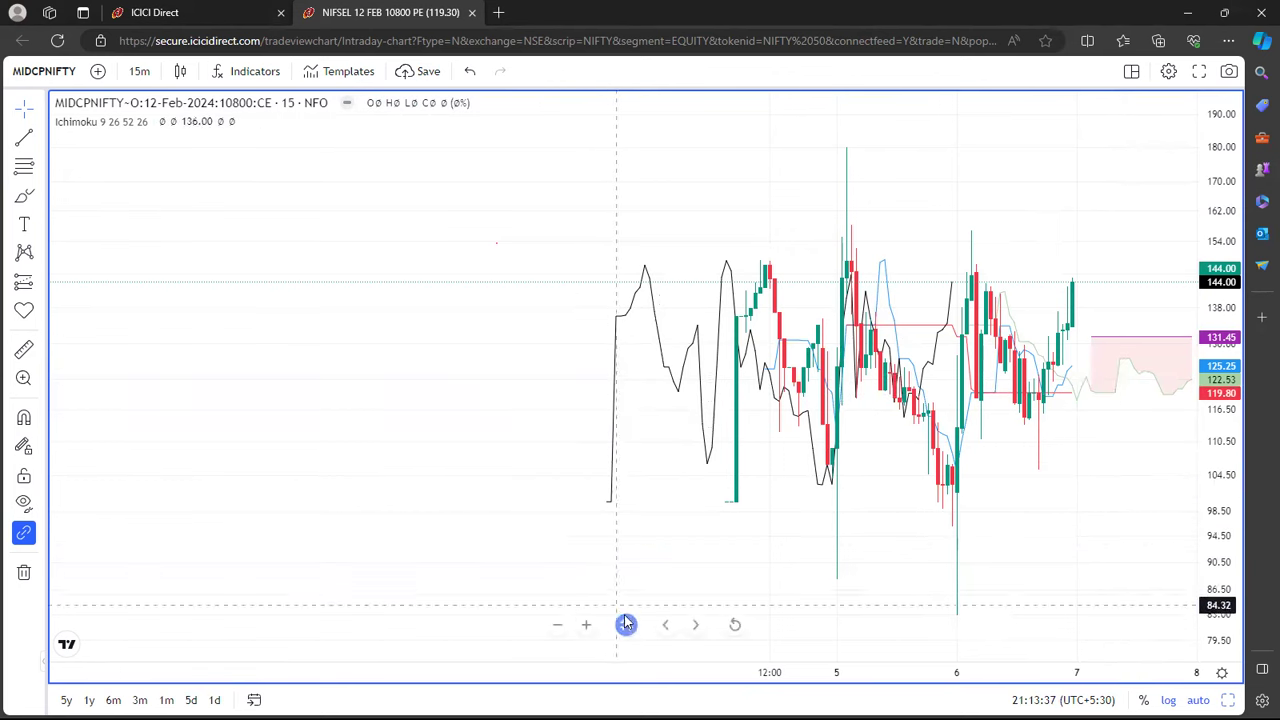
left_click(626, 625)
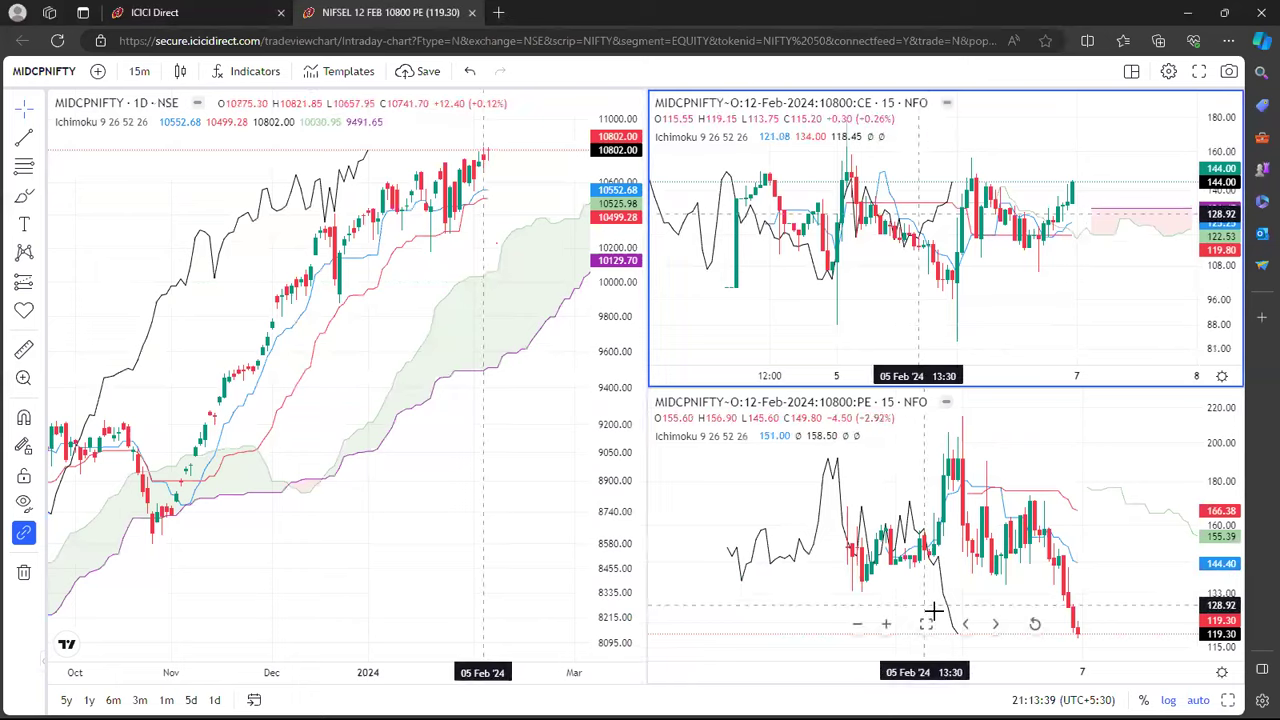
left_click(926, 625)
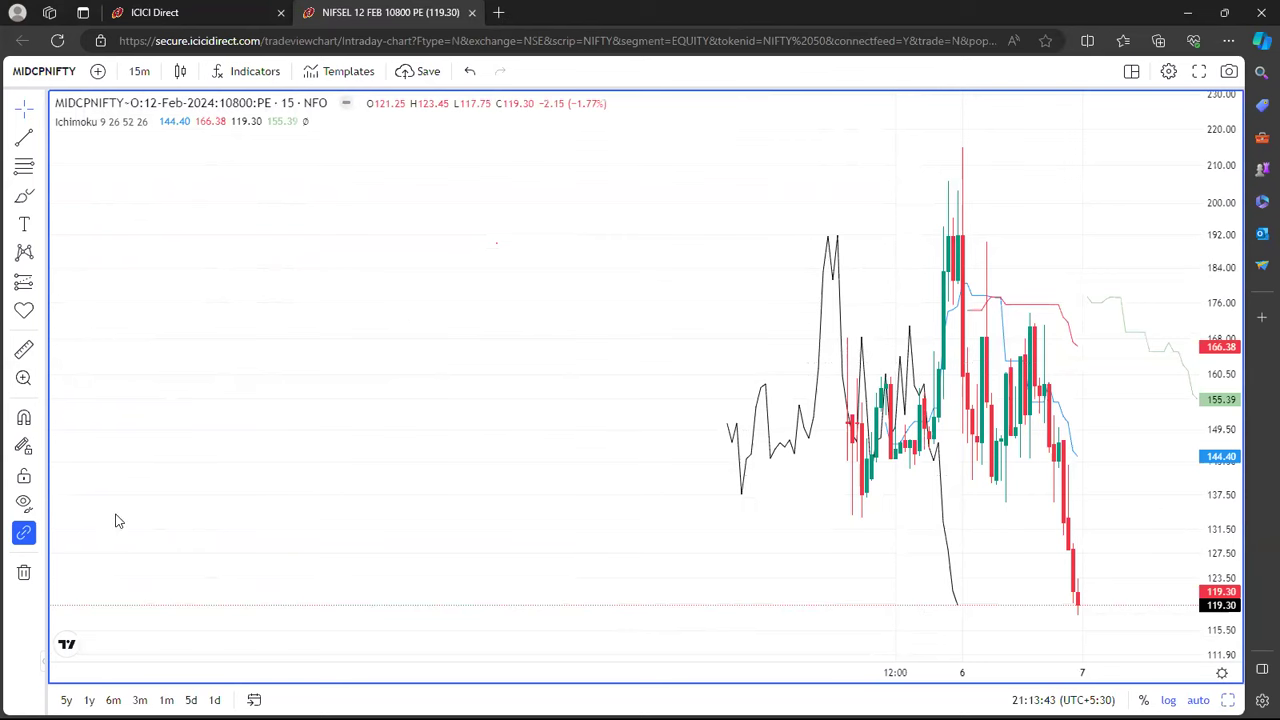
Step: Draw a Trend-Based Fib Extension on the 10800 PE chart through about 215.55, 135.82 and 173.50
left_click(43, 170)
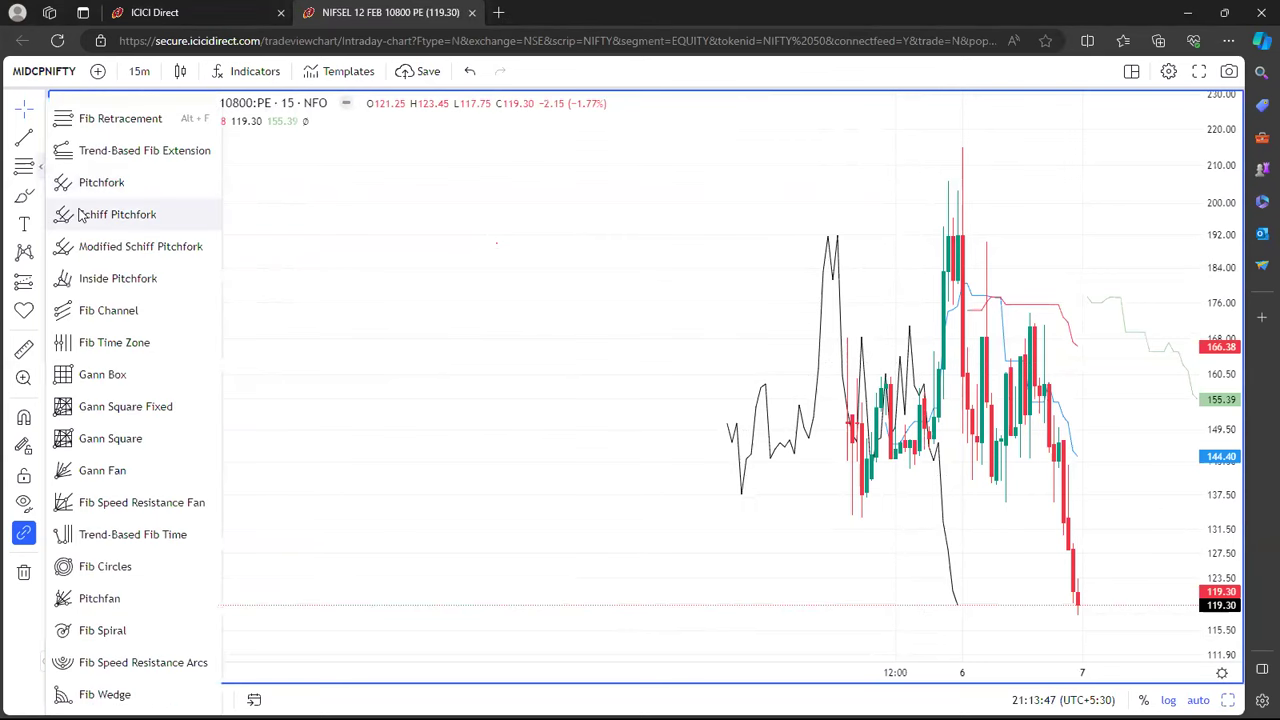
left_click(82, 150)
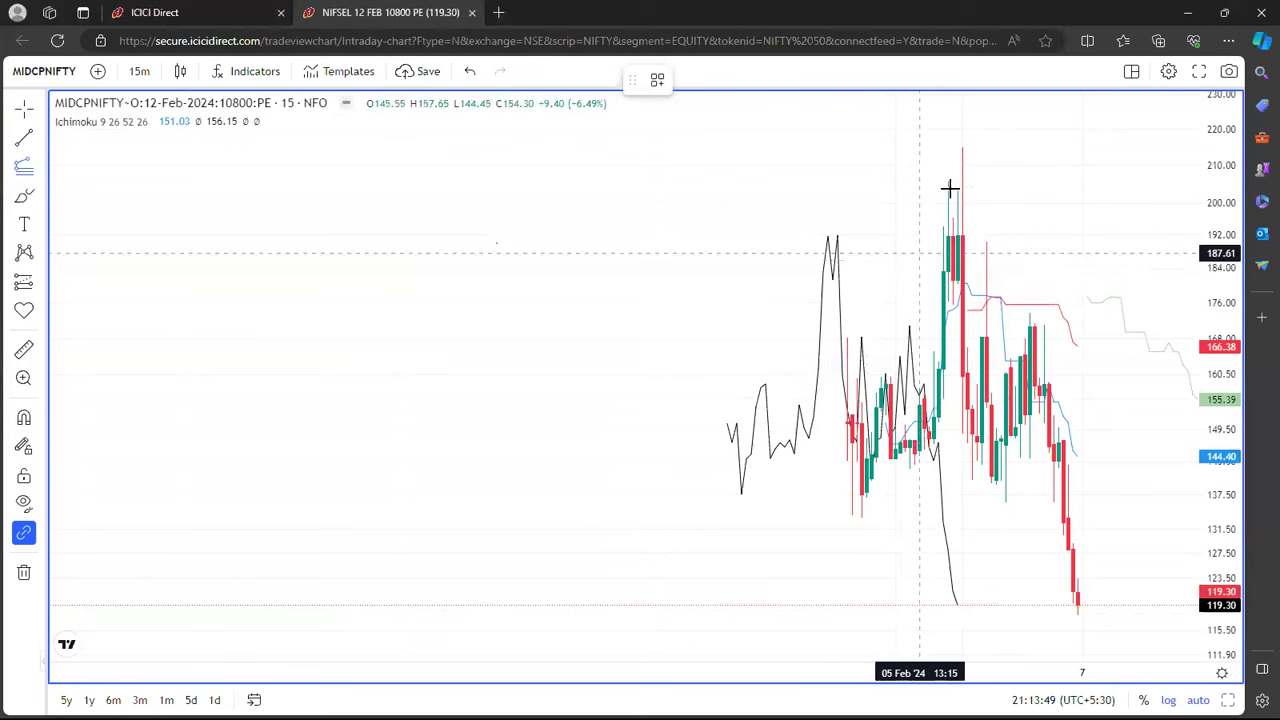
left_click(962, 145)
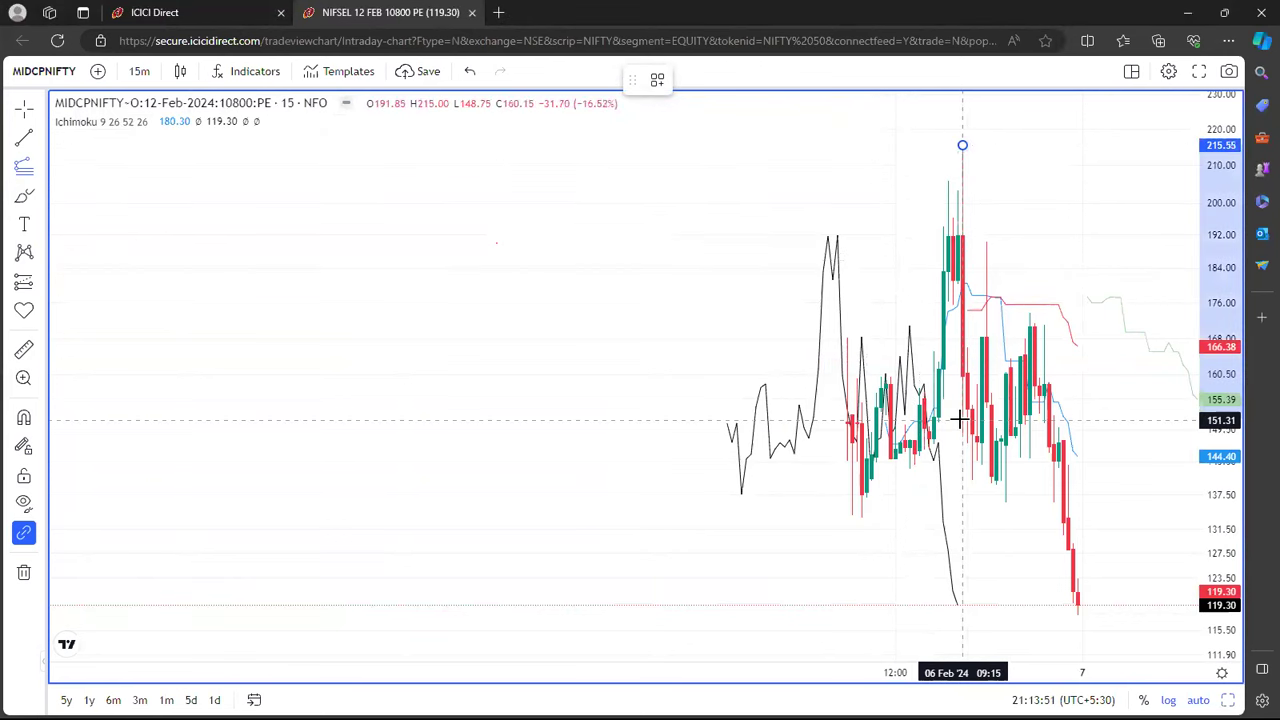
left_click(1005, 504)
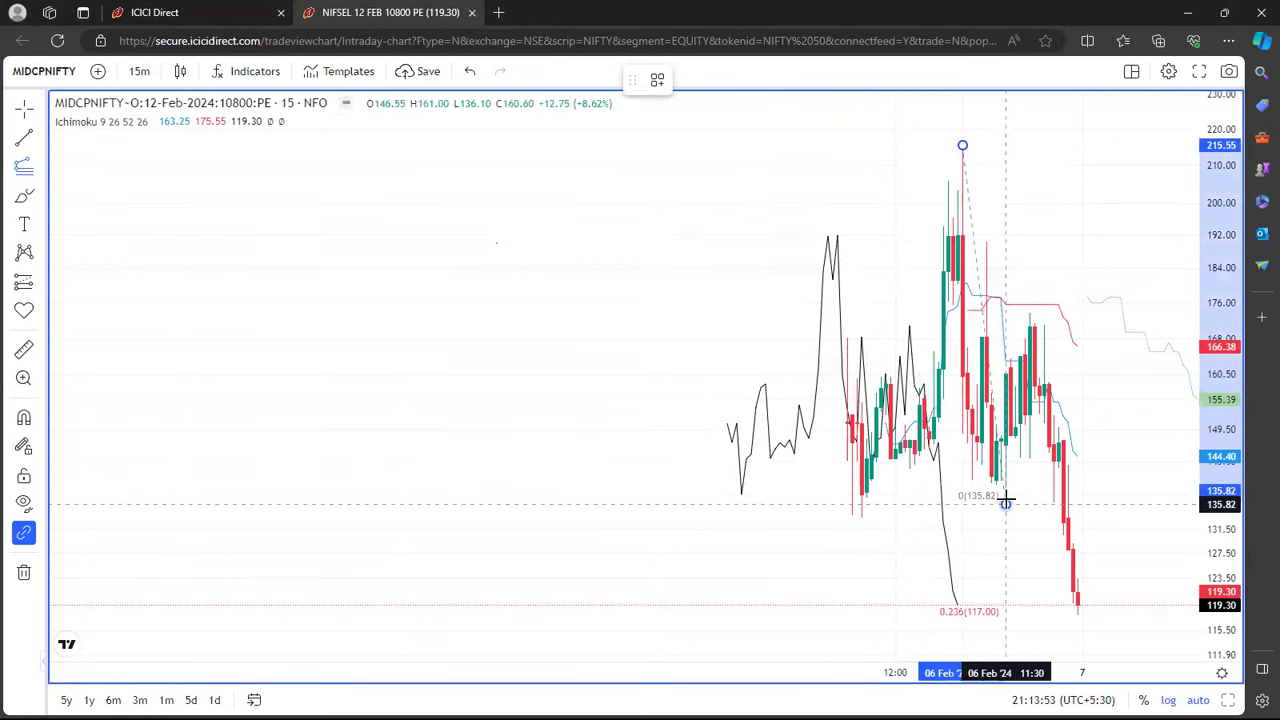
left_click(1163, 313)
left_click(1094, 209)
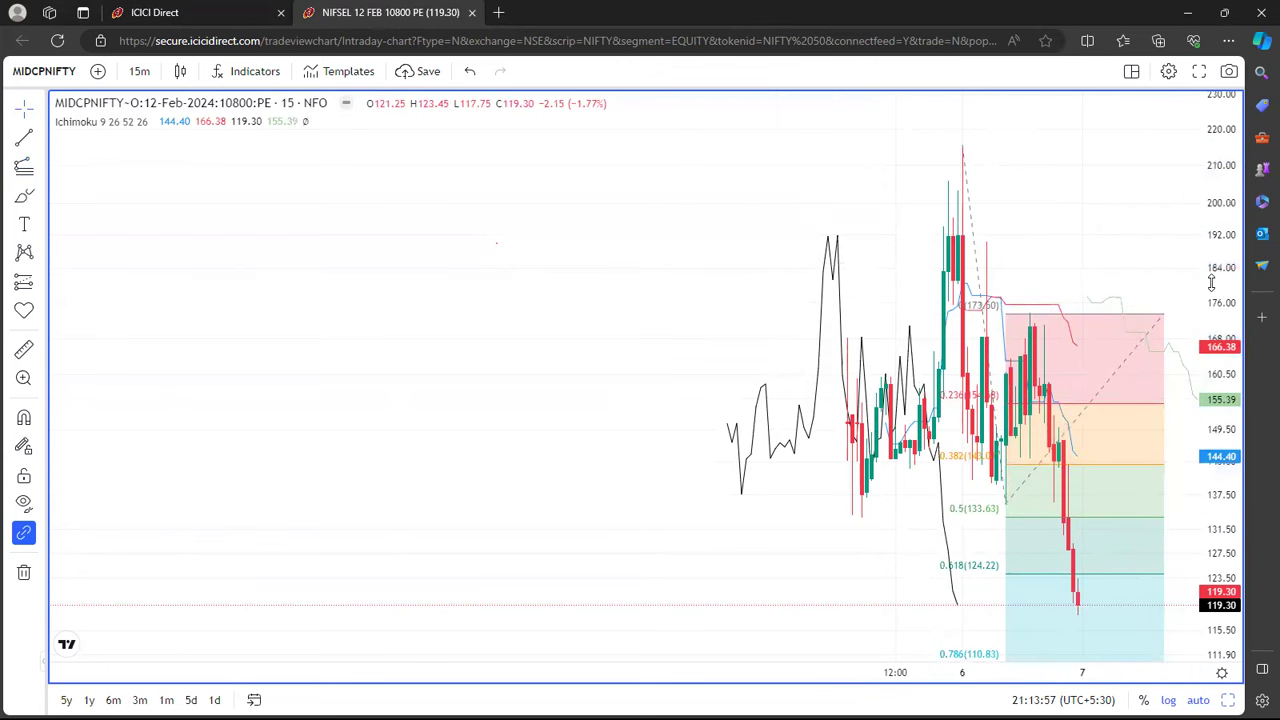
Step: Restore automatic price scaling and delete the Fib extension from the 10800 PE chart
left_click_drag(1216, 314, 1216, 368)
left_click_drag(1036, 263, 1046, 329)
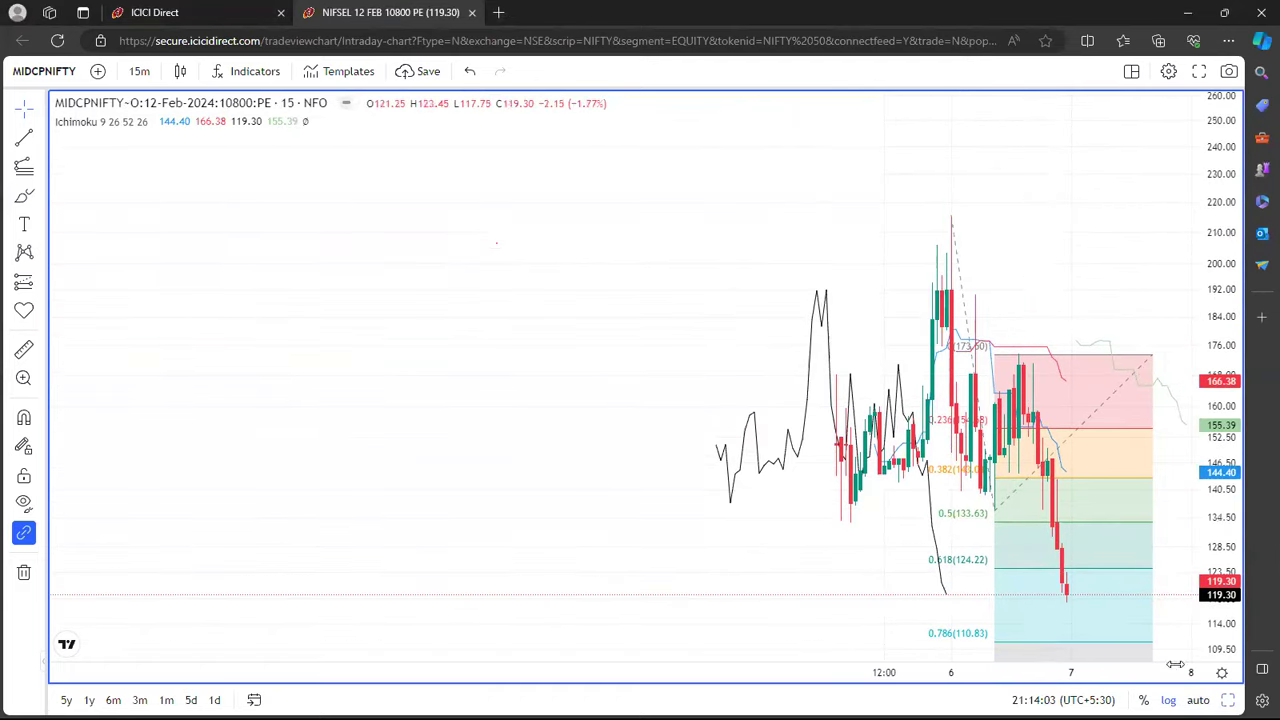
left_click(1197, 700)
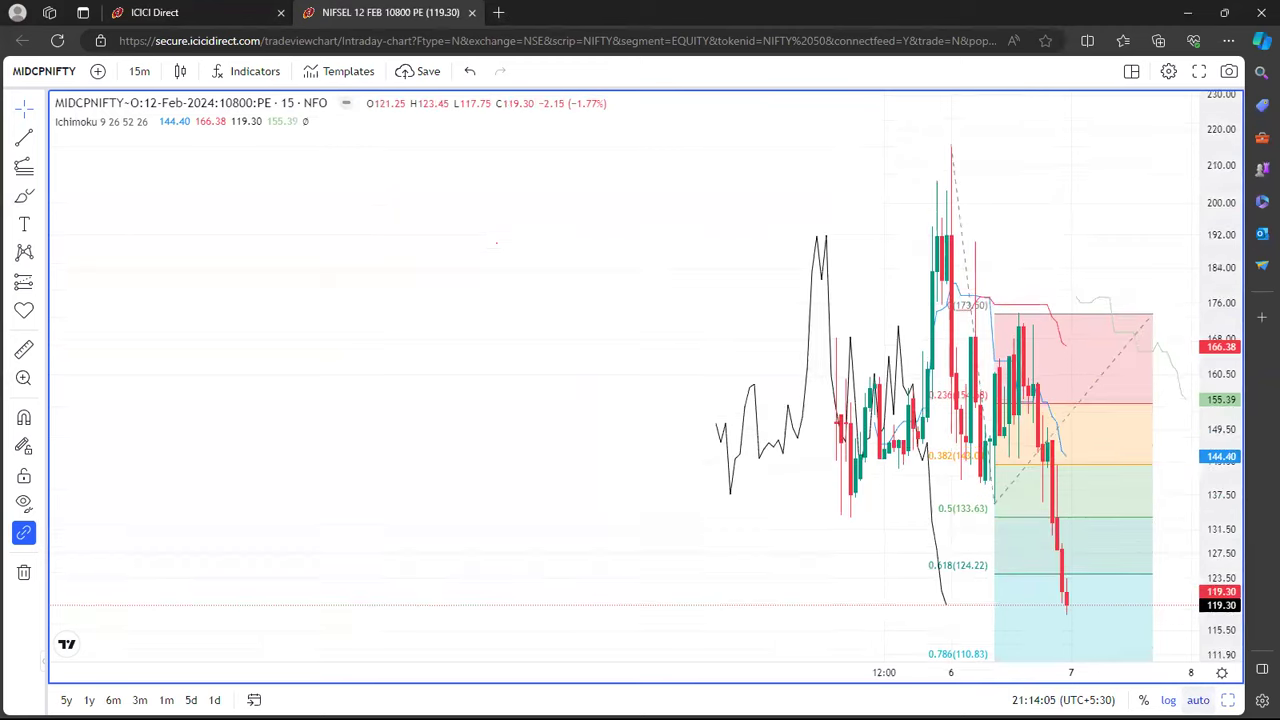
left_click(1095, 525)
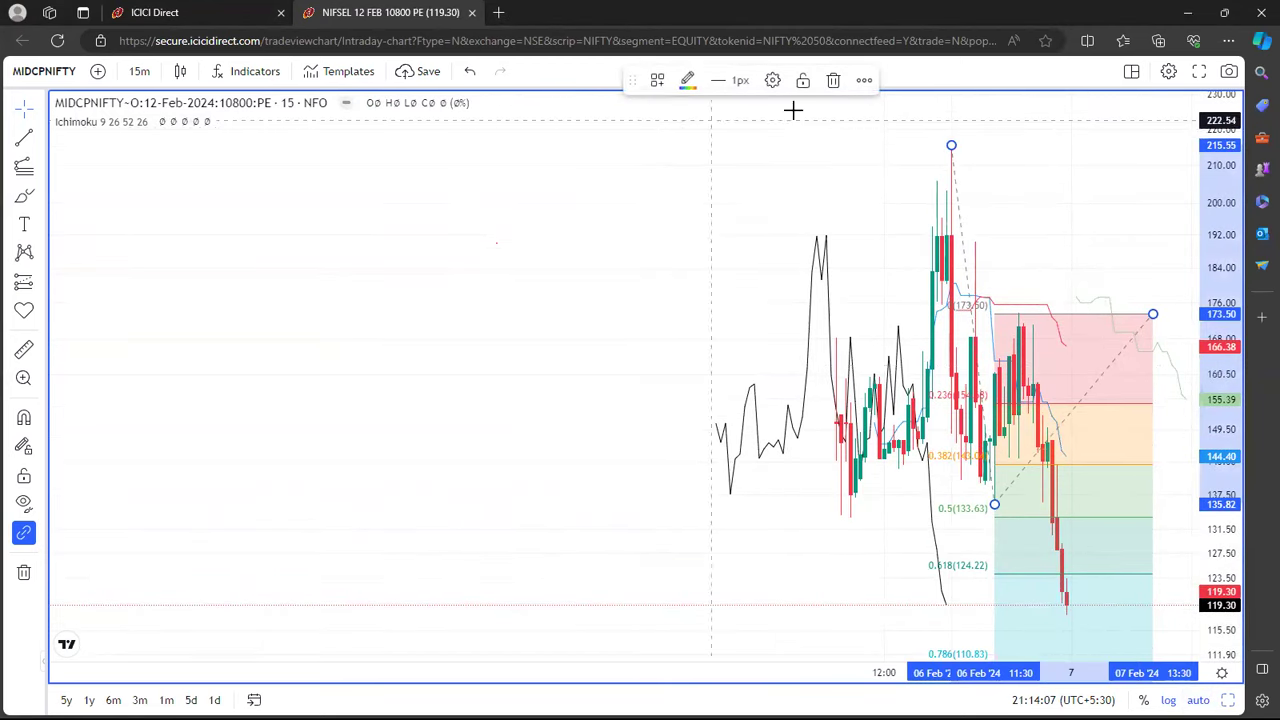
left_click(834, 81)
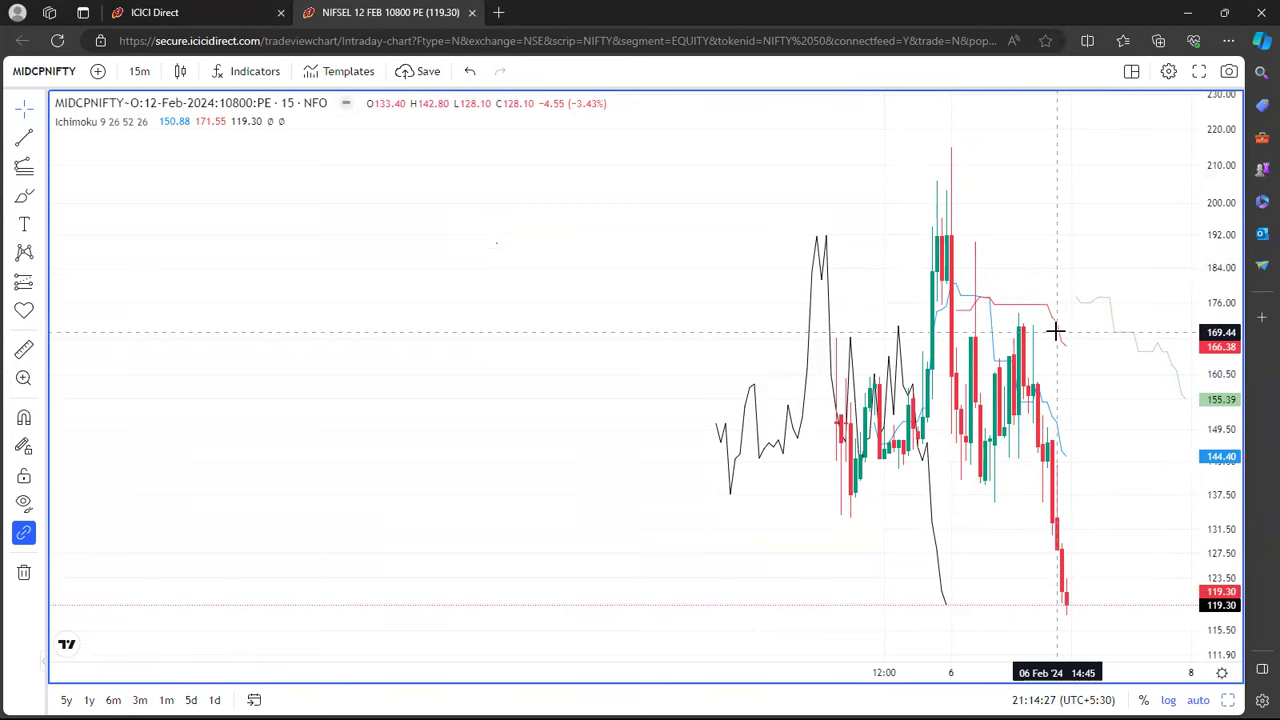
Step: Open the NIFSEL option chain and outline the puts' open interest and change in open interest for strikes 10700 to 10825
left_click(200, 13)
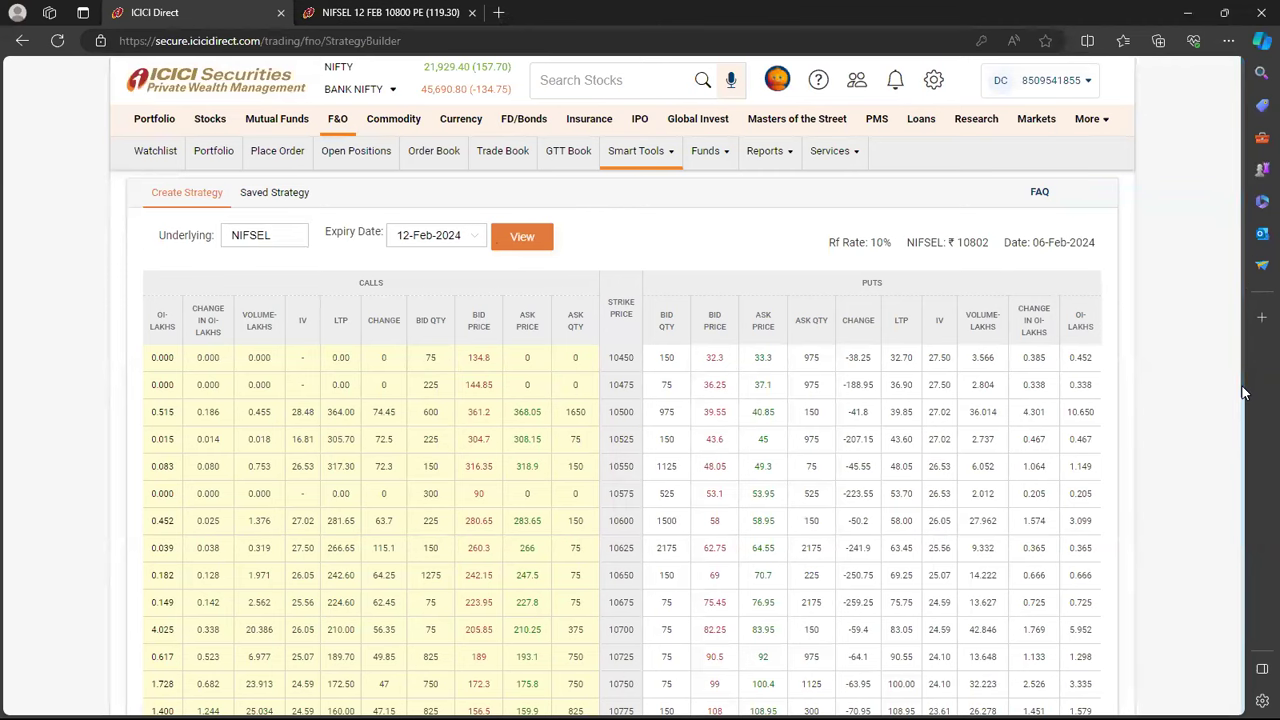
scroll(1248, 490, "down", 2)
scroll(1248, 490, "down", 3)
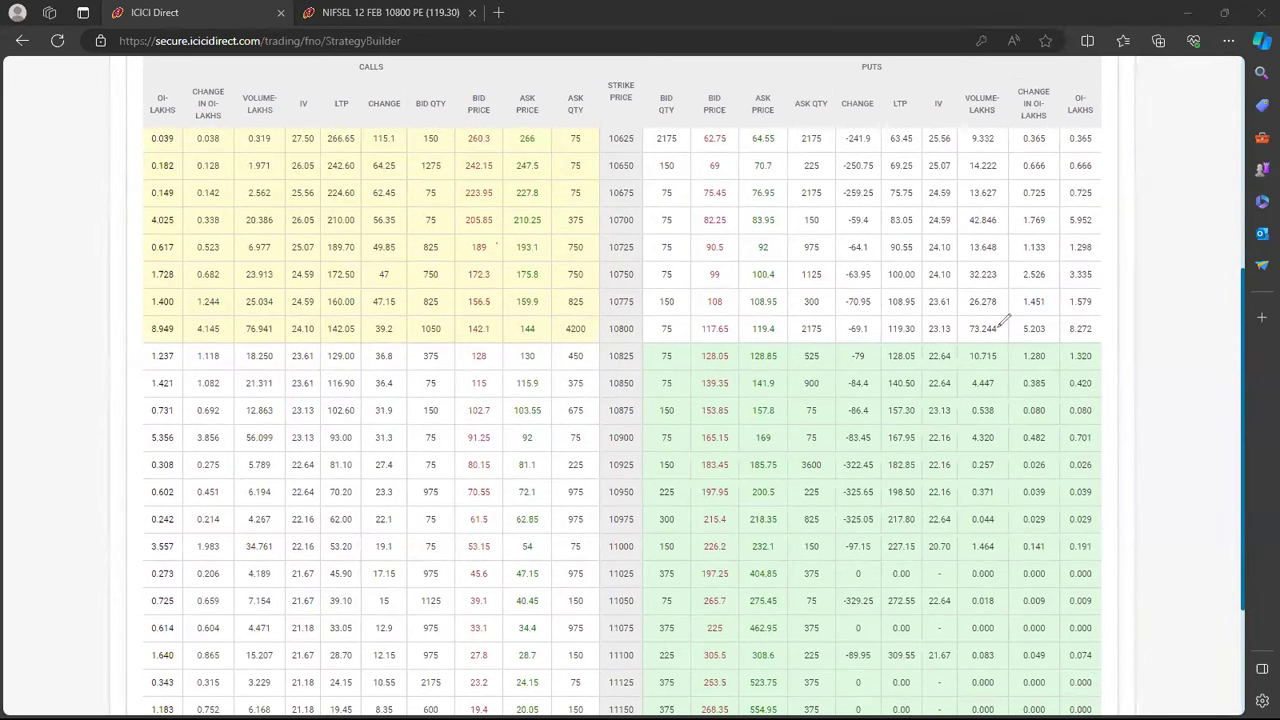
mouse_move(1012, 348)
left_mouse_down()
mouse_move(1015, 320)
mouse_move(1052, 308)
mouse_move(1098, 314)
mouse_move(1102, 344)
left_mouse_up()
mouse_move(1014, 318)
left_mouse_down()
mouse_move(1028, 216)
mouse_move(1098, 236)
mouse_move(1100, 308)
left_mouse_up()
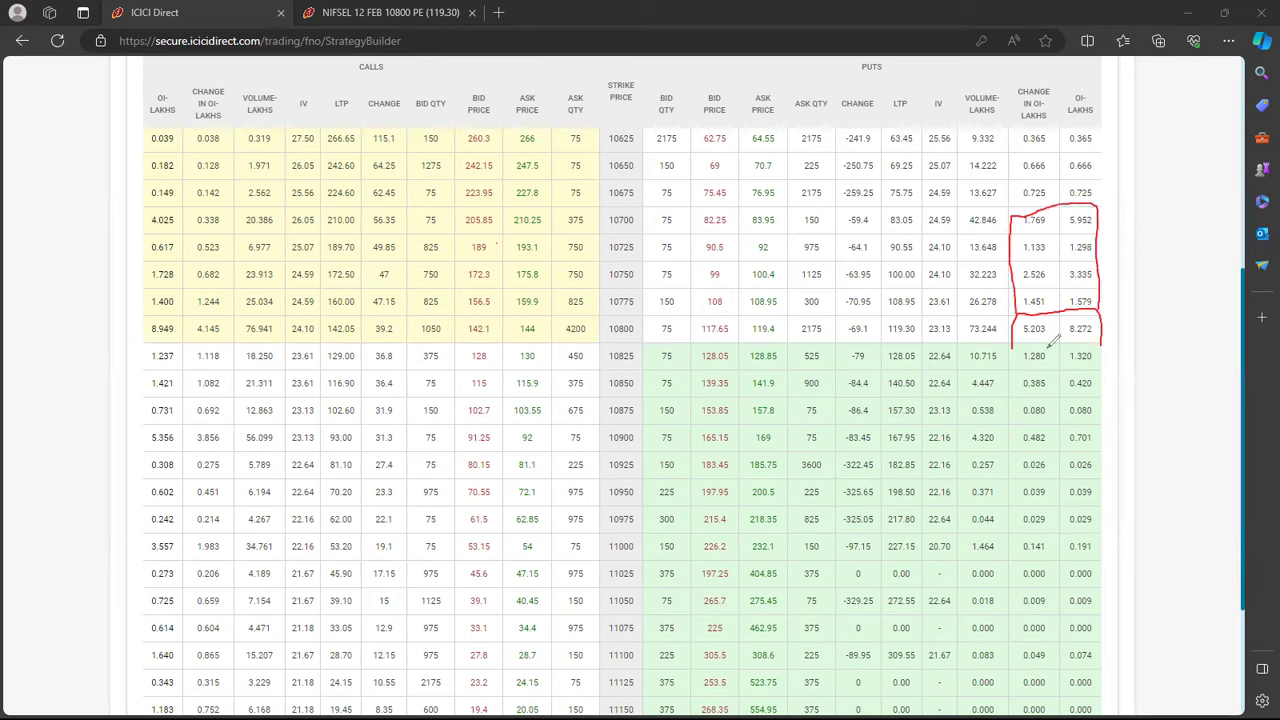
mouse_move(1018, 368)
left_mouse_down()
mouse_move(1072, 332)
mouse_move(1108, 344)
mouse_move(1104, 374)
left_mouse_up()
Step: Mark the calls' open interest between strikes 10700 and 10900, clear the annotations and circle strike 10800
mouse_move(157, 207)
left_mouse_down()
mouse_move(175, 228)
mouse_move(186, 212)
mouse_move(157, 206)
left_mouse_up()
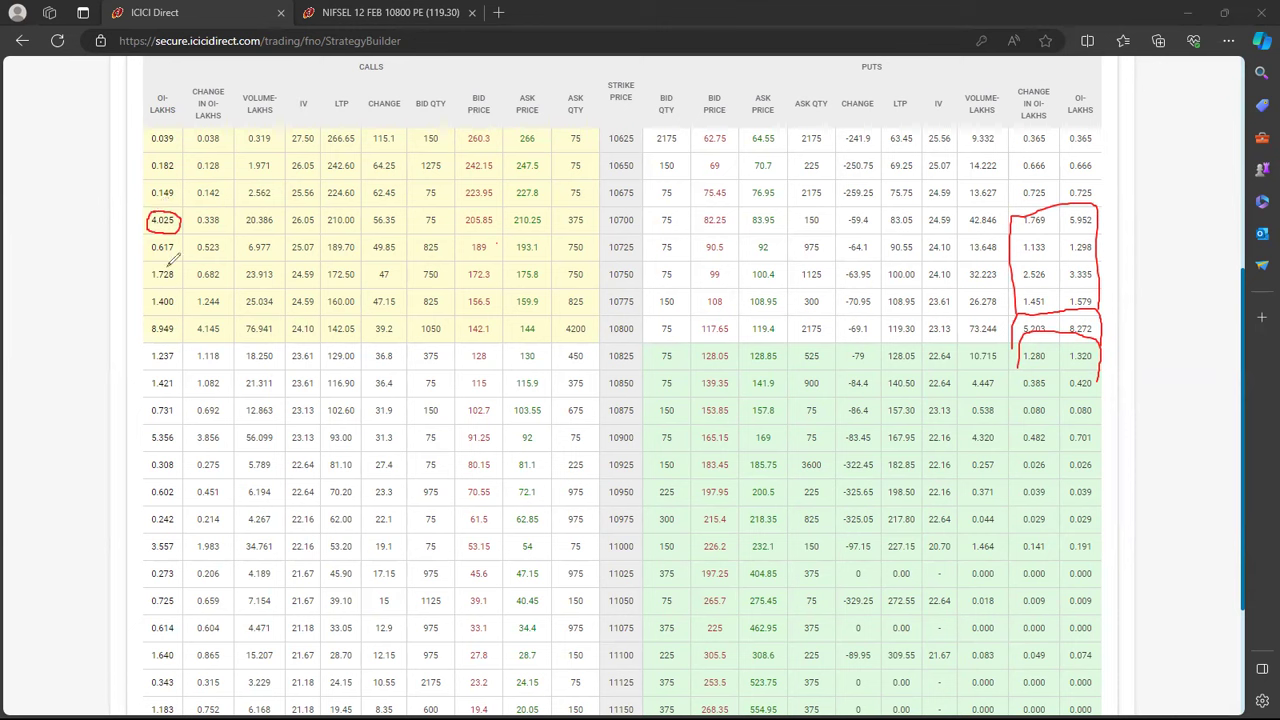
mouse_move(151, 268)
left_mouse_down()
mouse_move(181, 270)
mouse_move(182, 309)
left_mouse_up()
mouse_move(205, 314)
left_mouse_down()
mouse_move(166, 306)
mouse_move(149, 340)
mouse_move(212, 345)
mouse_move(231, 320)
left_mouse_up()
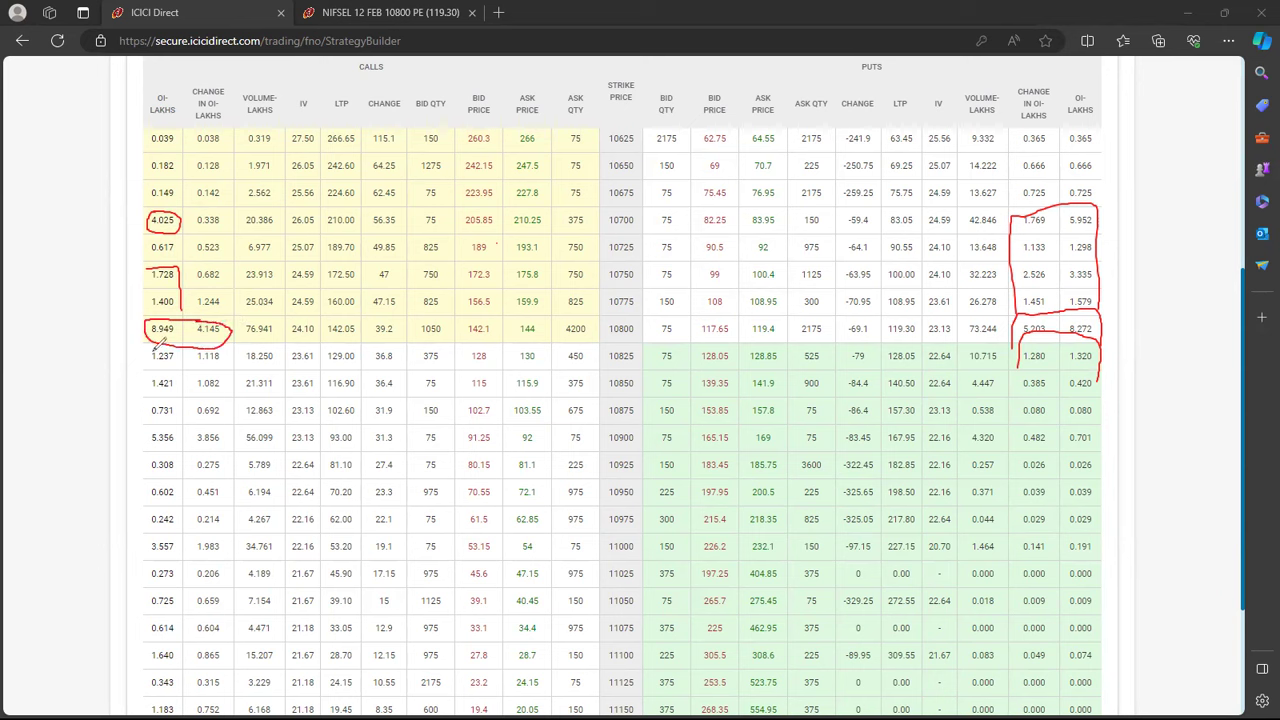
mouse_move(152, 347)
left_mouse_down()
mouse_move(153, 398)
mouse_move(200, 401)
mouse_move(225, 388)
mouse_move(224, 348)
mouse_move(196, 348)
left_mouse_up()
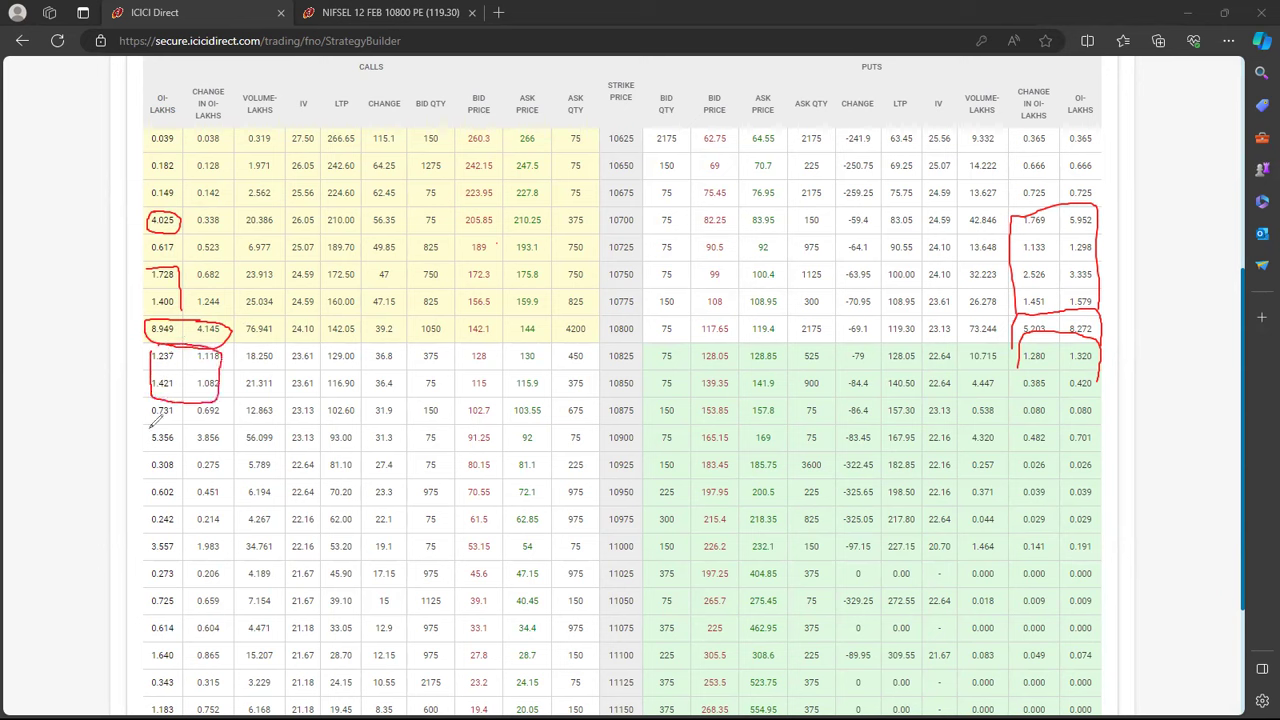
mouse_move(151, 429)
left_mouse_down()
mouse_move(158, 448)
mouse_move(210, 456)
mouse_move(226, 428)
mouse_move(172, 422)
left_mouse_up()
key("e")
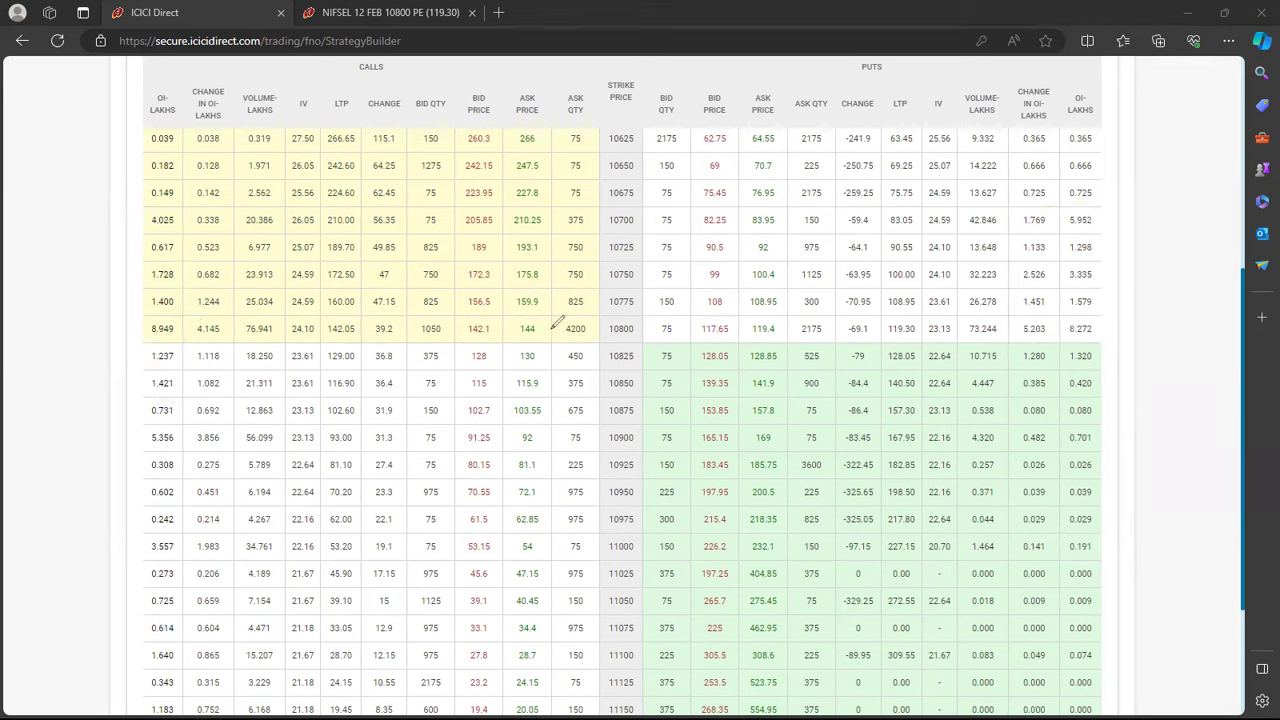
mouse_move(607, 322)
left_mouse_down()
mouse_move(640, 337)
mouse_move(648, 323)
mouse_move(608, 321)
left_mouse_up()
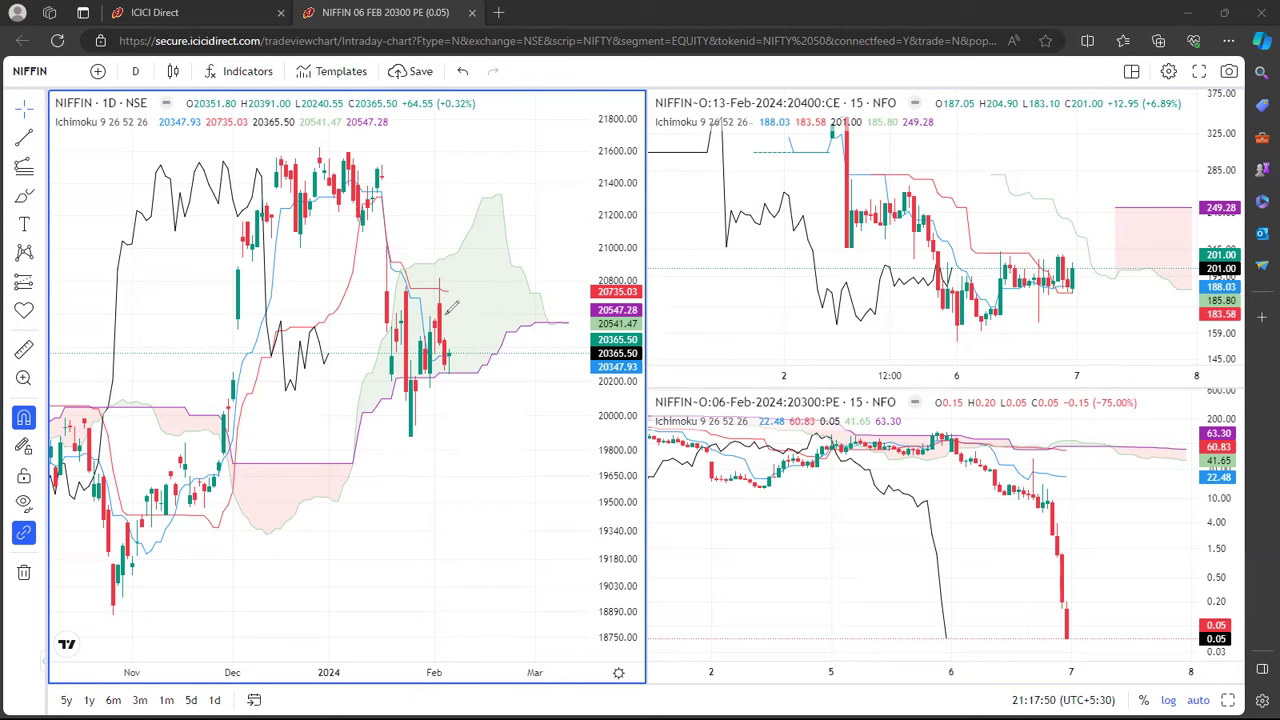
Step: On the NIFFIN daily chart, sketch a horizontal line from the February candles to the flat cloud edge and a mark beside the upper cloud
left_click(443, 321)
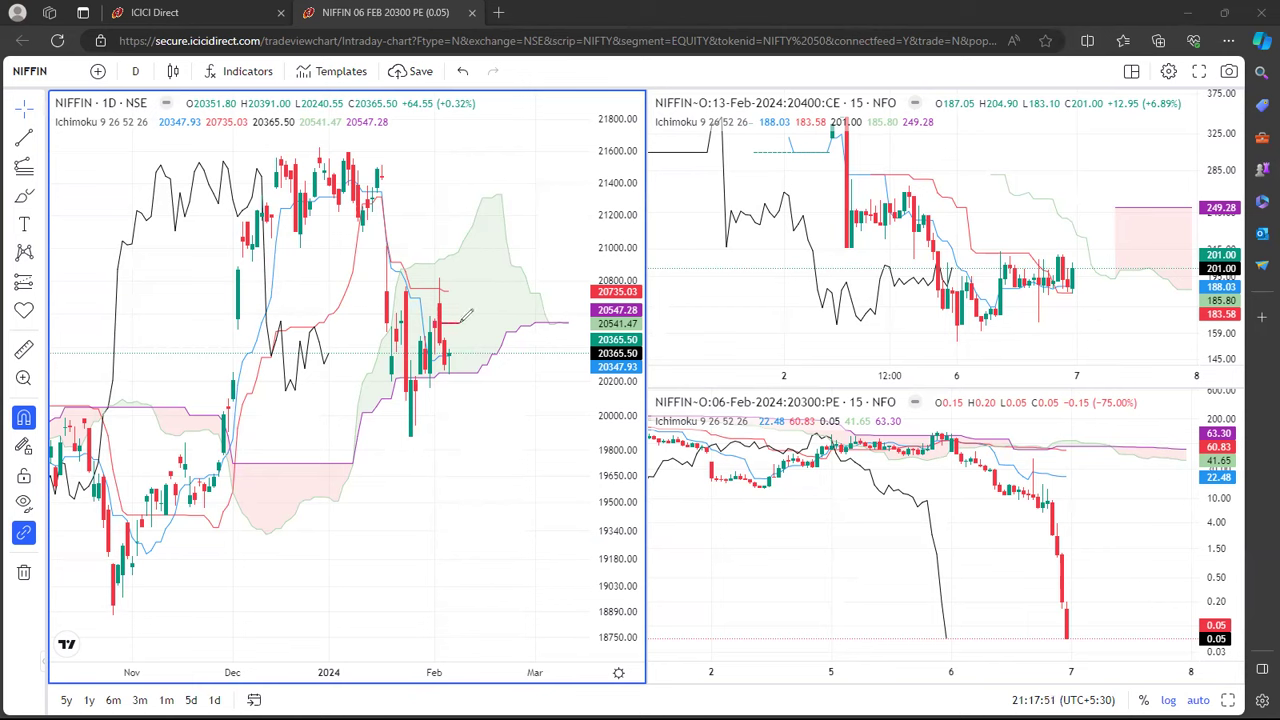
left_click(536, 322)
mouse_move(552, 224)
left_mouse_down()
mouse_move(521, 250)
mouse_move(541, 261)
mouse_move(518, 241)
left_mouse_up()
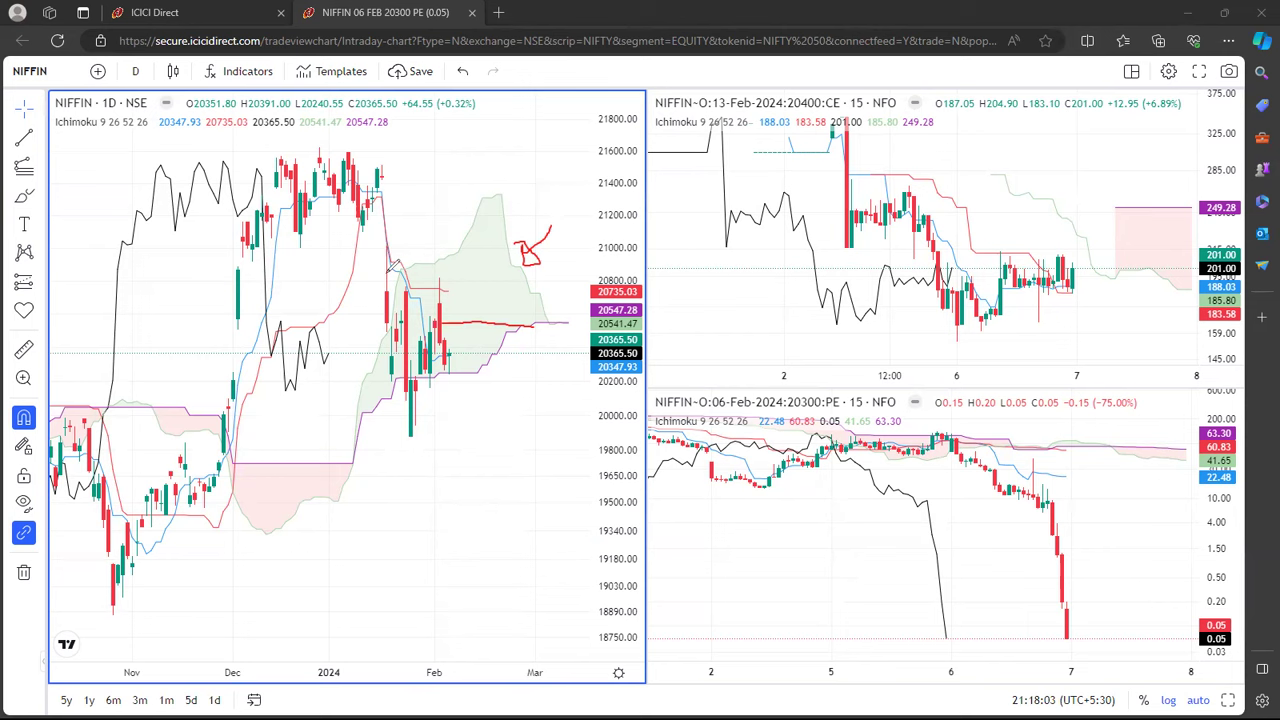
Step: Sketch the NIFFIN cloud support, a breakdown path, a falling line from the January high and handwritten letters, and clear the marks
left_click_drag(493, 409, 450, 374)
left_click_drag(447, 372, 499, 372)
mouse_move(347, 150)
left_mouse_down()
mouse_move(432, 238)
mouse_move(566, 443)
left_mouse_up()
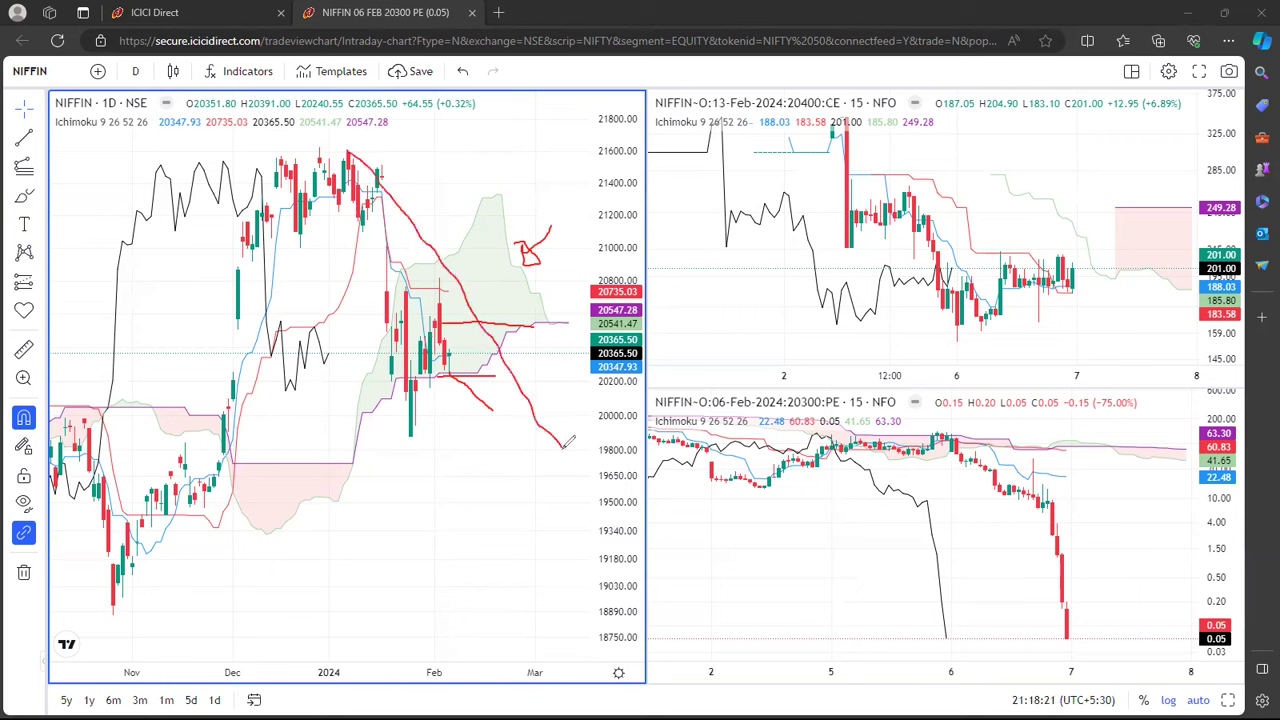
mouse_move(397, 124)
left_mouse_down()
mouse_move(389, 182)
mouse_move(408, 186)
left_mouse_up()
mouse_move(457, 257)
left_mouse_down()
mouse_move(468, 285)
mouse_move(494, 262)
left_mouse_up()
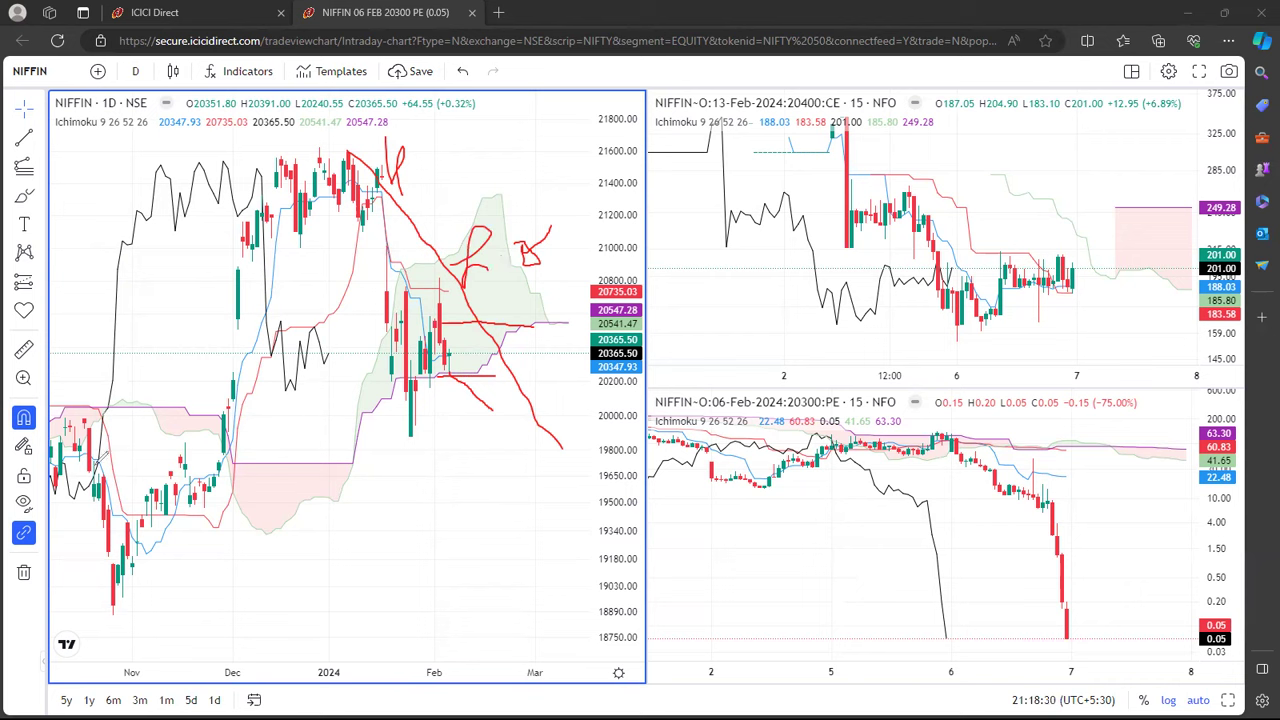
key("e")
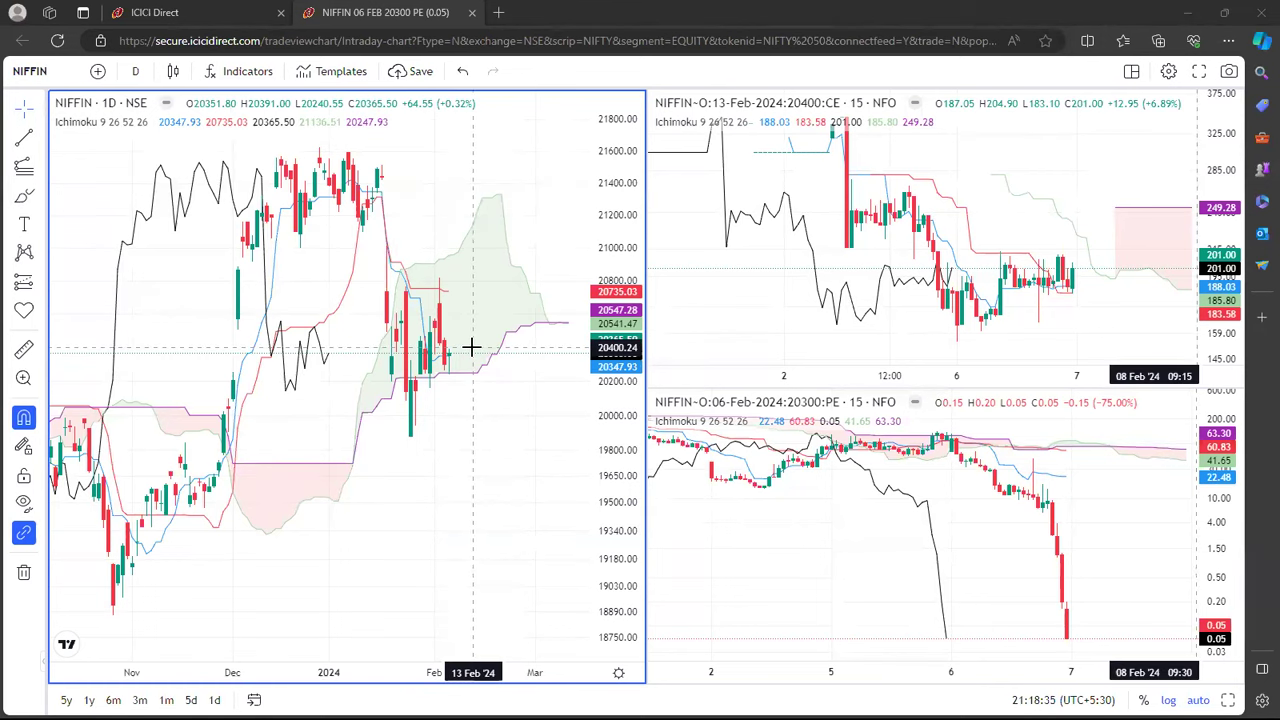
Step: Enlarge the NIFFIN 13-Feb-2024 20400 CE 15-minute chart to examine it and return to the three-chart layout
mouse_move(1037, 335)
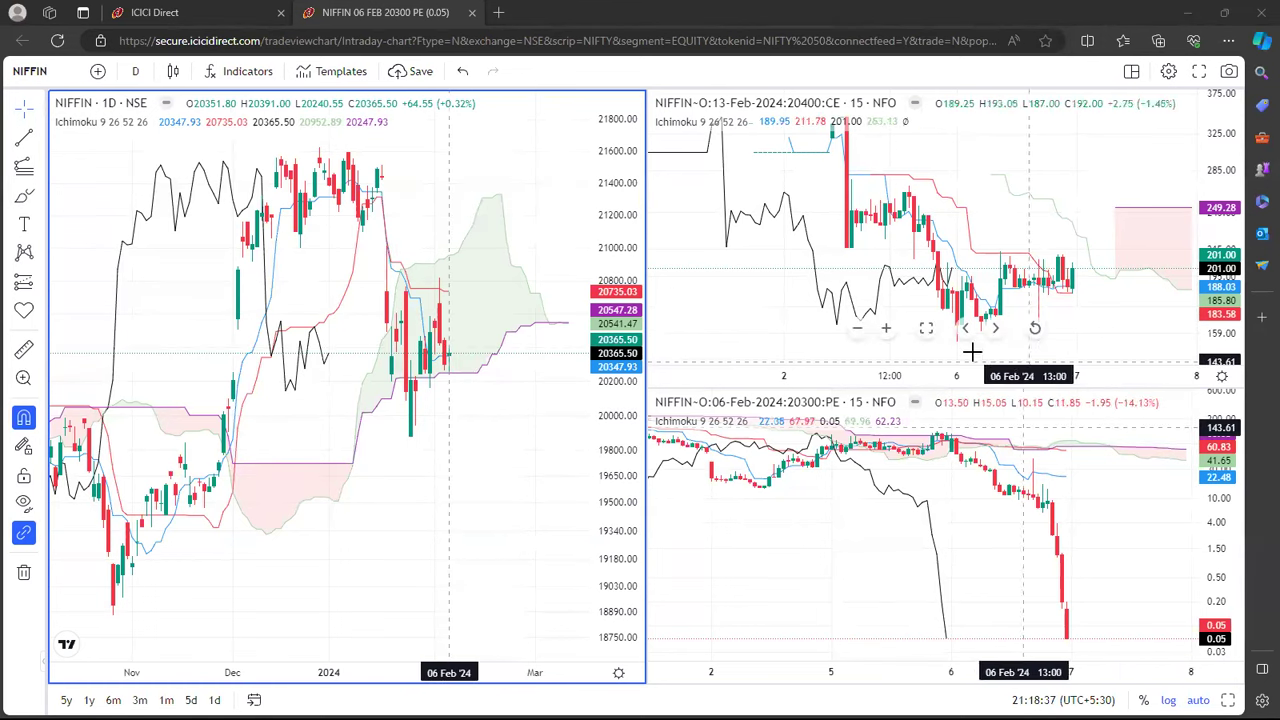
left_click(927, 330)
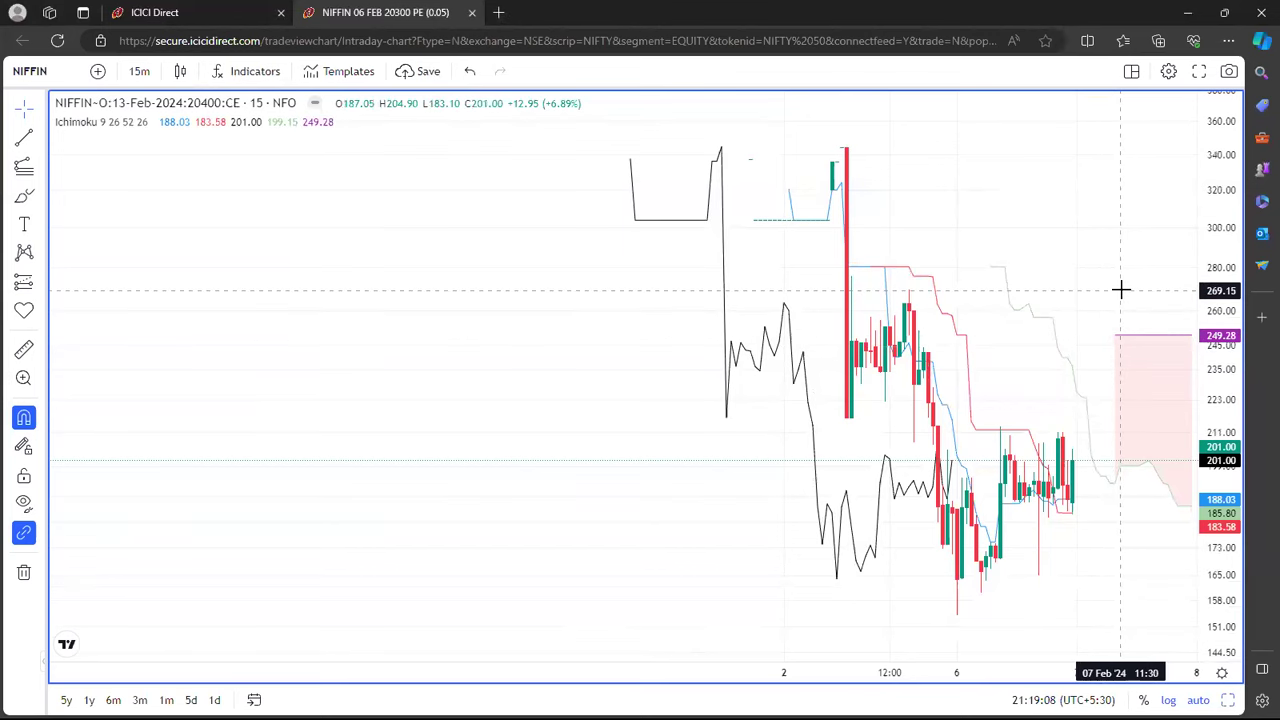
mouse_move(634, 583)
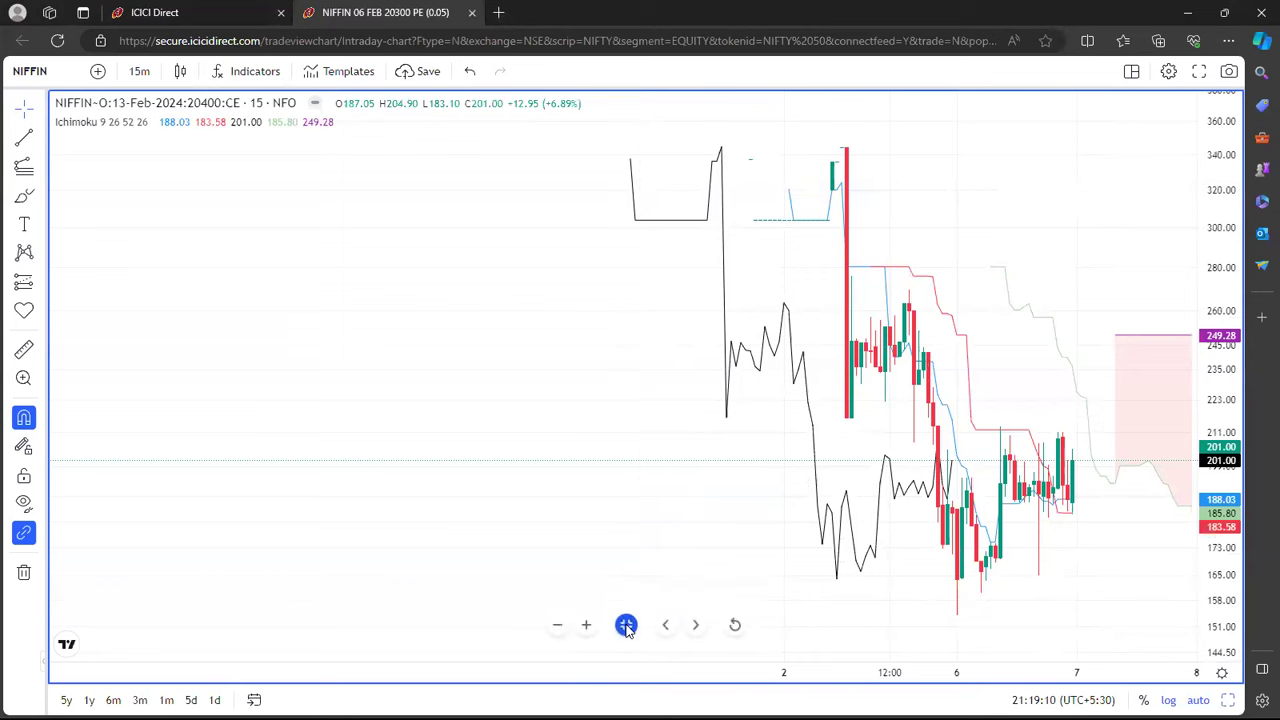
left_click(625, 624)
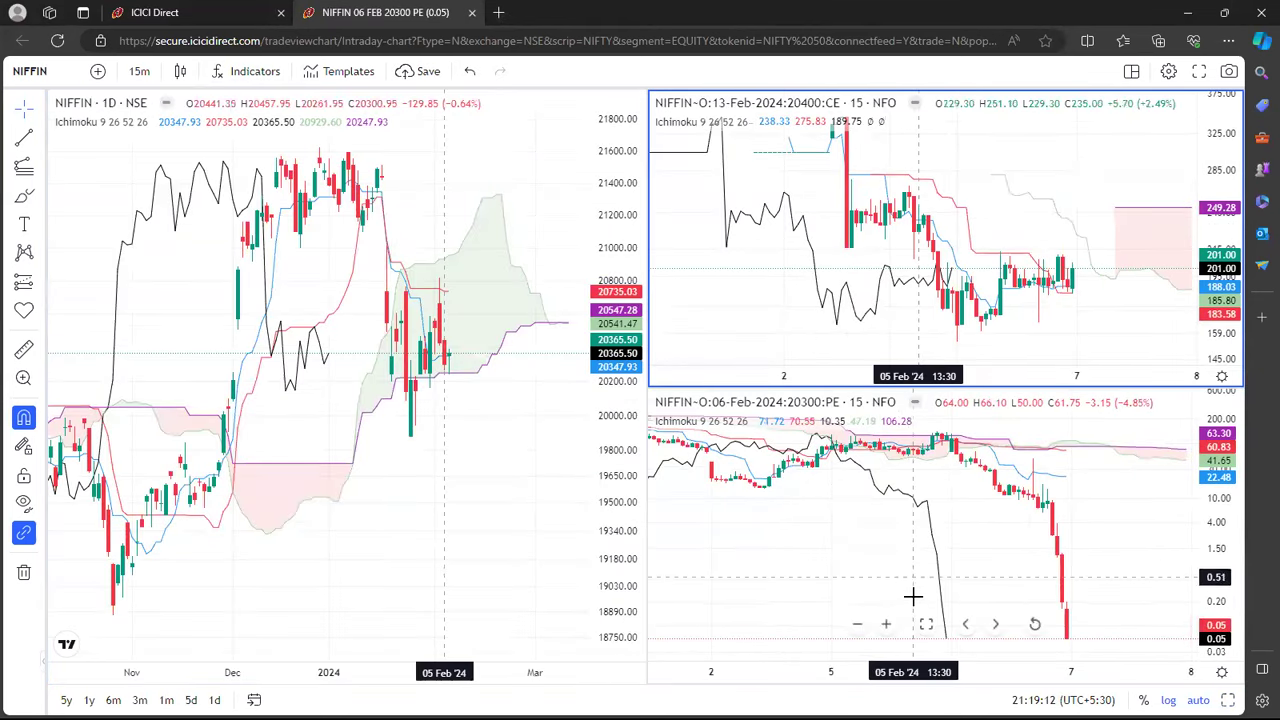
Step: Enlarge the NIFFIN 20300 PE chart and change its symbol to NIFFIN 13 FEB 20300 PE
left_click(926, 624)
type("NI")
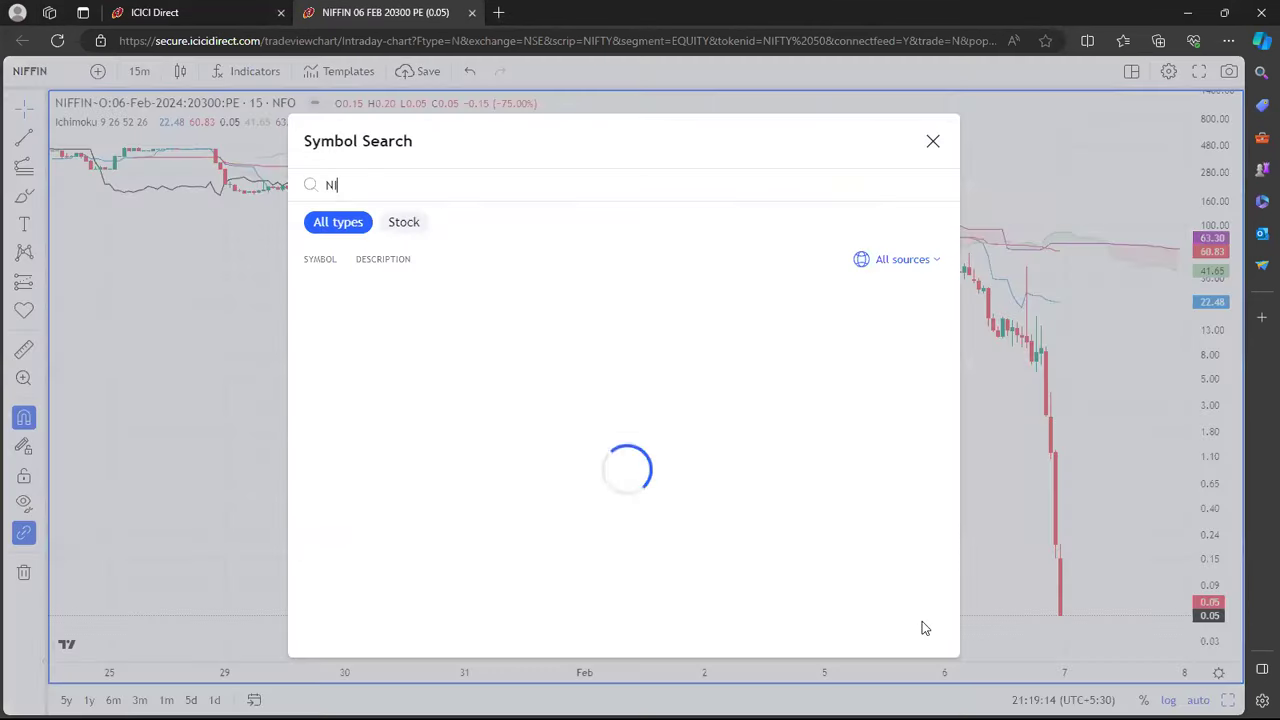
type("FFIN 20300")
key("Down")
key("Down")
key("Down")
key("Down")
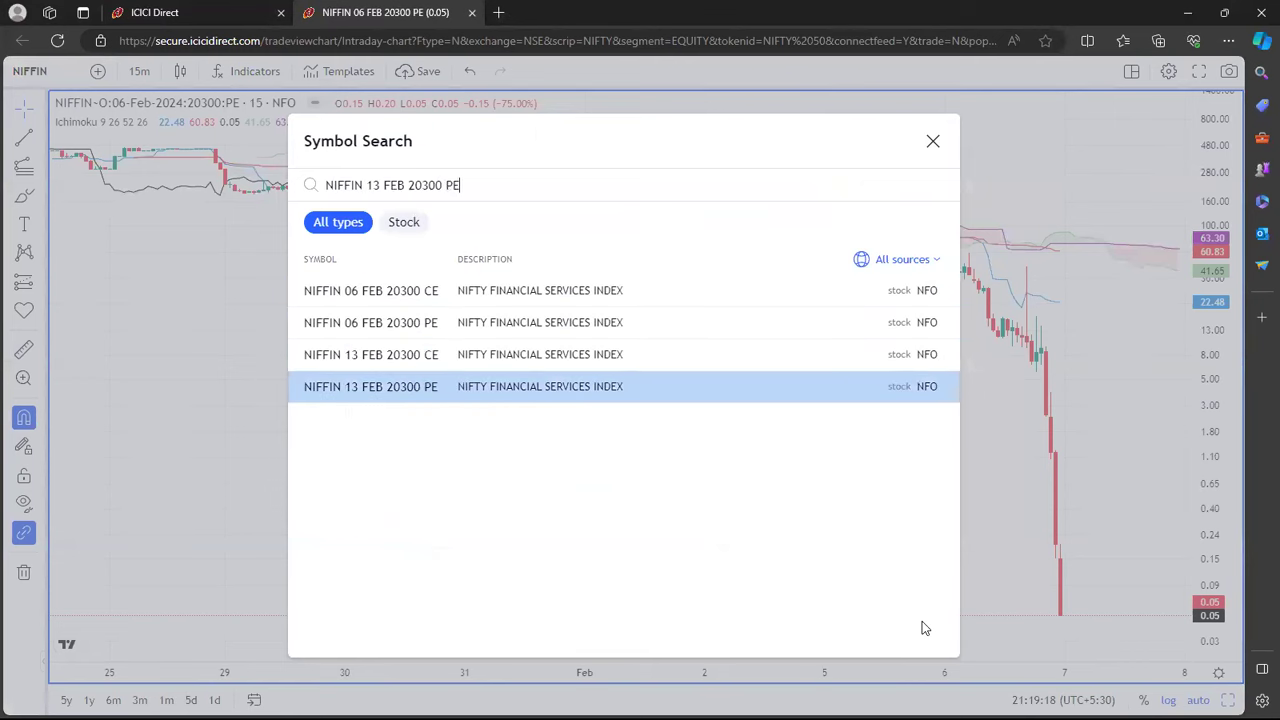
key("Return")
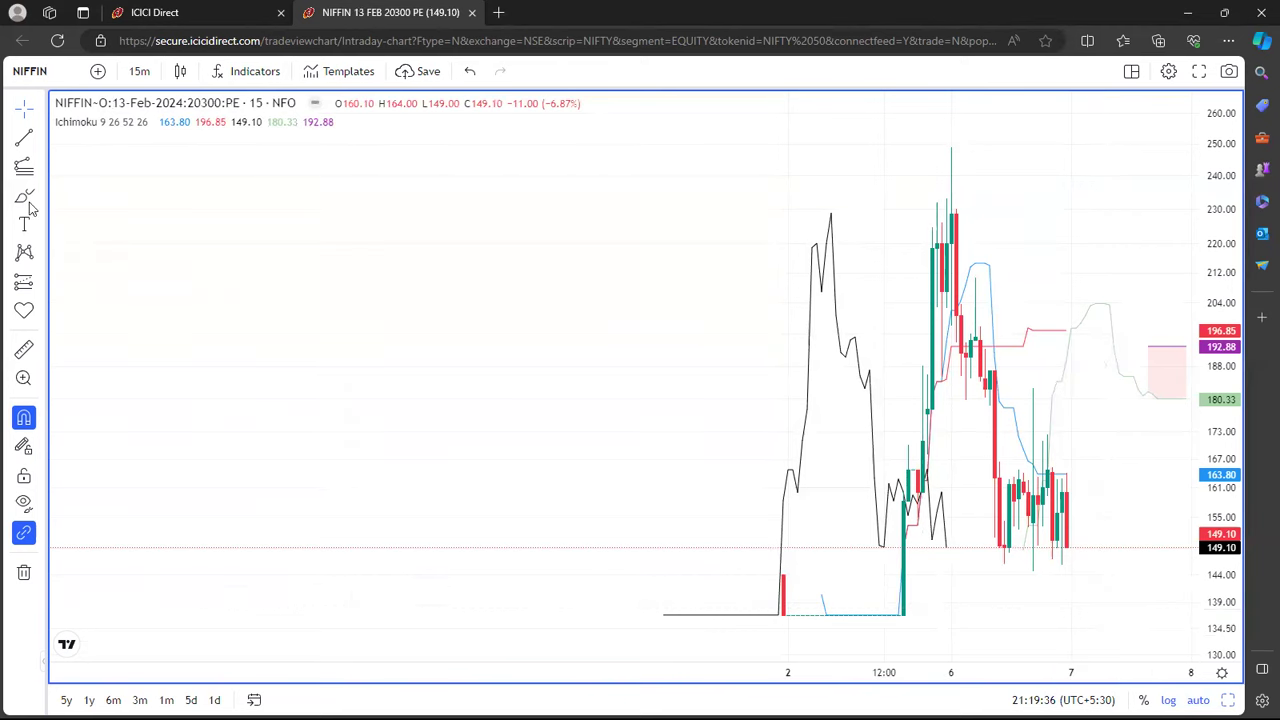
Step: Draw a Fib Retracement from the 06 Feb 13:30 candle low at 144.70 up to about 182.68 on 07 Feb
left_click(40, 167)
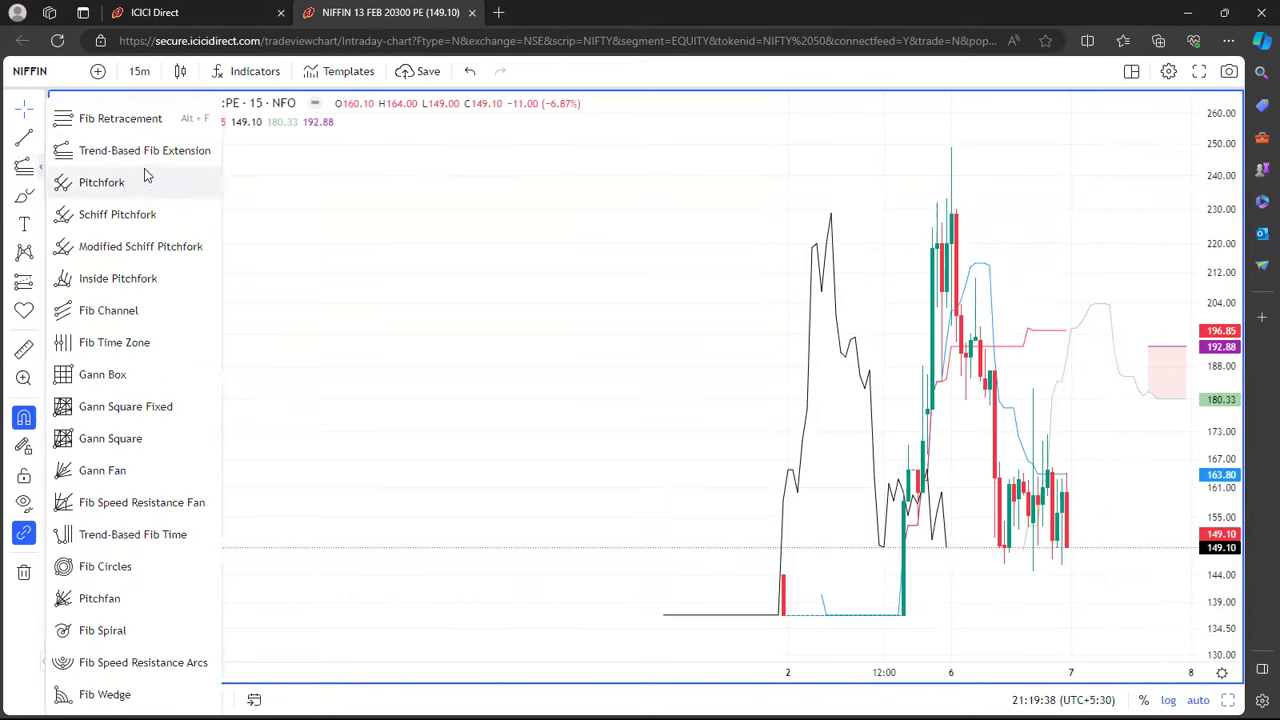
left_click(146, 122)
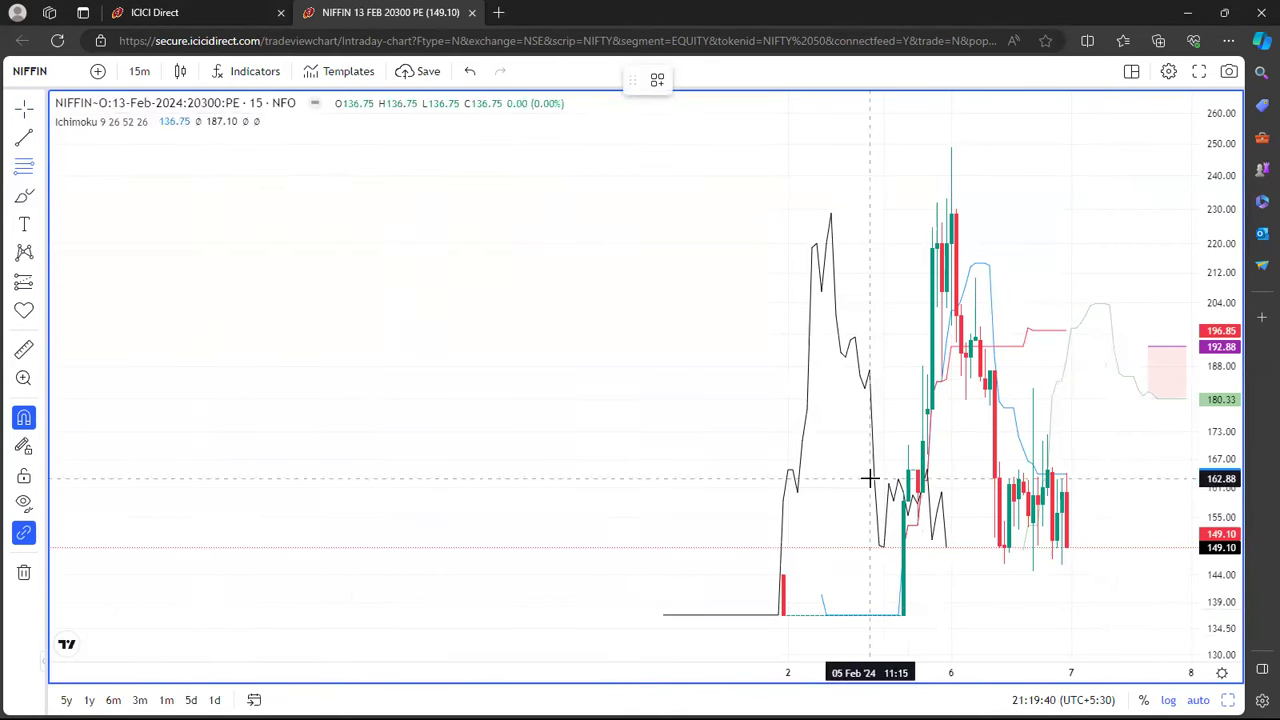
left_click(1033, 571)
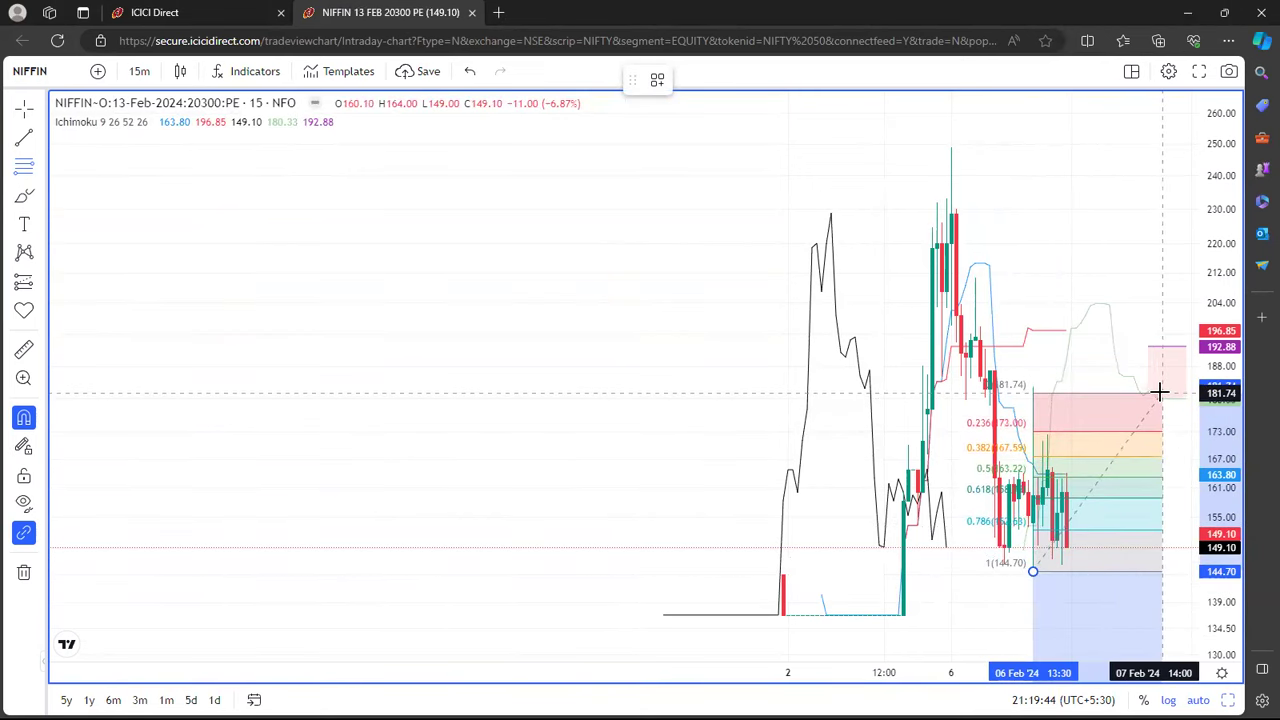
left_click(1157, 389)
Step: Enable the Fib Retracement levels 1.272 and 1.414 and add an orange level at 1.13
double_click(1158, 391)
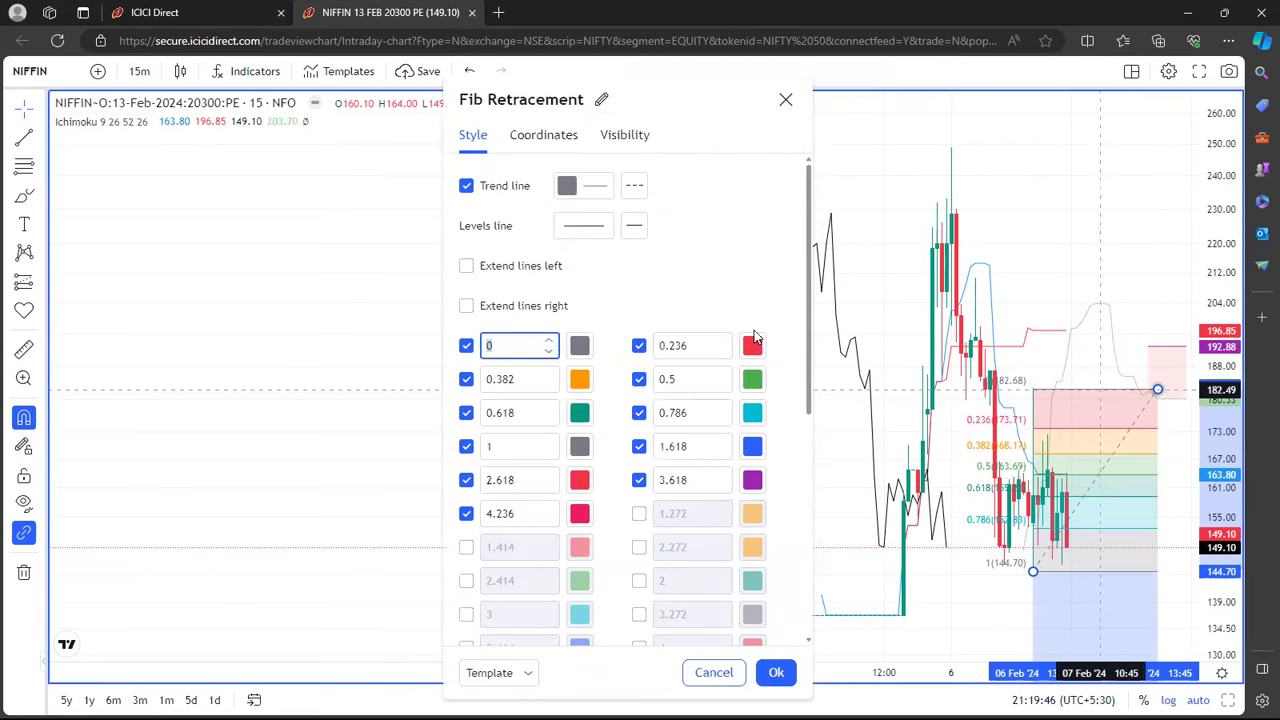
left_click(639, 514)
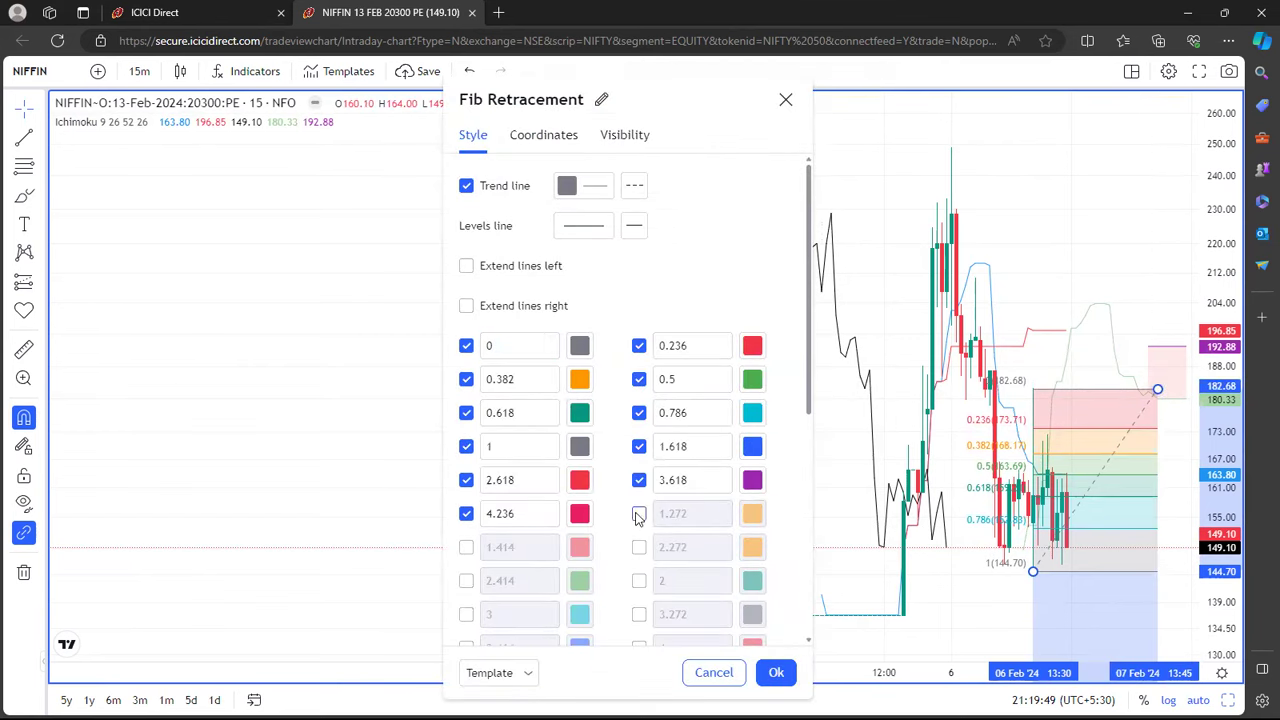
left_click(466, 547)
left_click(639, 548)
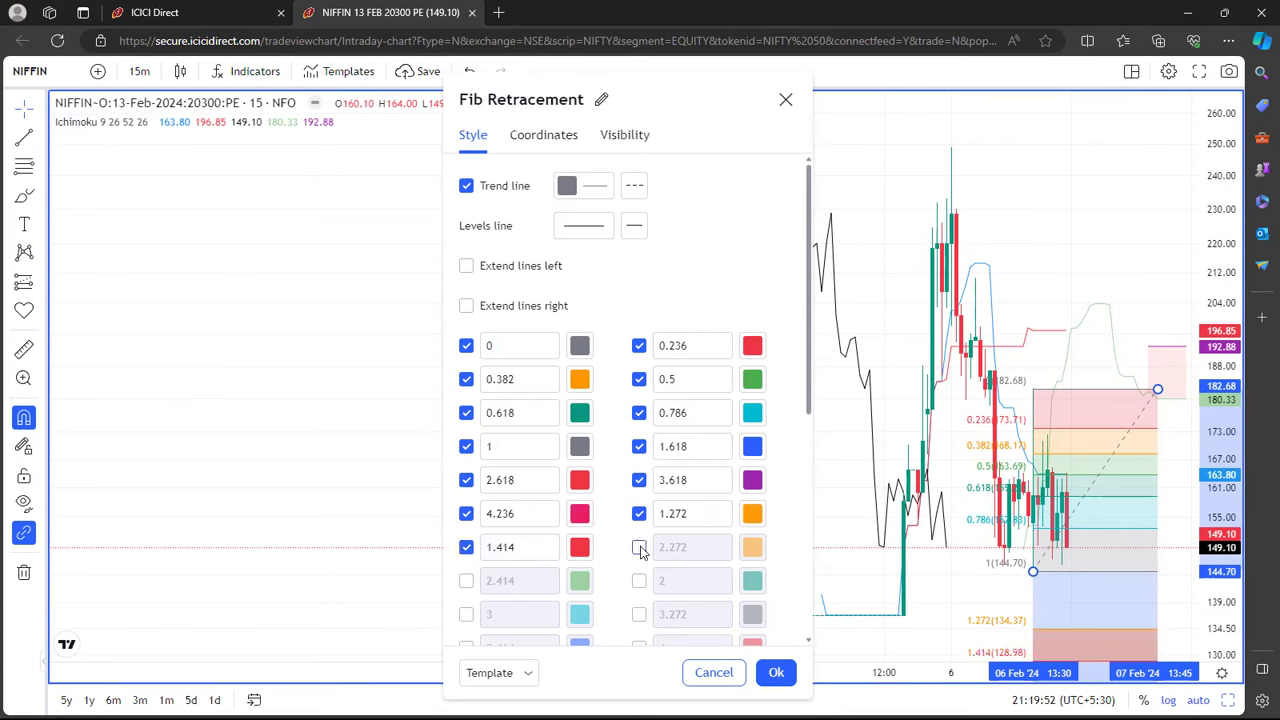
left_click(703, 545)
key("BackSpace")
key("BackSpace")
key("BackSpace")
key("BackSpace")
key("BackSpace")
type("1.13")
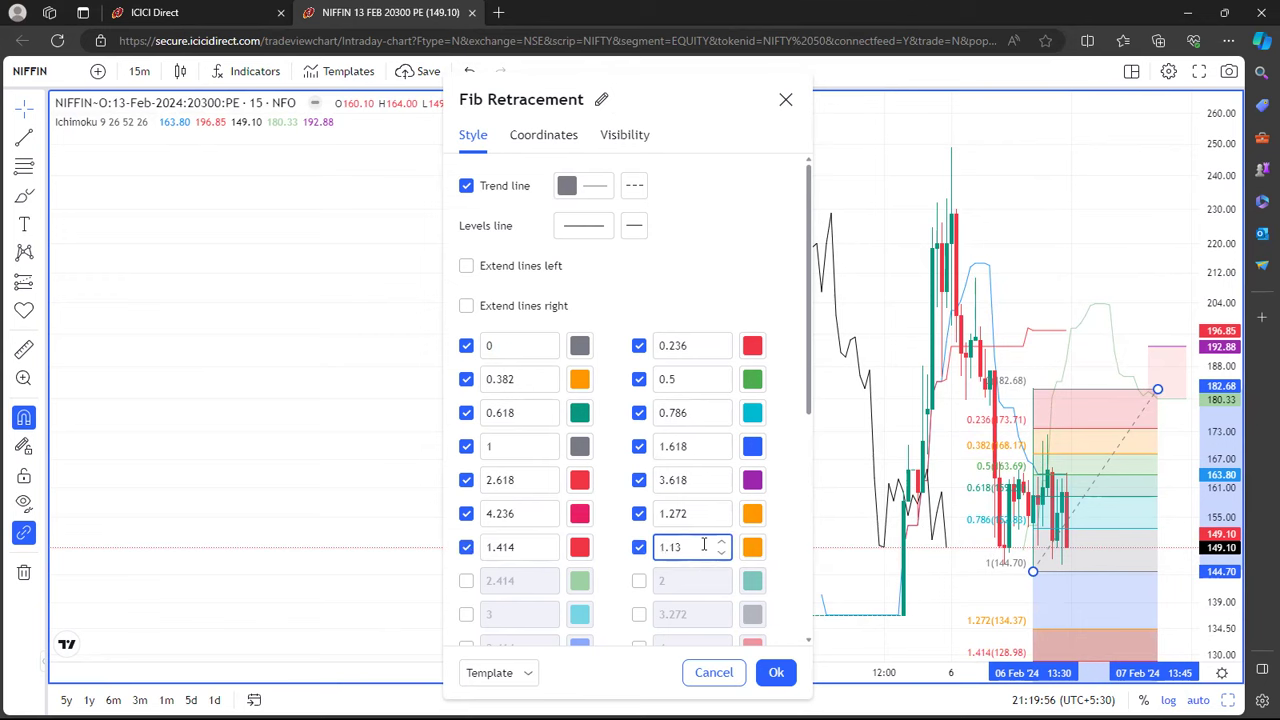
key("Return")
Step: Delete the Fib Retracement from the 20300 PE chart and return to the three-chart layout
left_click_drag(1229, 304, 1220, 400)
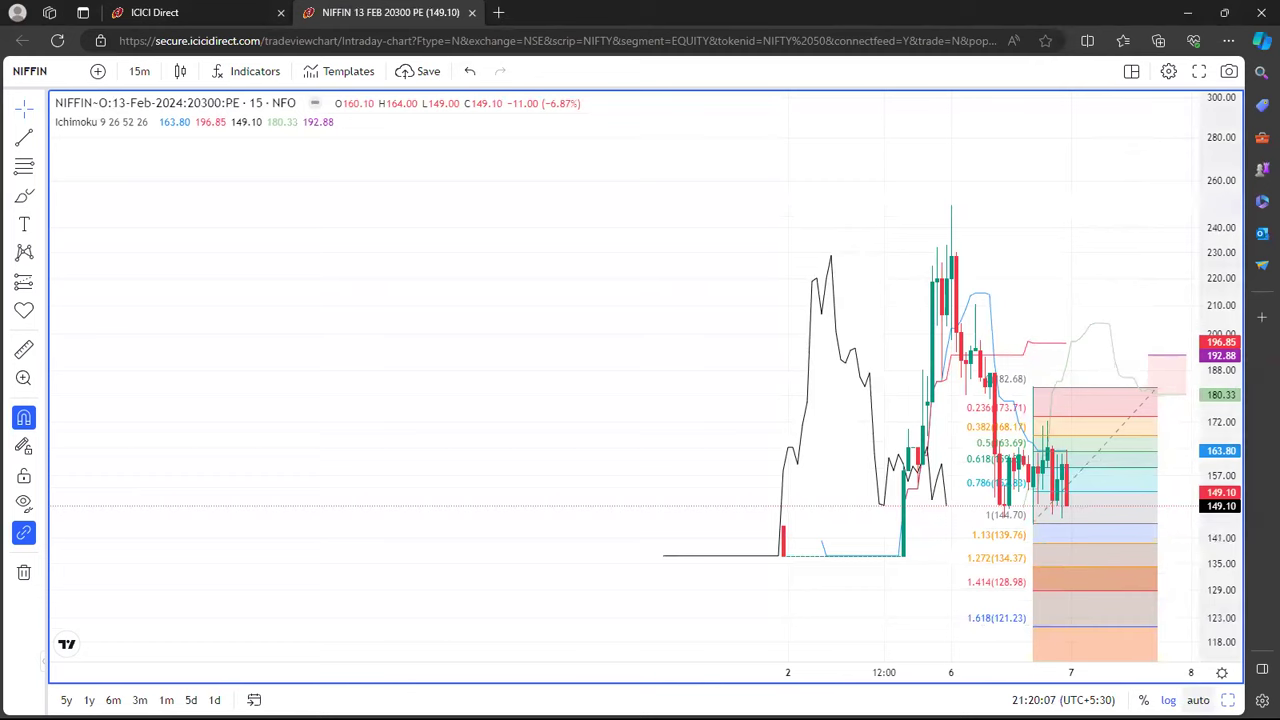
left_click(1080, 400)
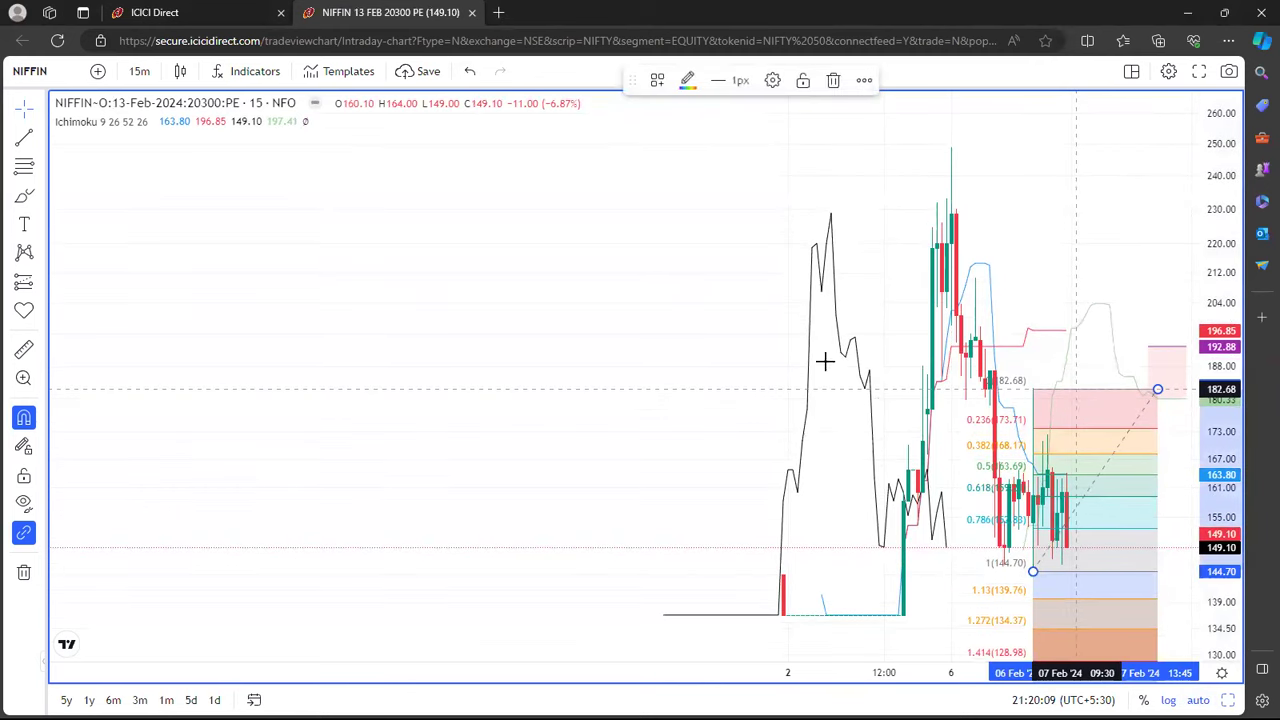
left_click(833, 80)
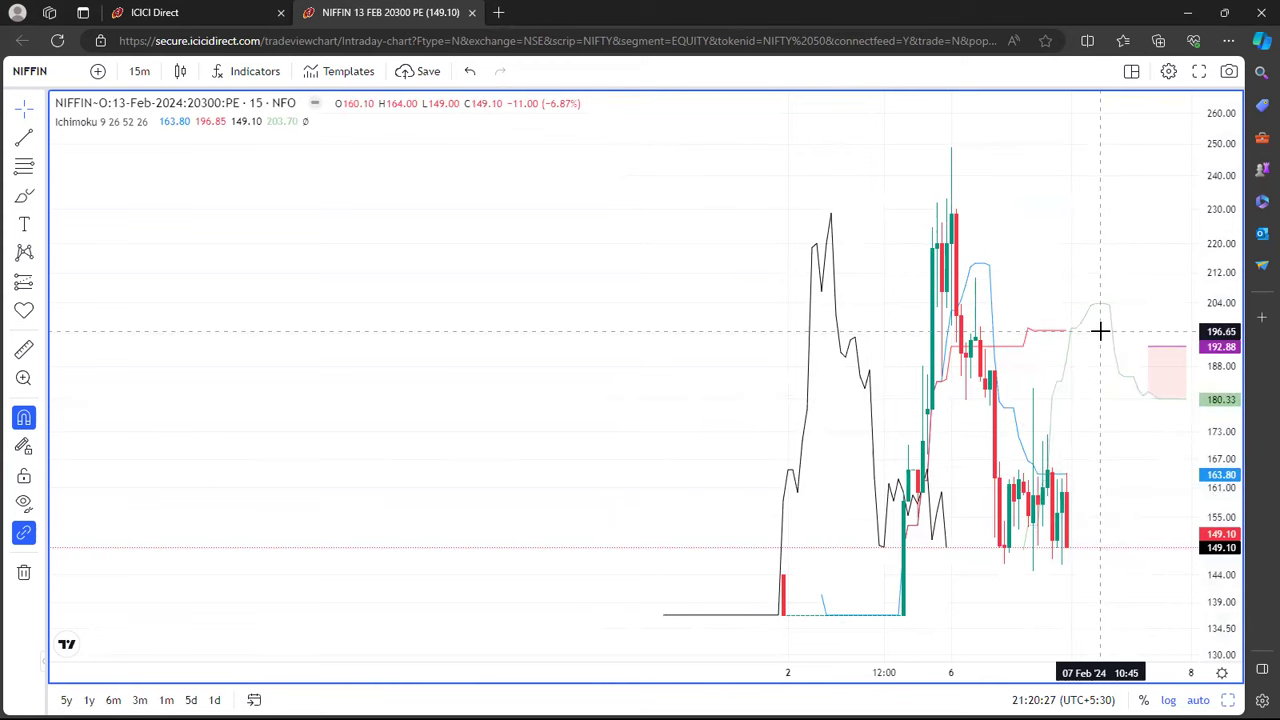
mouse_move(543, 589)
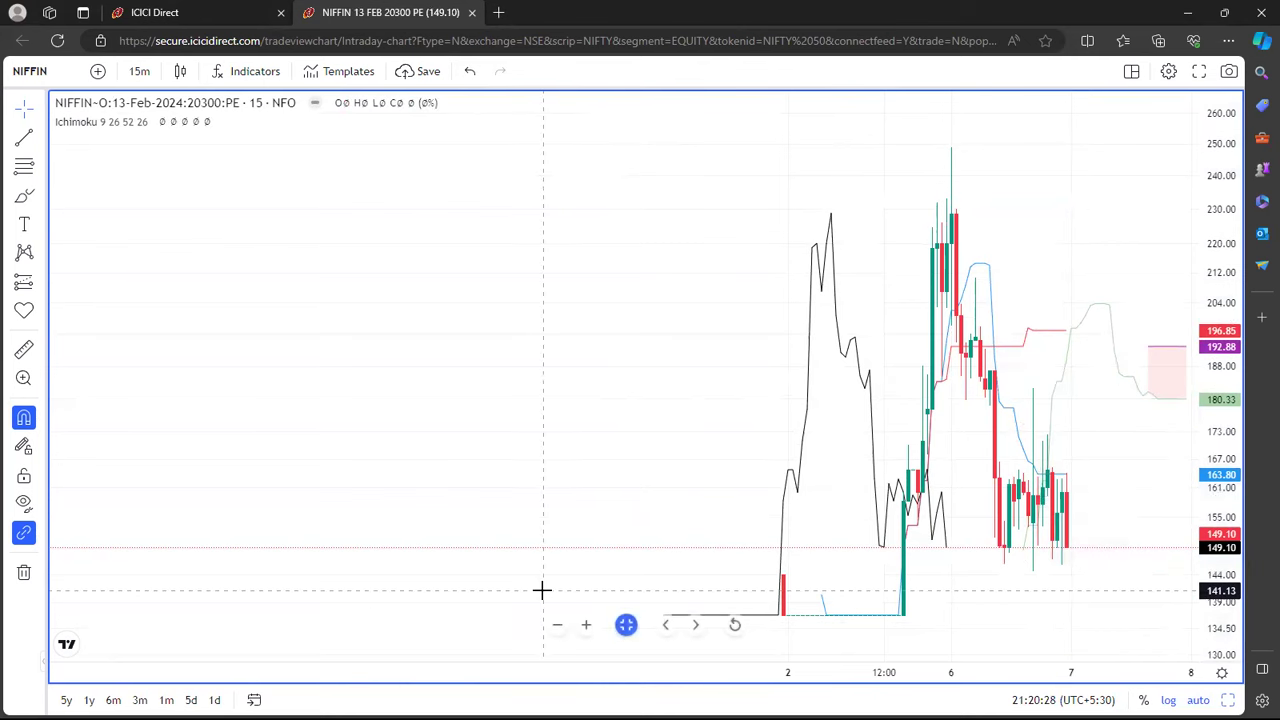
left_click(624, 625)
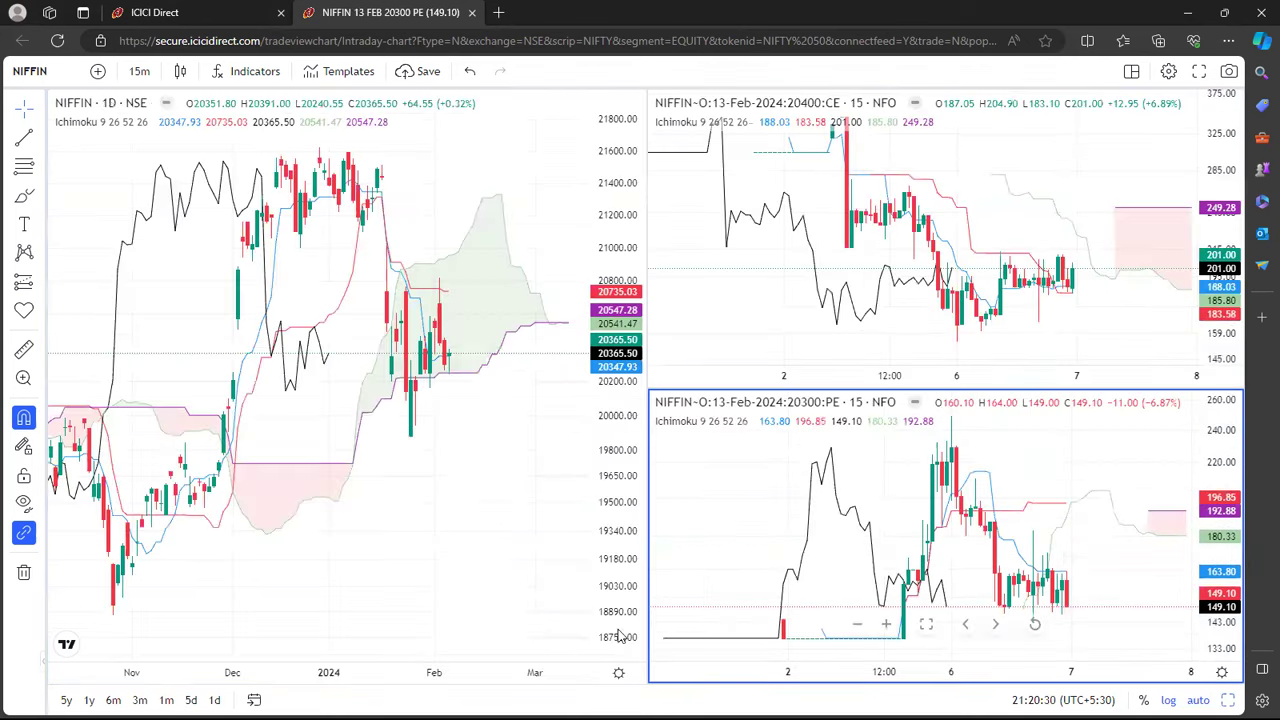
Step: On the NIFFIN option chain, circle the puts' open interest figures at strikes 20300, 20000 and around 20650, and clear the marks
left_click(179, 9)
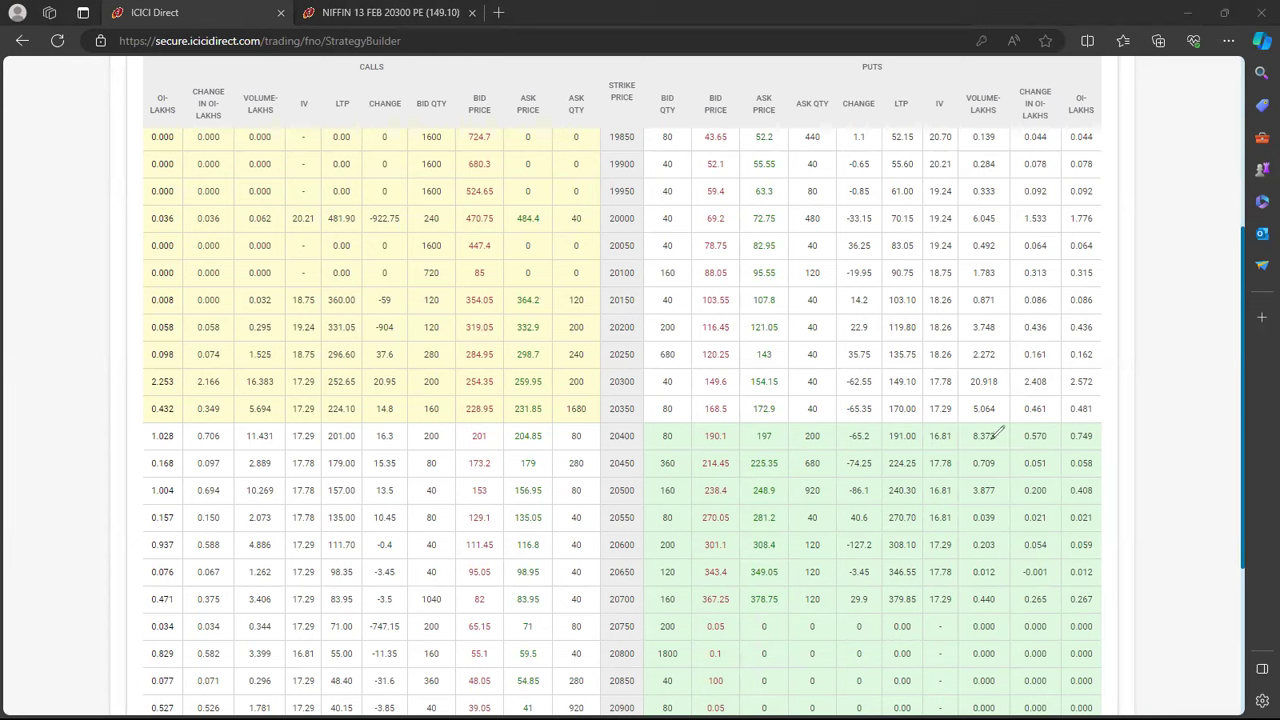
mouse_move(1018, 380)
left_mouse_down()
mouse_move(1050, 350)
mouse_move(1105, 370)
mouse_move(1035, 396)
mouse_move(1015, 370)
left_mouse_up()
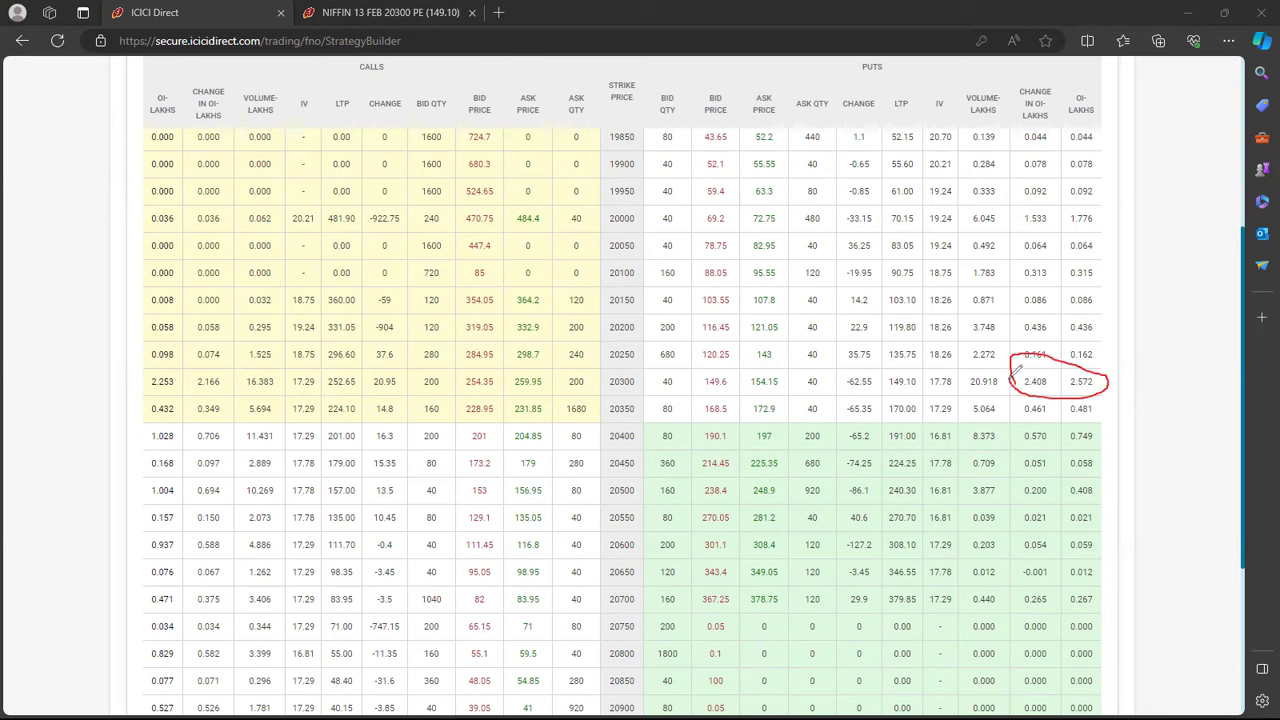
mouse_move(1014, 228)
left_mouse_down()
mouse_move(1085, 172)
mouse_move(1105, 215)
mouse_move(1020, 226)
left_mouse_up()
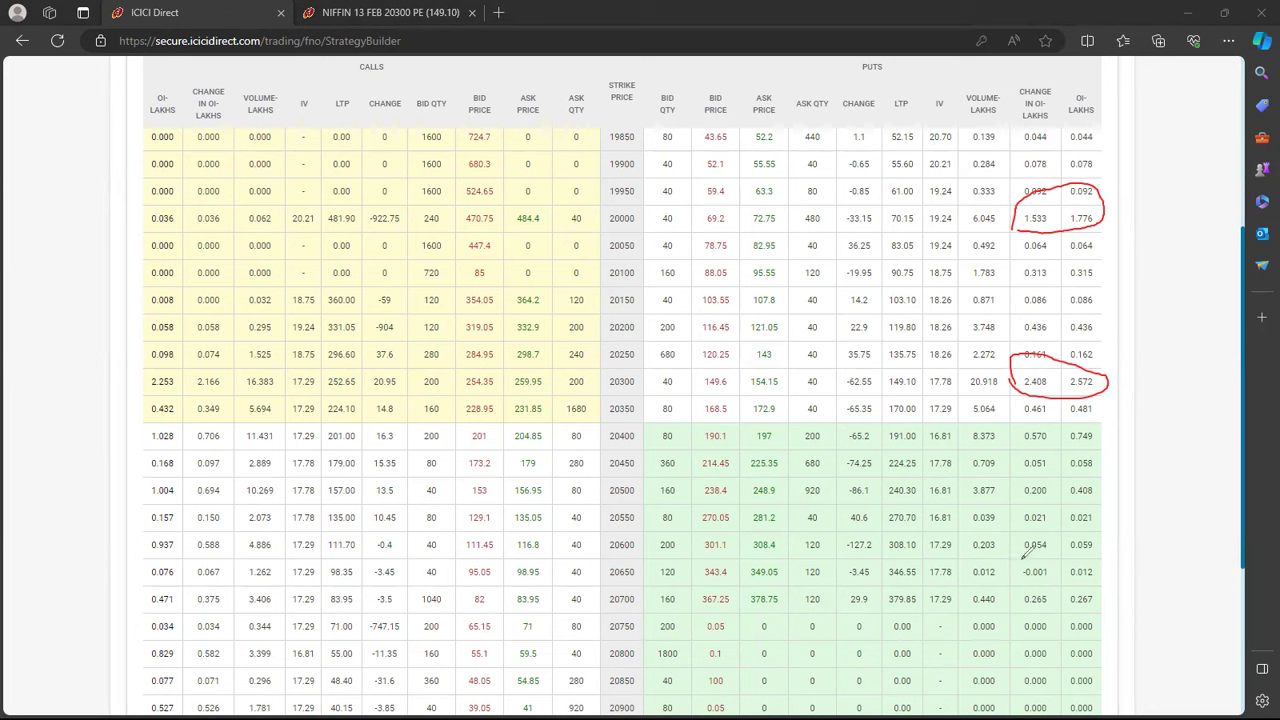
mouse_move(1017, 575)
left_mouse_down()
mouse_move(1033, 551)
mouse_move(1090, 548)
mouse_move(1110, 570)
mouse_move(1030, 574)
left_mouse_up()
key("e")
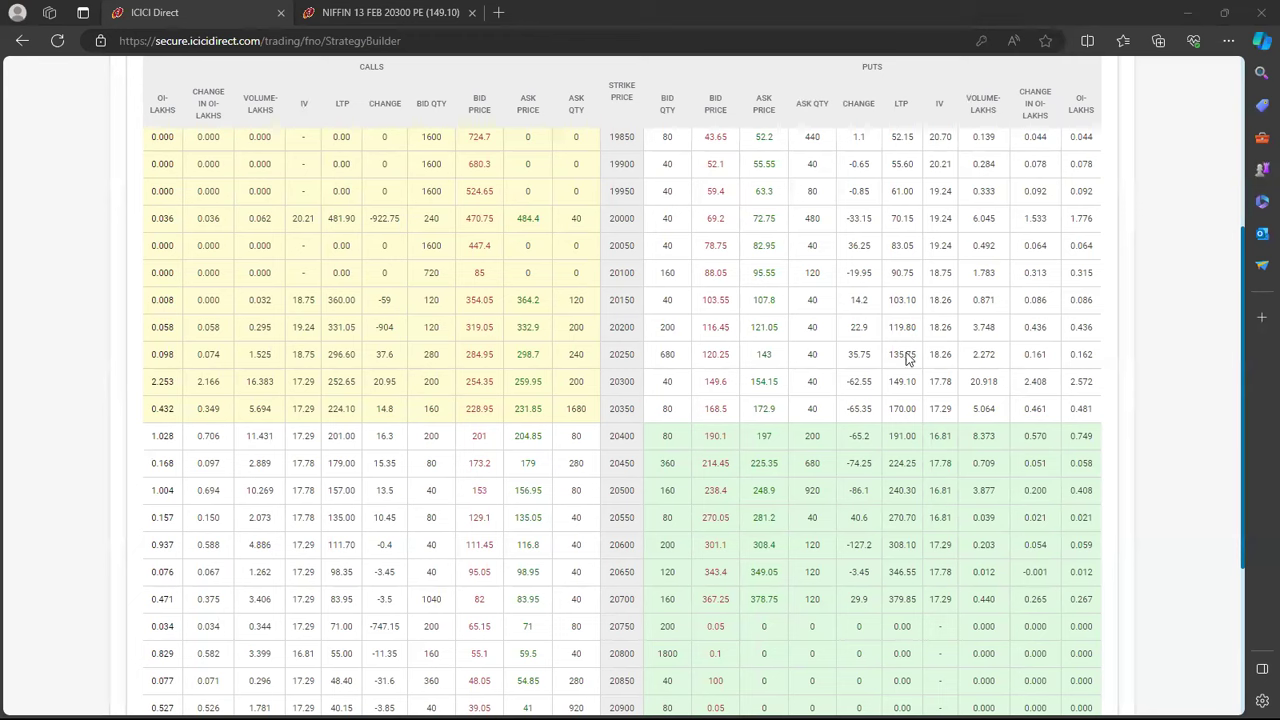
Step: Reopen the closed NSE India option chain page to compare its figures and return to the ICICI Direct option chain
left_click_drag(1238, 311, 1240, 266)
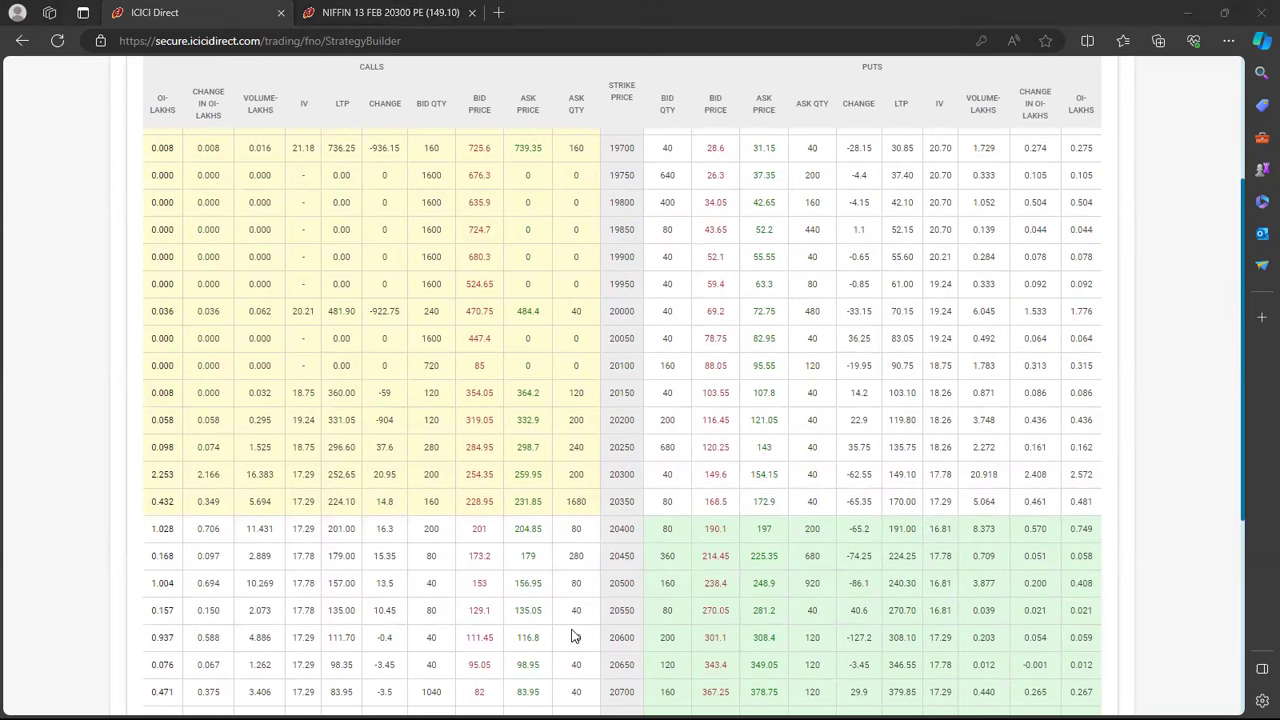
key("ctrl+shift+t")
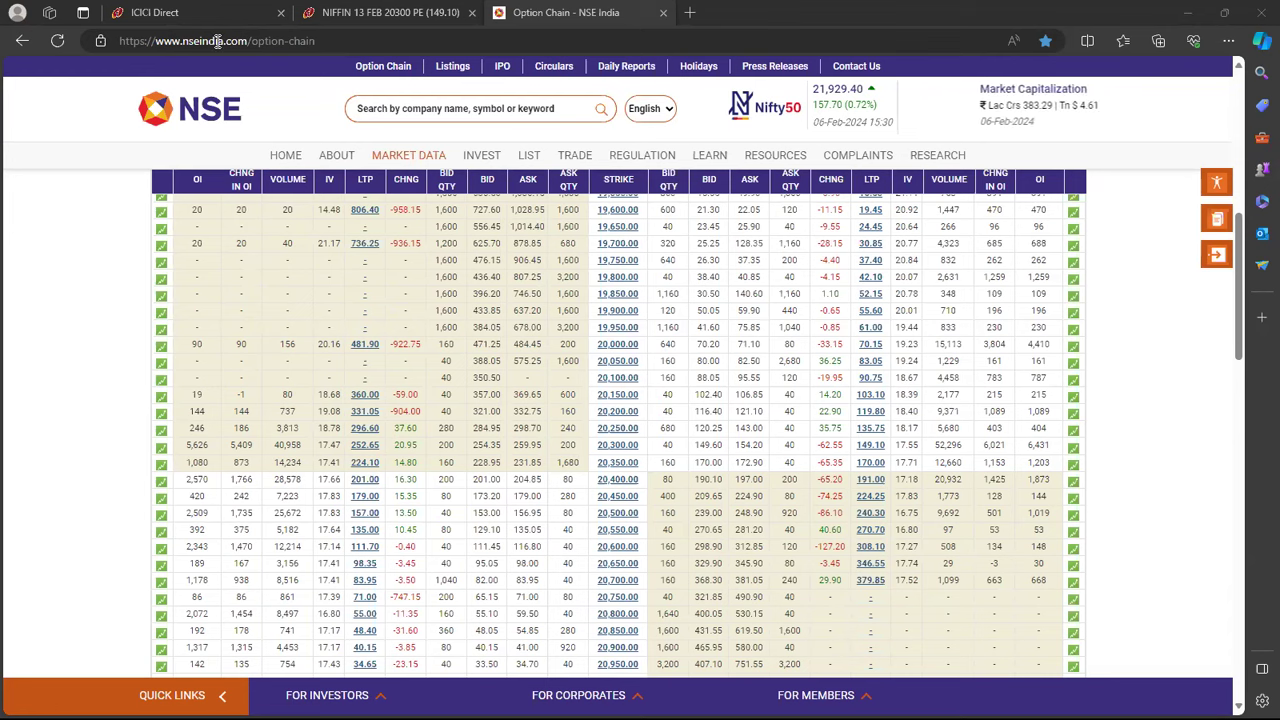
left_click(213, 10)
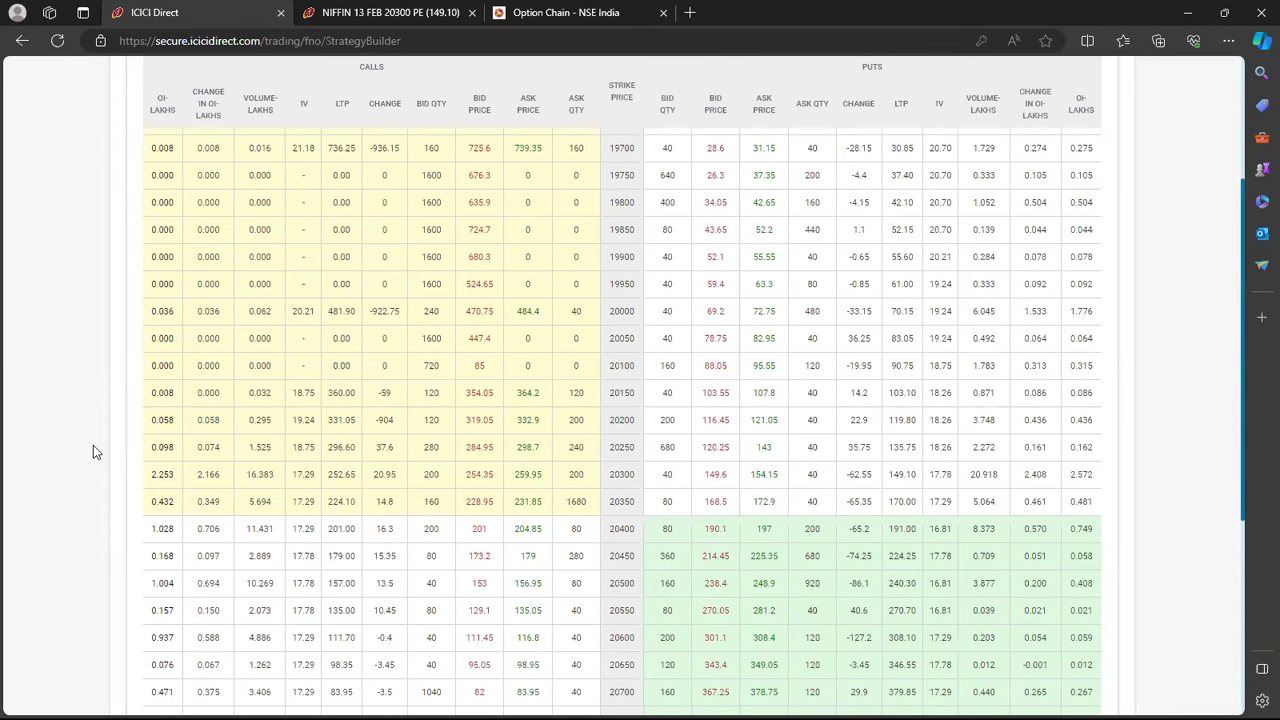
Step: Circle the calls' open interest and change in open interest at strikes 20300 and 20400, and clear the marks
key("ctrl+2")
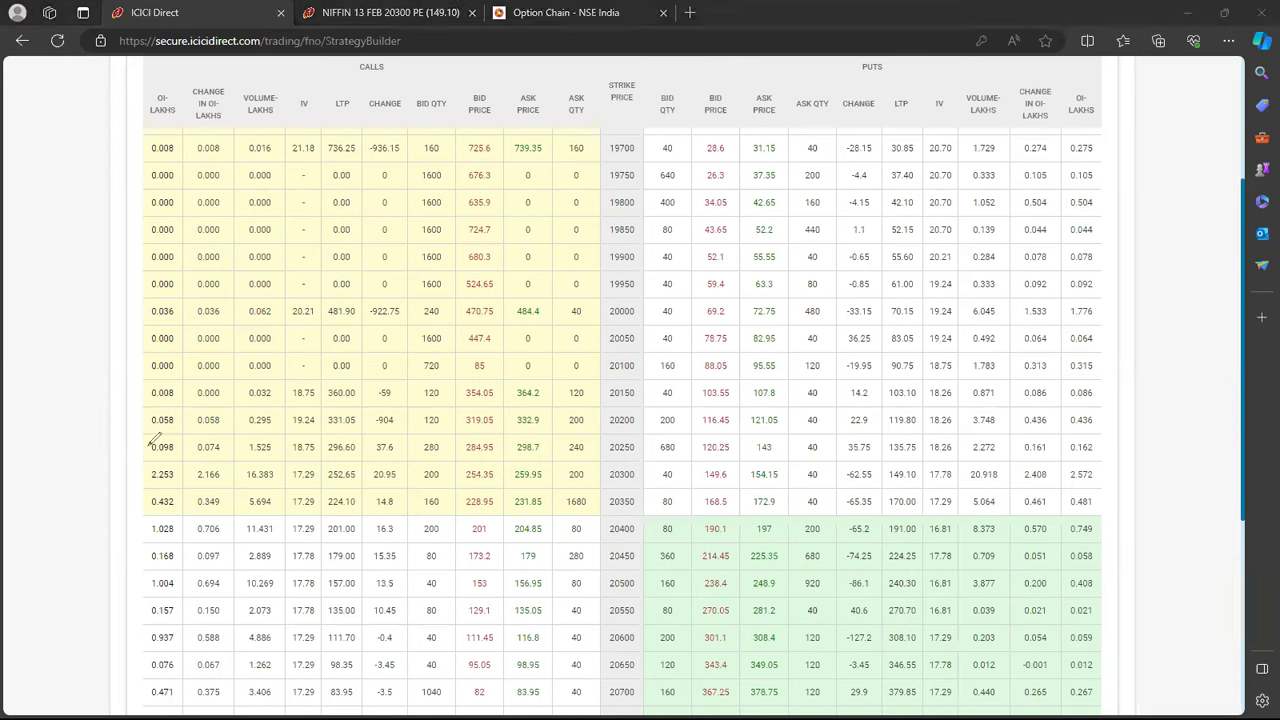
mouse_move(150, 466)
left_mouse_down()
mouse_move(228, 460)
mouse_move(234, 488)
mouse_move(152, 488)
mouse_move(150, 470)
left_mouse_up()
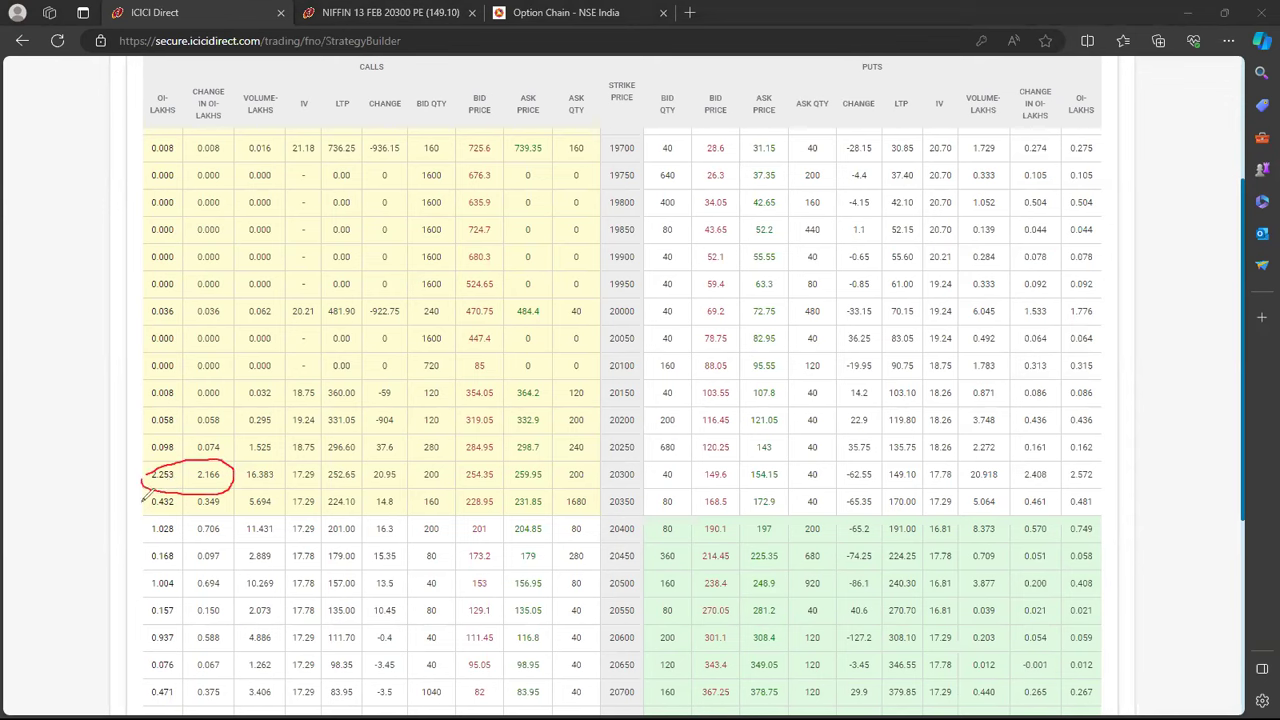
mouse_move(140, 548)
left_mouse_down()
mouse_move(168, 512)
mouse_move(230, 505)
mouse_move(233, 538)
mouse_move(220, 547)
mouse_move(158, 542)
left_mouse_up()
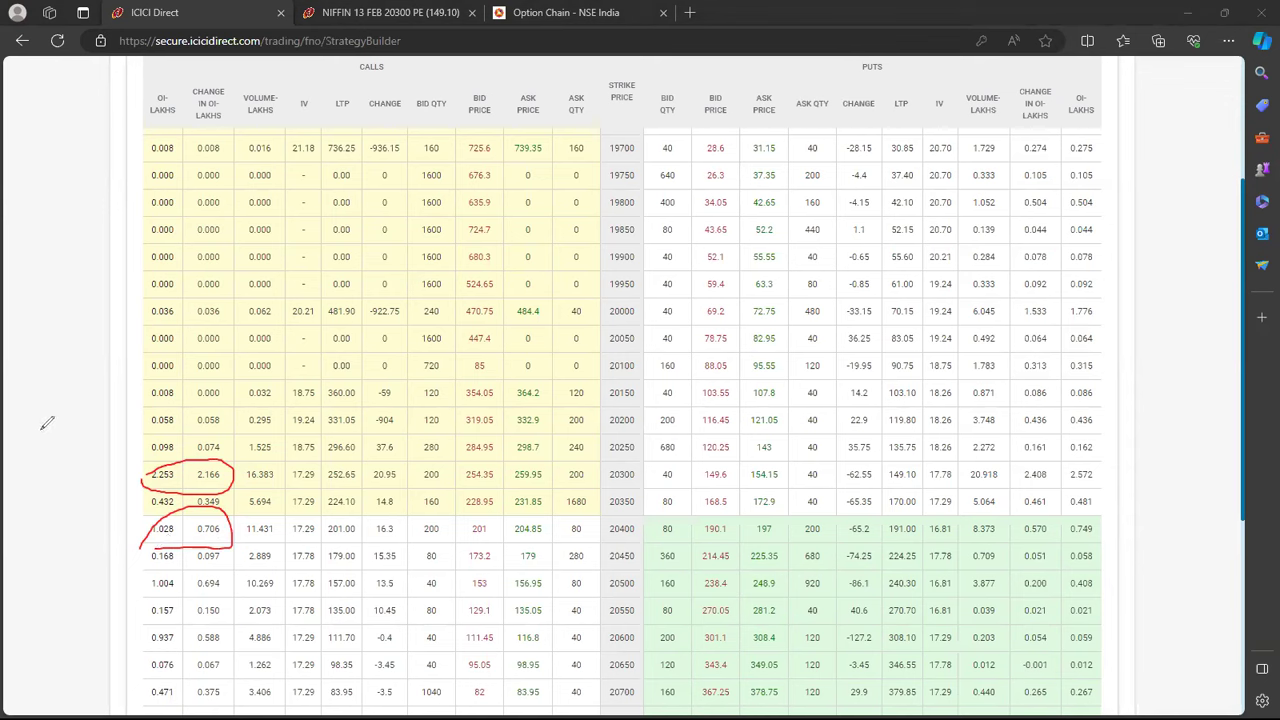
key("e")
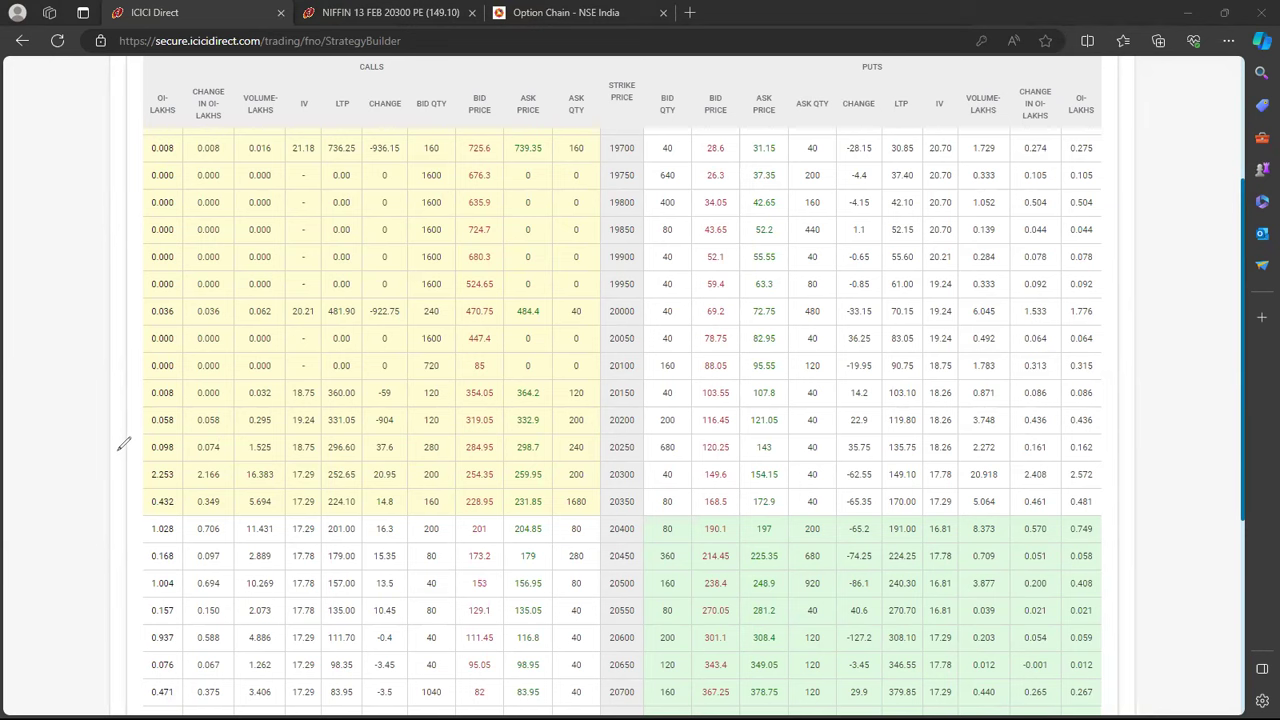
Step: Circle the calls' change in open interest and volume at strike 20300, mark the puts' open interest figures there, and clear the marks
mouse_move(196, 472)
left_mouse_down()
mouse_move(279, 458)
mouse_move(265, 500)
mouse_move(201, 495)
left_mouse_up()
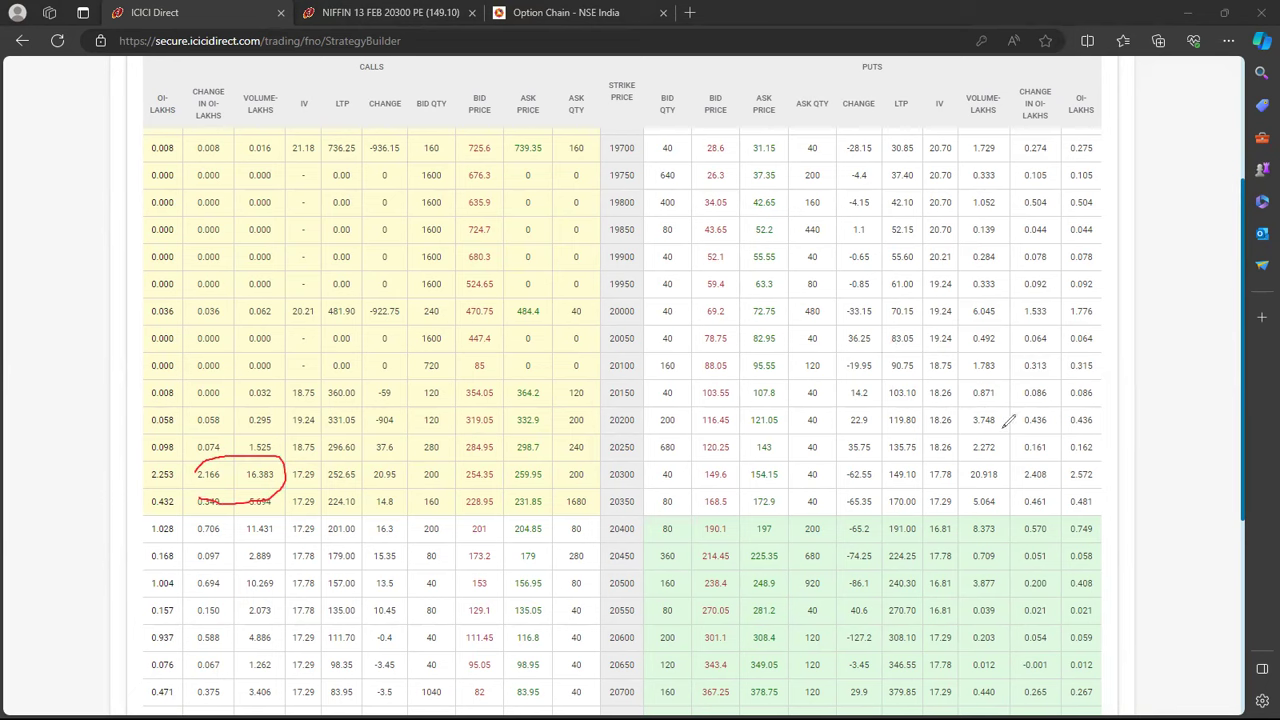
mouse_move(1016, 490)
left_mouse_down()
mouse_move(1028, 456)
mouse_move(1096, 450)
mouse_move(1110, 472)
mouse_move(1064, 482)
left_mouse_up()
key("e")
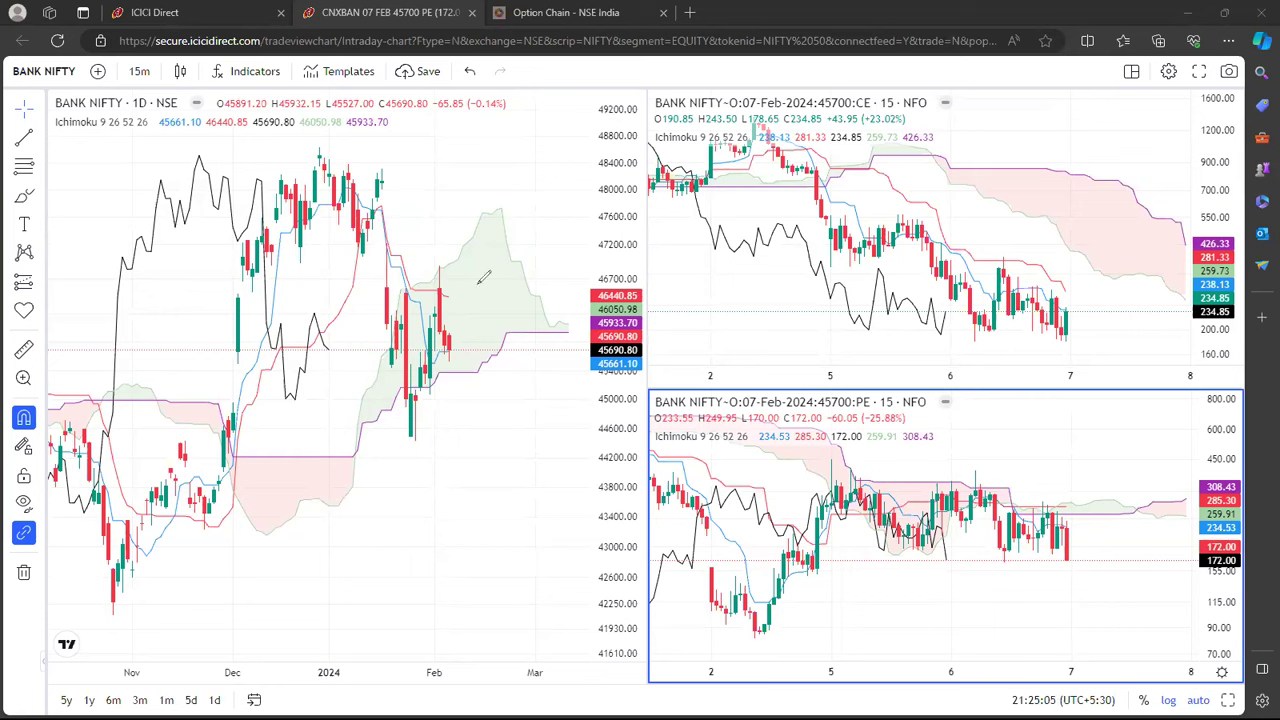
Step: On the BANK NIFTY daily chart, circle the late-January to February candles, trace their swings and clear the marks
mouse_move(442, 256)
left_mouse_down()
mouse_move(470, 276)
mouse_move(466, 365)
mouse_move(392, 356)
mouse_move(448, 256)
left_mouse_up()
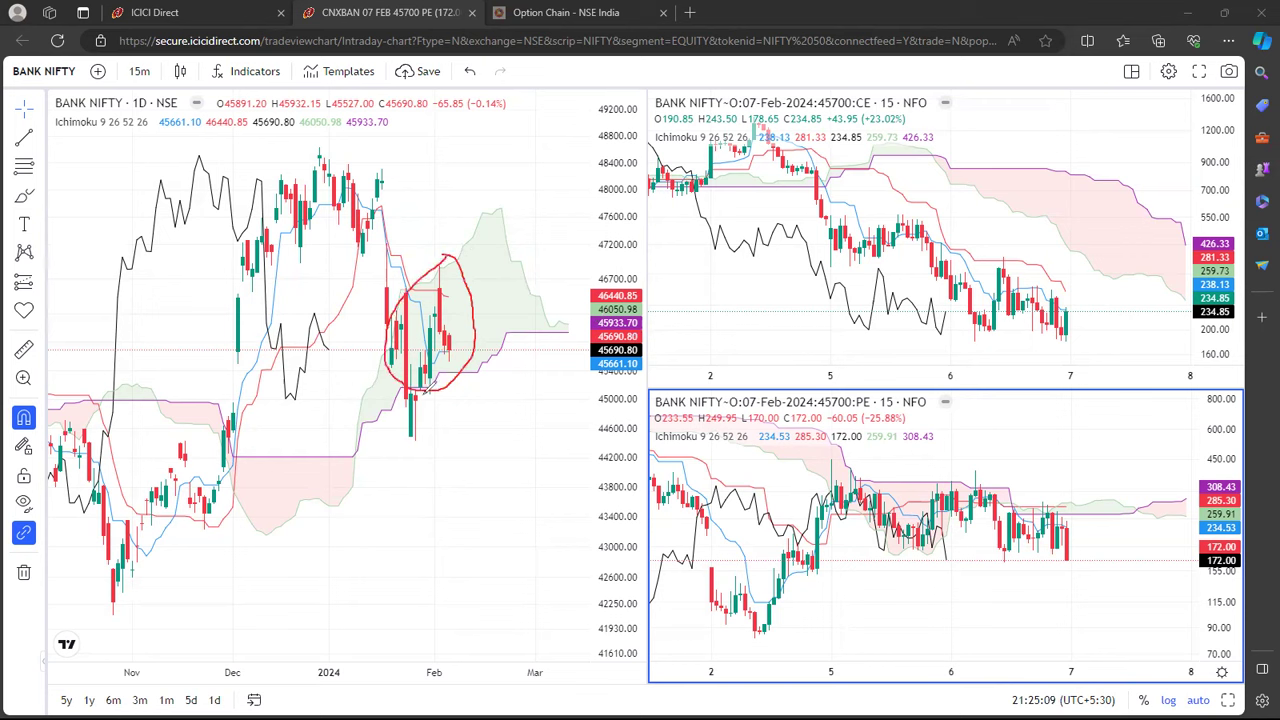
mouse_move(398, 292)
left_mouse_down()
mouse_move(399, 420)
mouse_move(440, 268)
mouse_move(455, 364)
left_mouse_up()
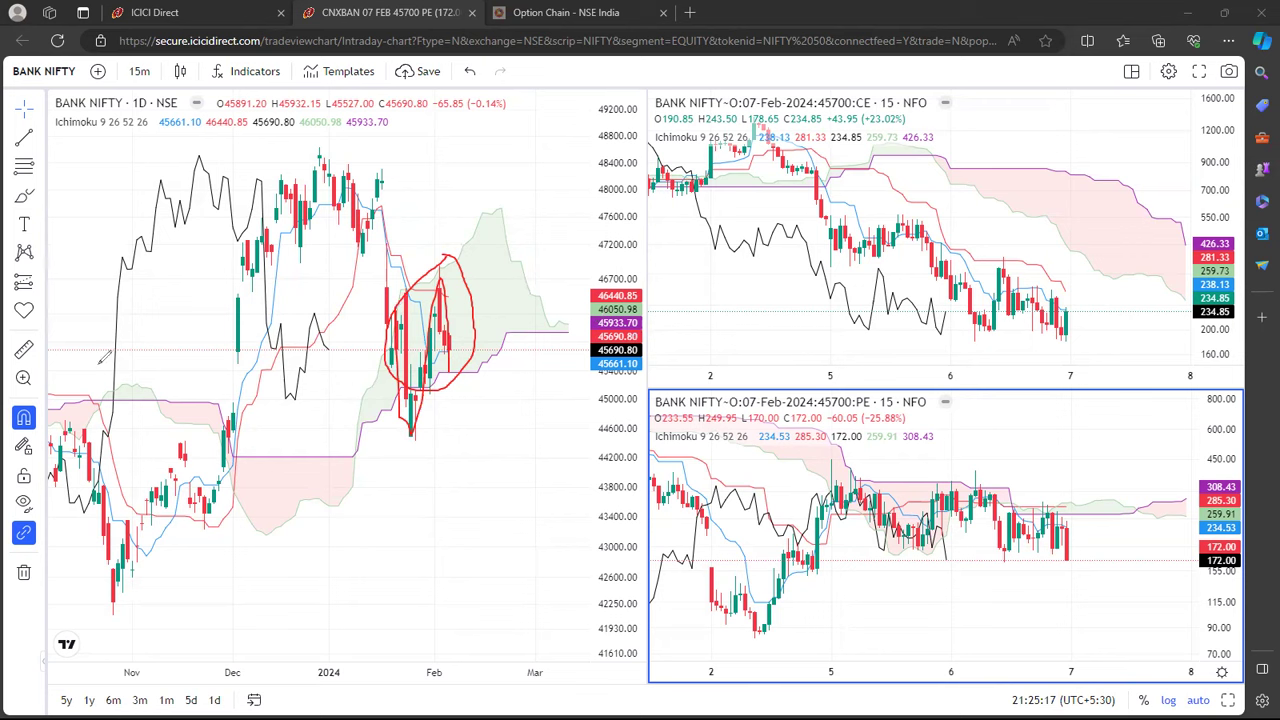
key("ctrl+z")
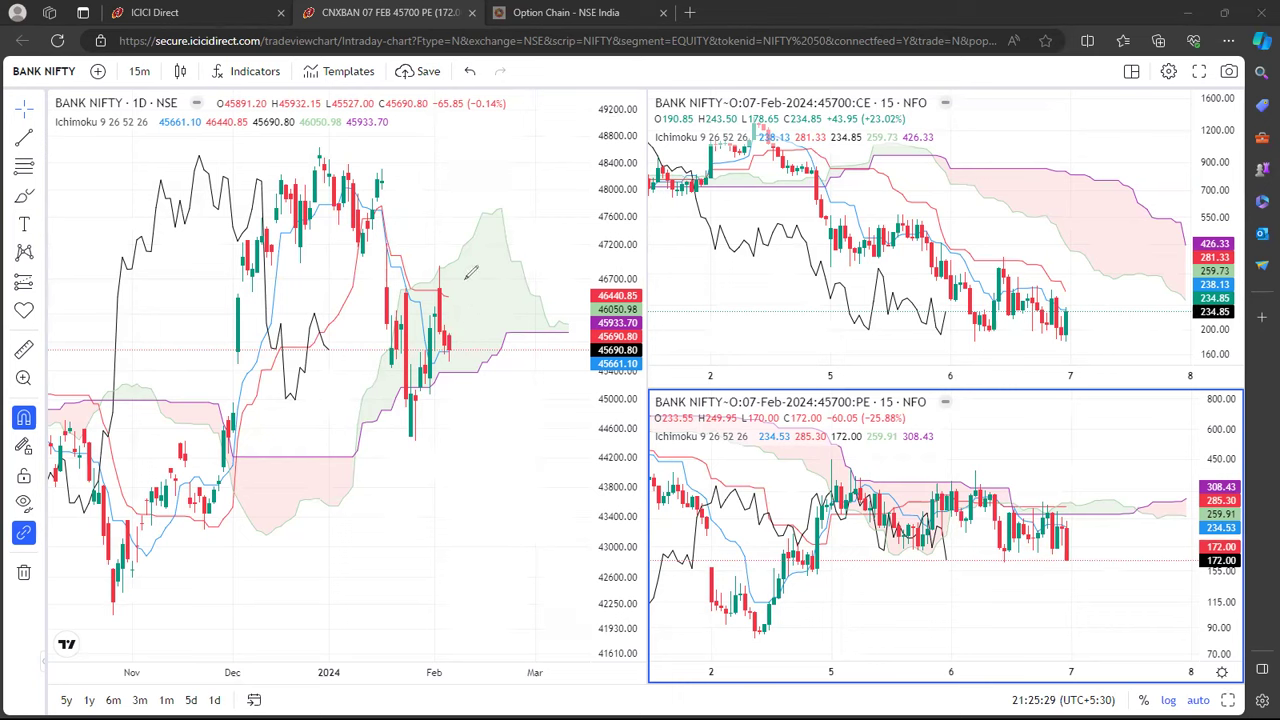
Step: Mark a horizontal level at the February high on the BANK NIFTY daily chart, and draw a Fib Retracement on the maximized 45700 CE chart from 179.25 to 384.24
left_click_drag(297, 264, 554, 263)
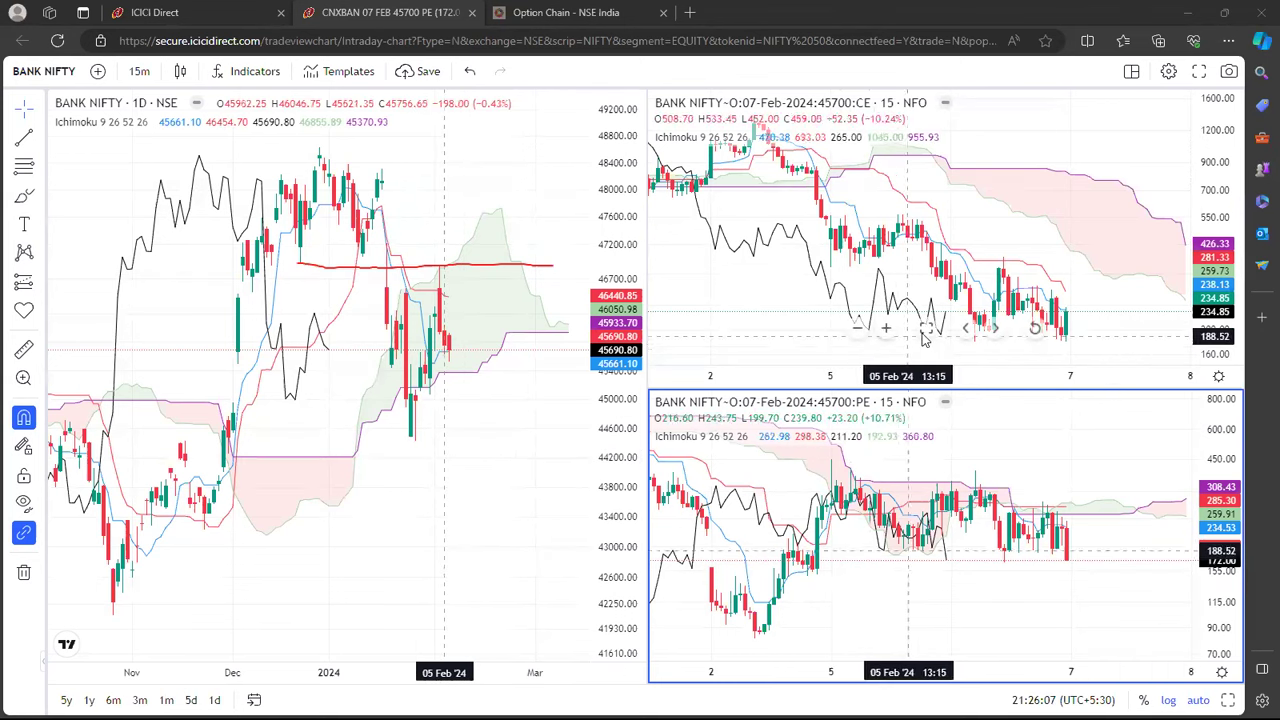
left_click(926, 329)
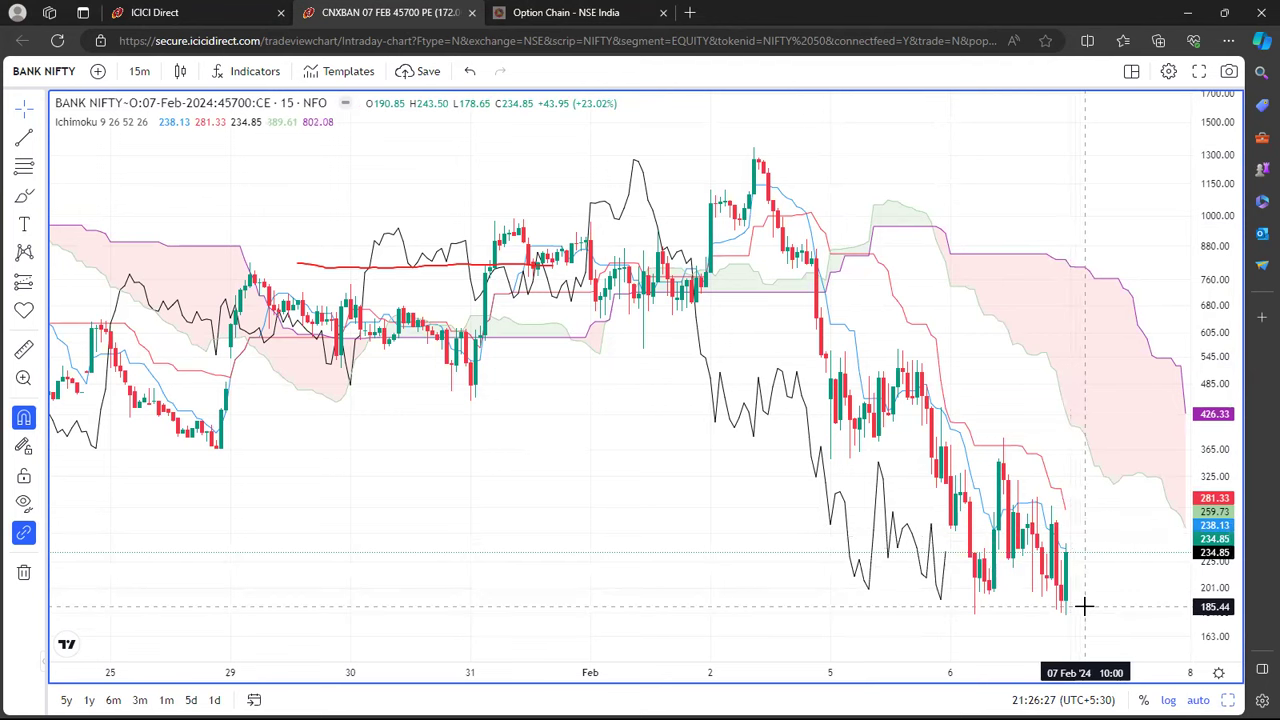
left_click(24, 170)
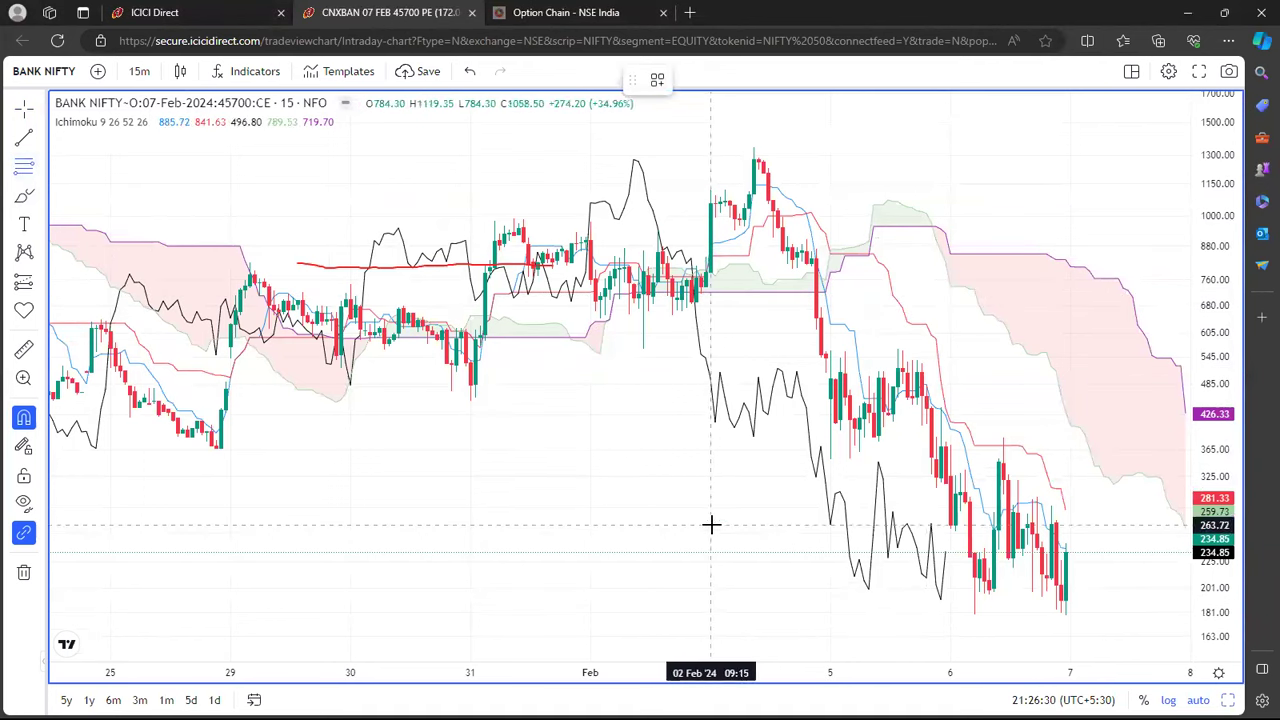
left_click(974, 617)
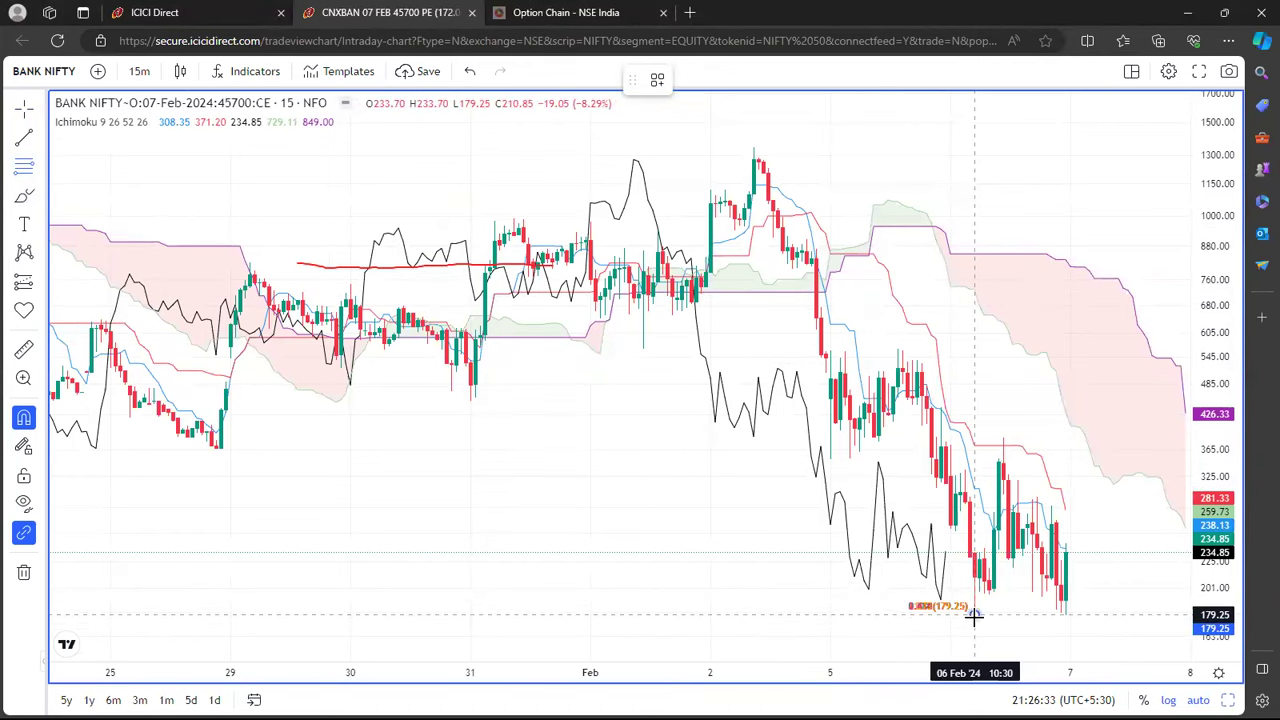
left_click(1152, 437)
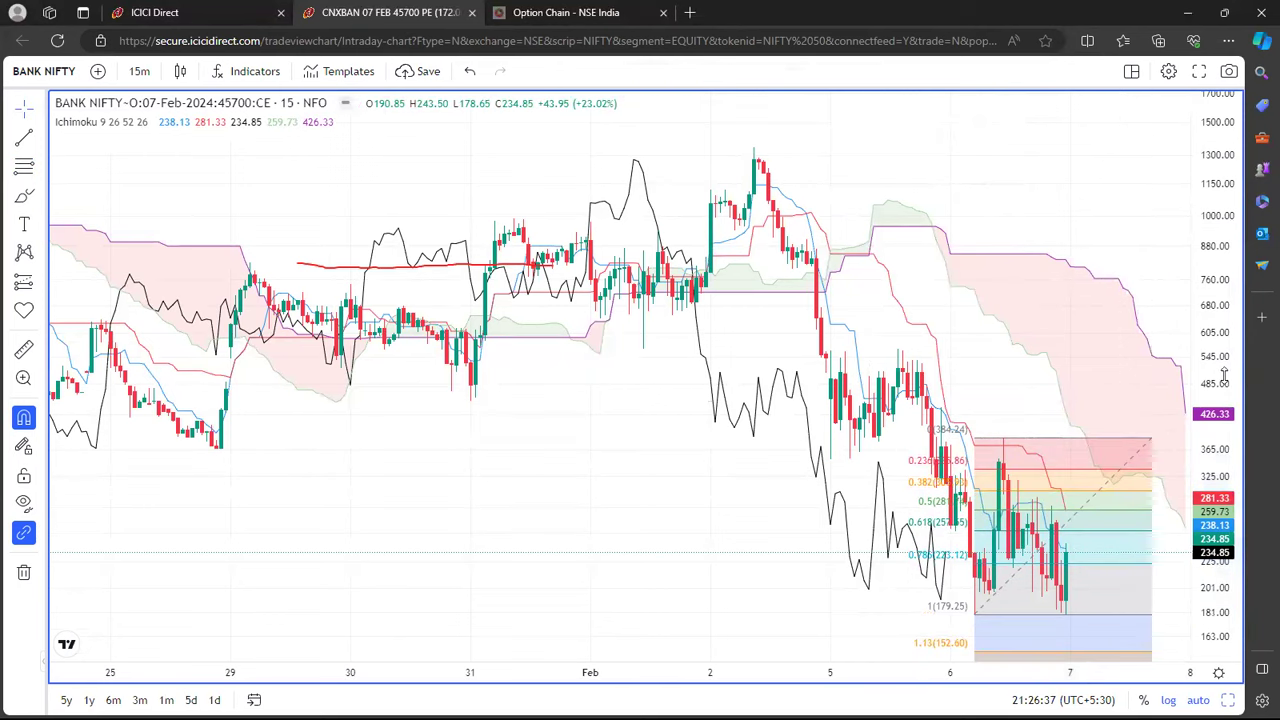
Step: Examine the lower extension levels of the 45700 CE Fib Retracement and delete the drawing
left_click_drag(1225, 378, 1229, 460)
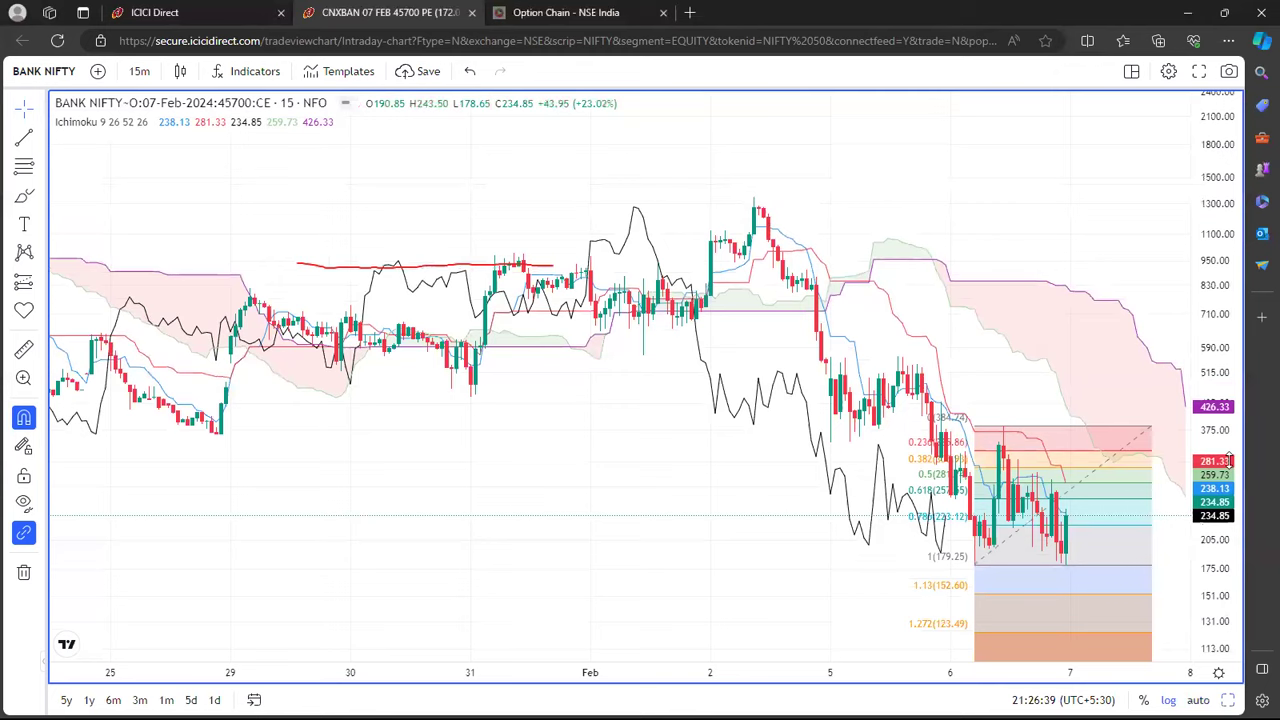
left_click_drag(1063, 391, 1043, 256)
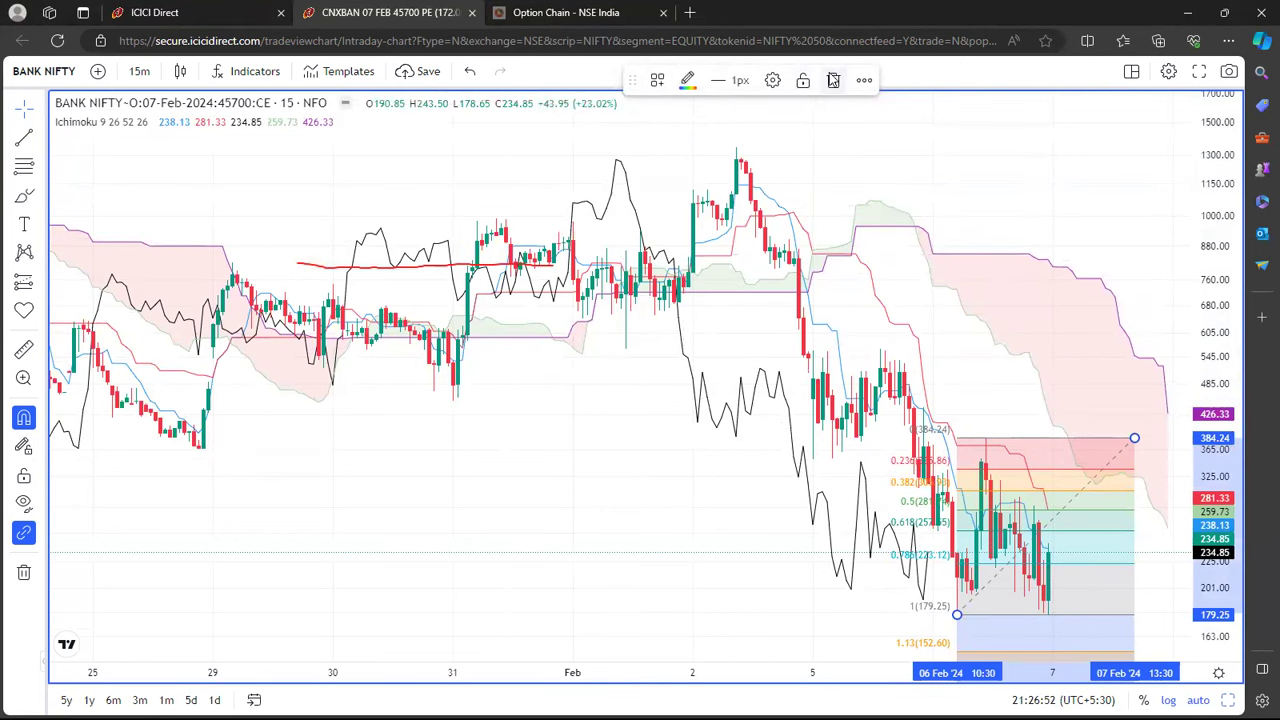
left_click(833, 80)
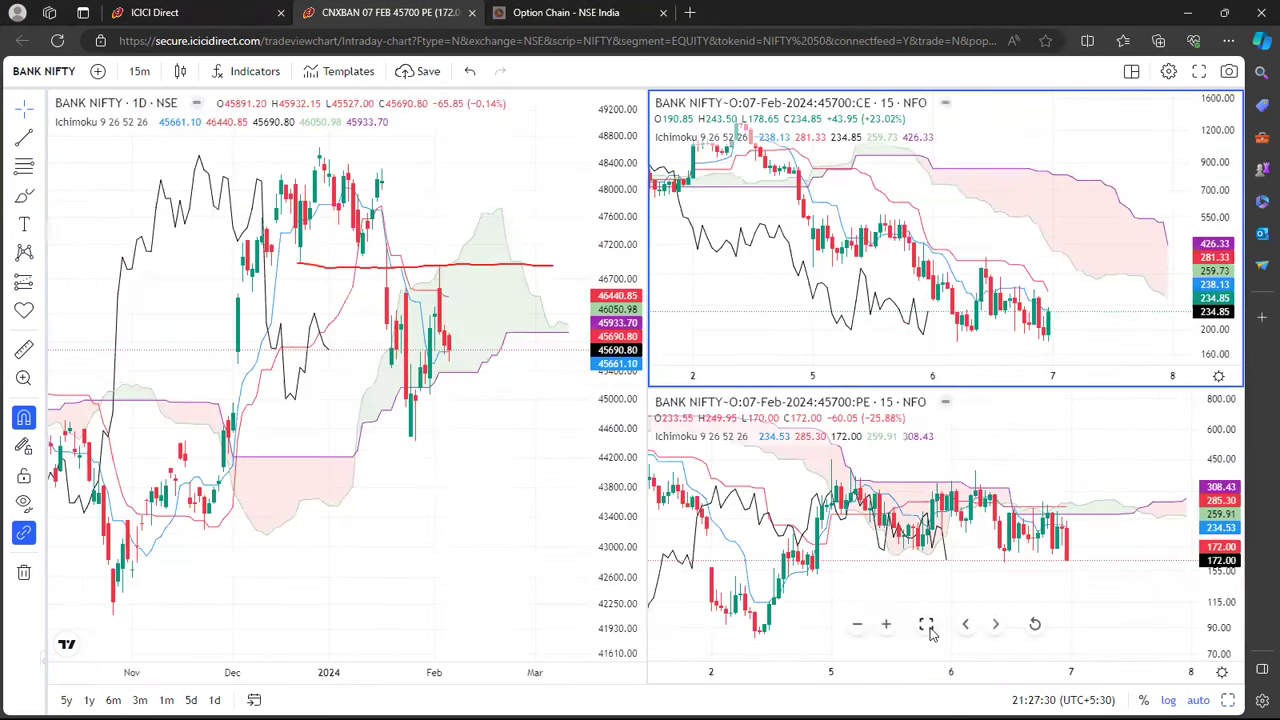
Step: Maximize the BANK NIFTY 45700 PE chart and draw a Fib Retracement from the 2 February low at 81.25 up to 448.82
left_click(927, 626)
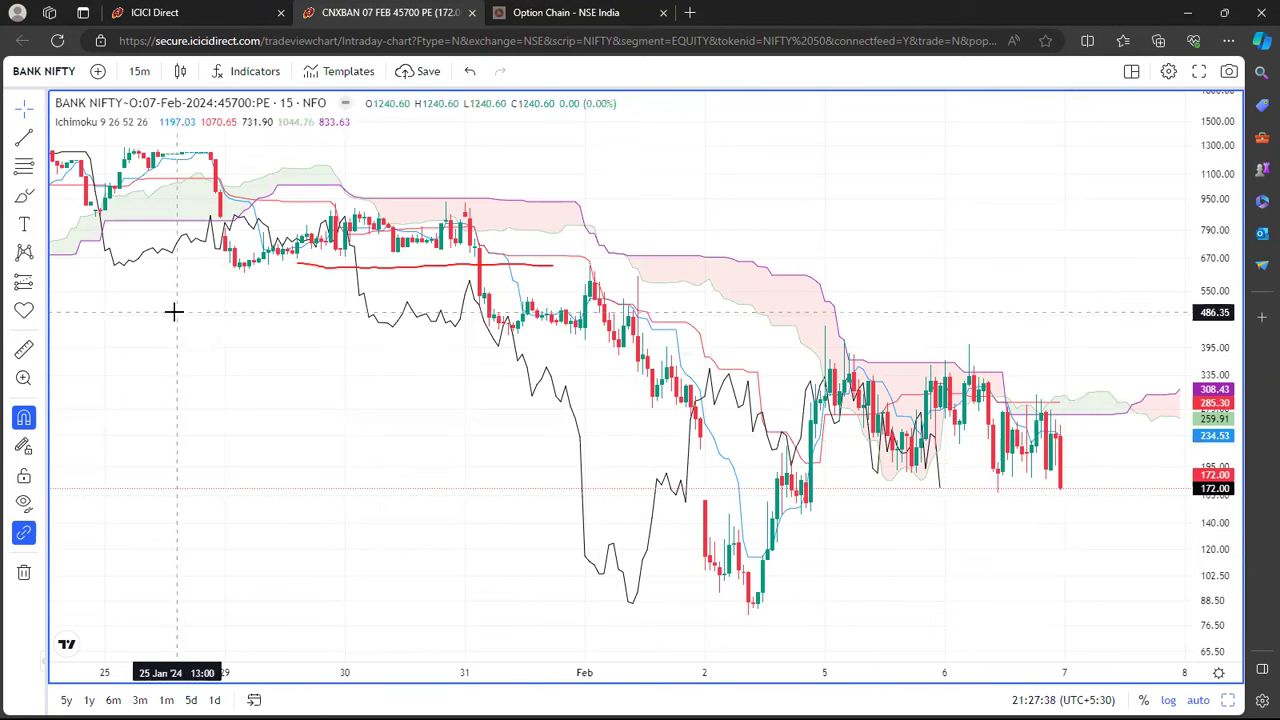
left_click(26, 170)
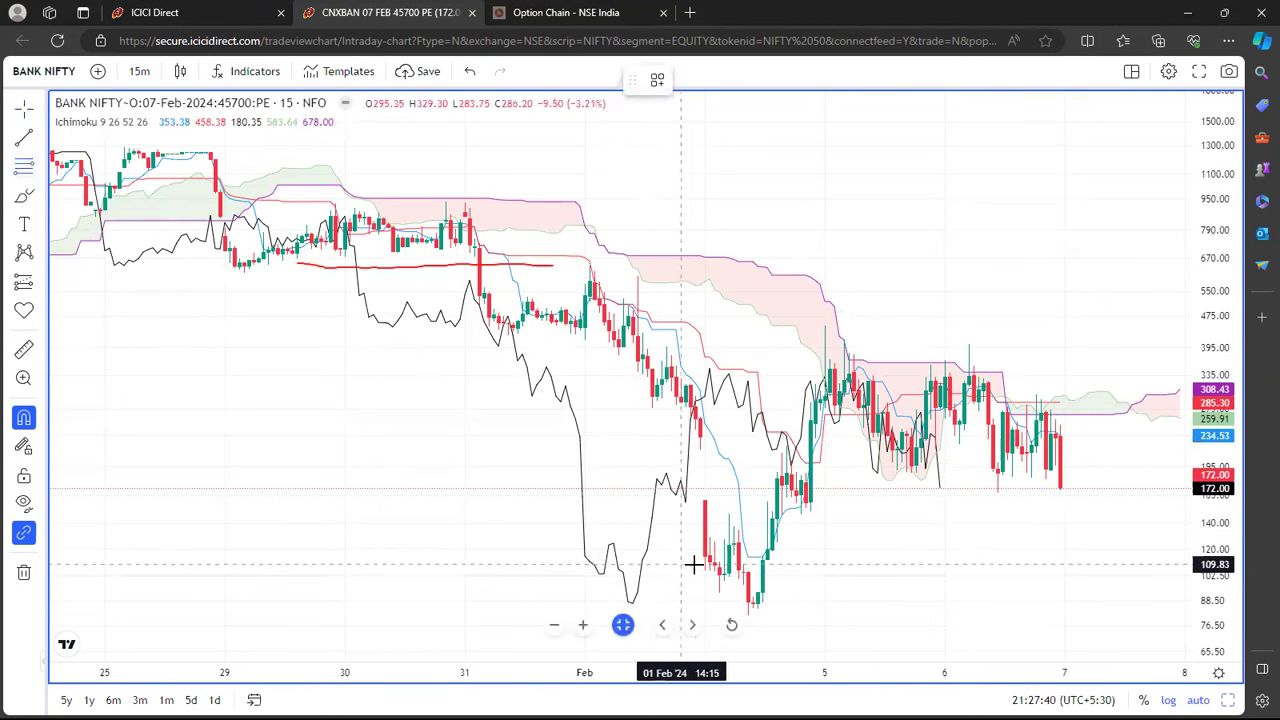
left_click(748, 616)
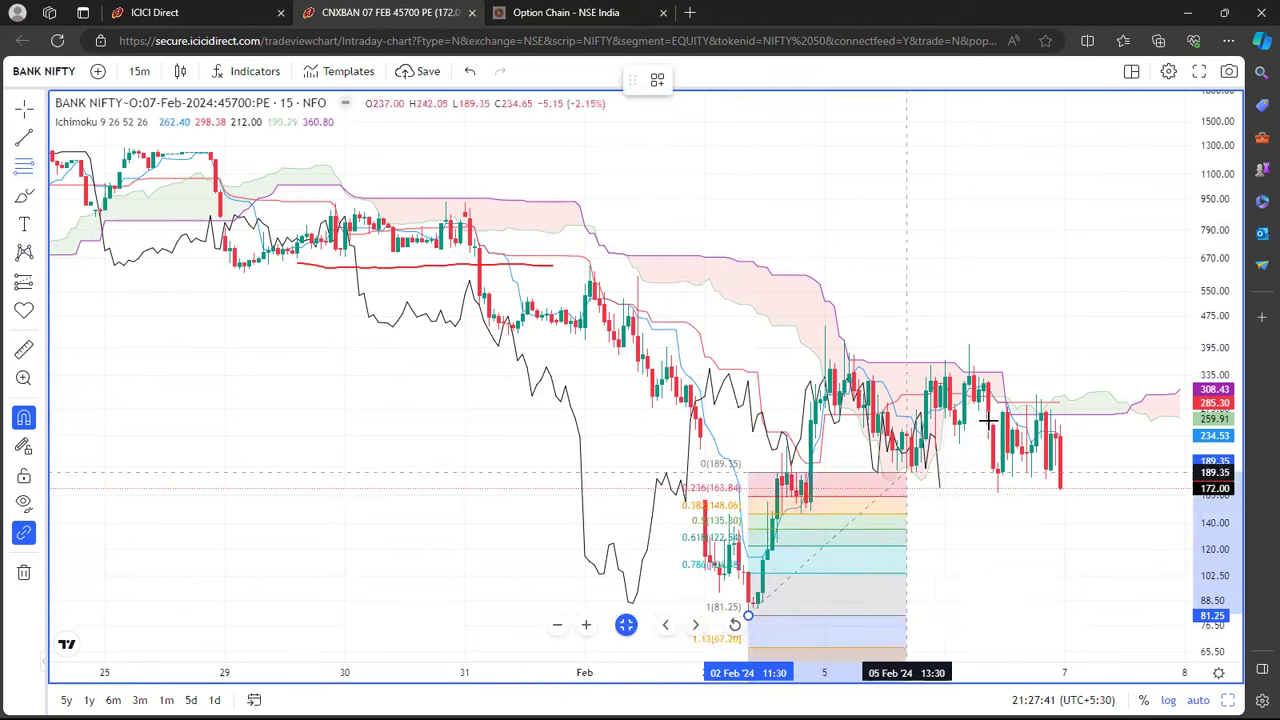
left_click(1169, 325)
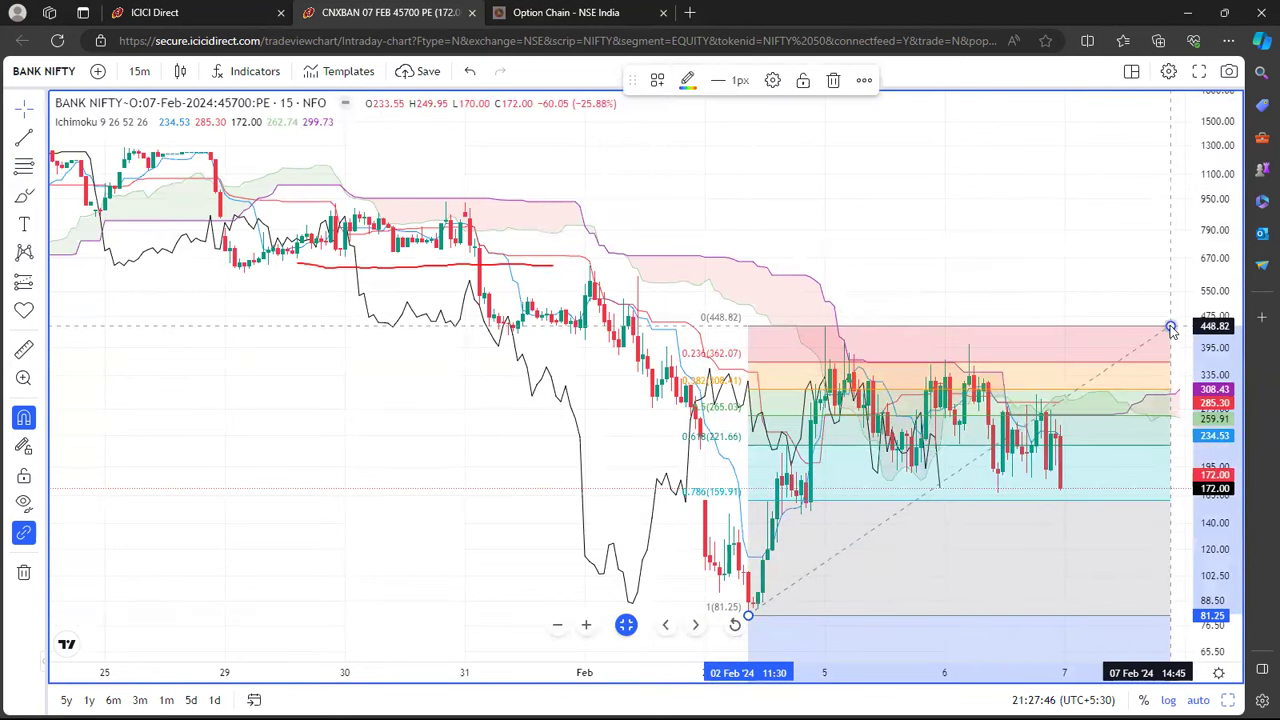
Step: Enable an additional level in the Fib Retracement's style settings and set it to 0.88
left_click(773, 80)
left_click(467, 581)
left_click(521, 586)
key("BackSpace")
key("BackSpace")
key("BackSpace")
key("BackSpace")
key("BackSpace")
type("66")
key("BackSpace")
key("BackSpace")
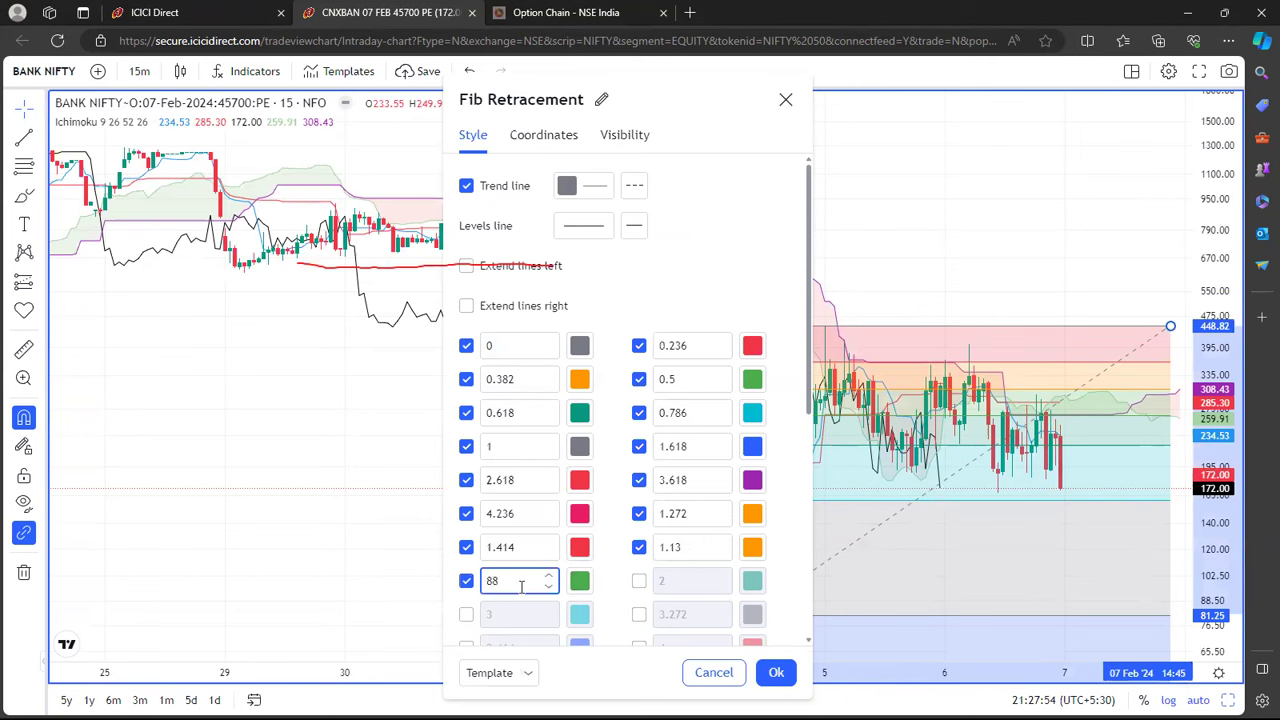
type("0.88")
key("Return")
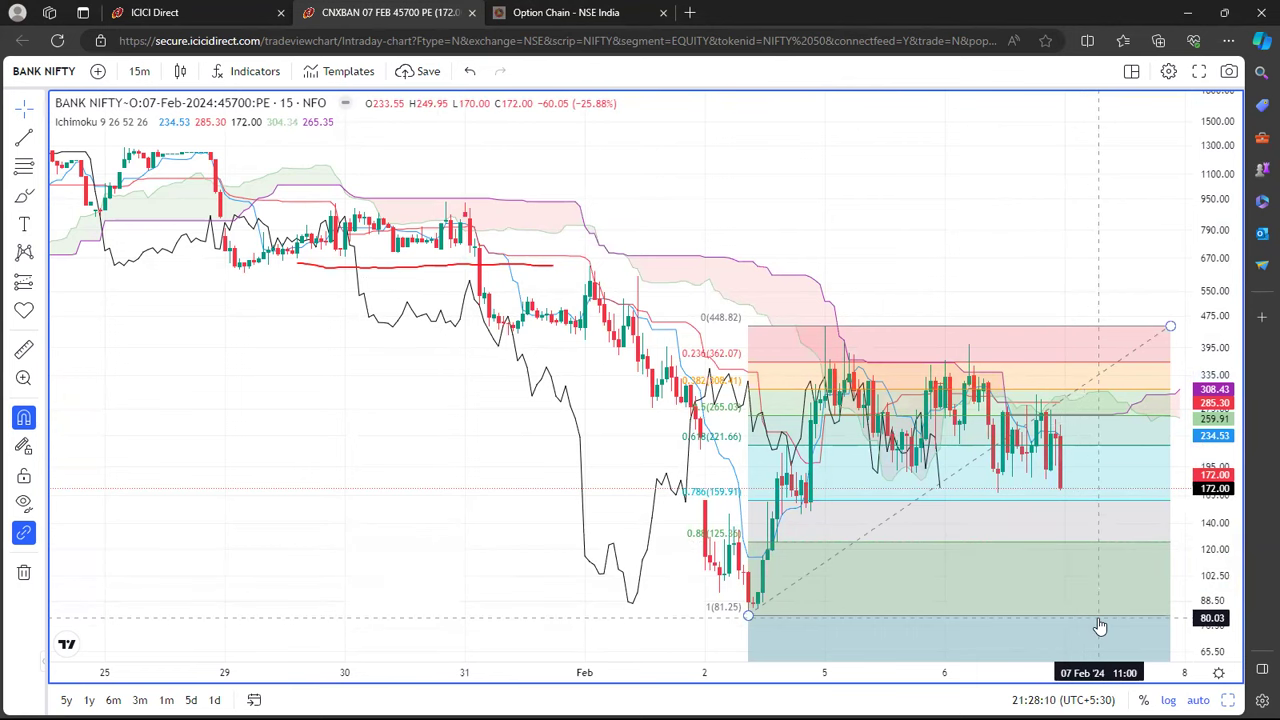
Step: Delete the Fib Retracement from the 45700 PE chart and return to the BANK NIFTY option chain
left_click(1036, 334)
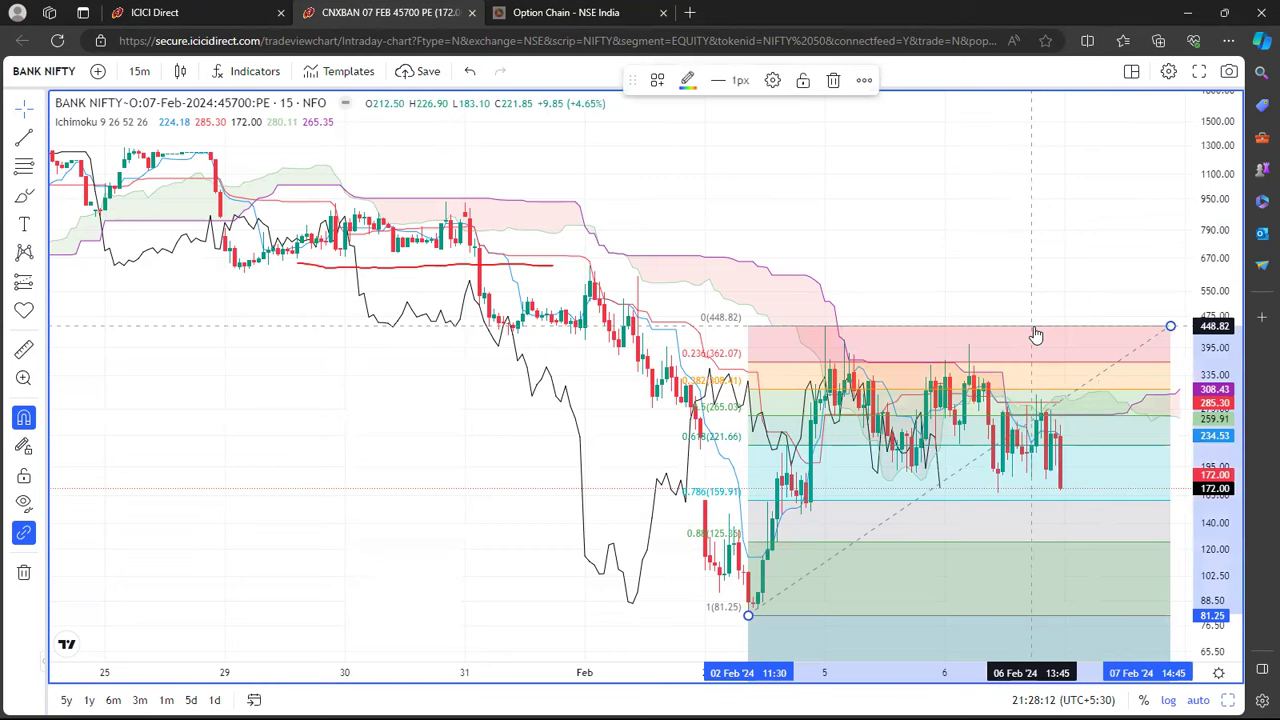
left_click(835, 81)
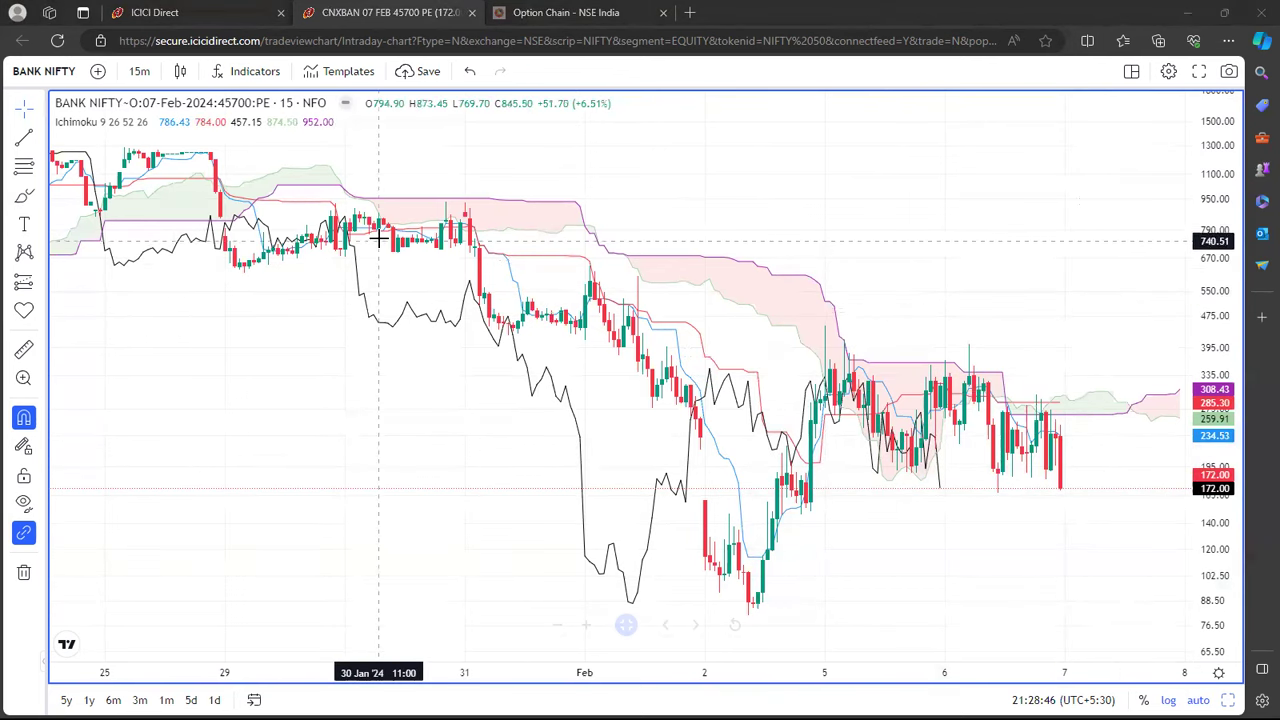
left_click(221, 8)
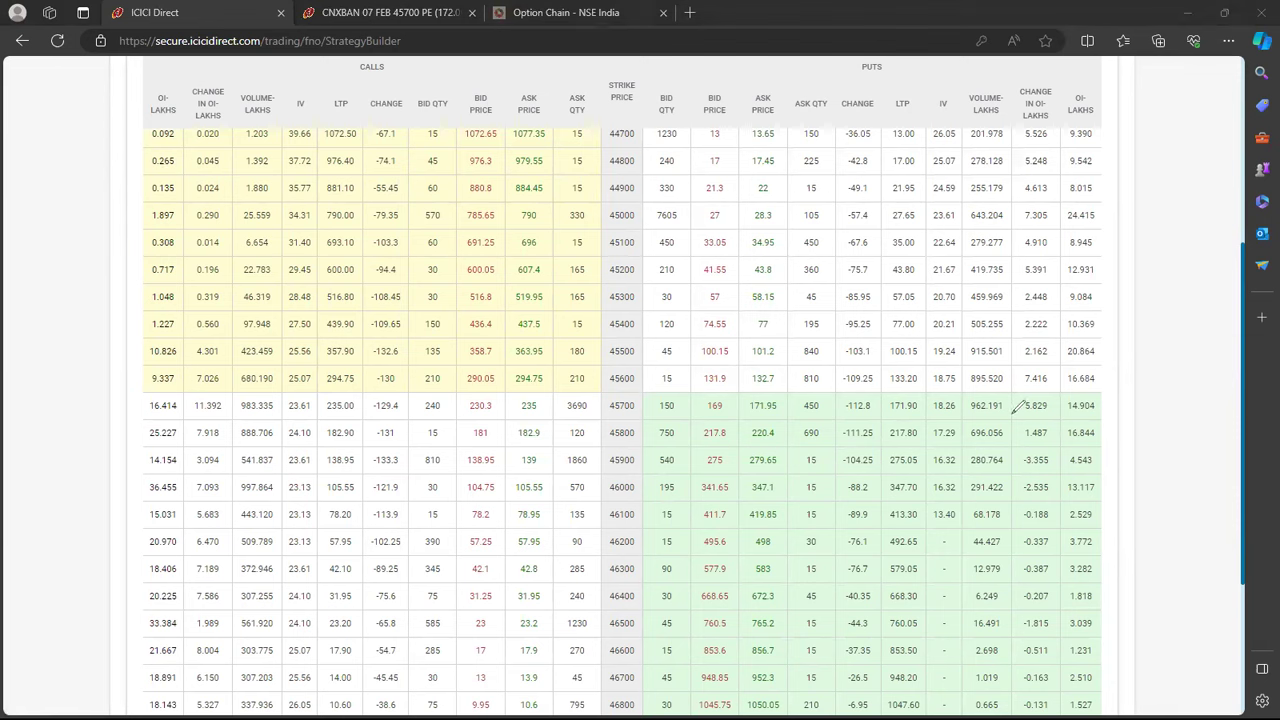
Step: Mark the puts' change in open interest across strikes 45000 to 46500, their open interest at 45800 and 46000, and the bid and ask prices around 45000
mouse_move(1016, 412)
left_mouse_down()
mouse_move(1022, 366)
mouse_move(1105, 372)
mouse_move(1110, 404)
left_mouse_up()
mouse_move(1015, 454)
left_mouse_down()
mouse_move(1023, 492)
mouse_move(1040, 500)
mouse_move(1058, 478)
mouse_move(1056, 450)
mouse_move(1018, 452)
left_mouse_up()
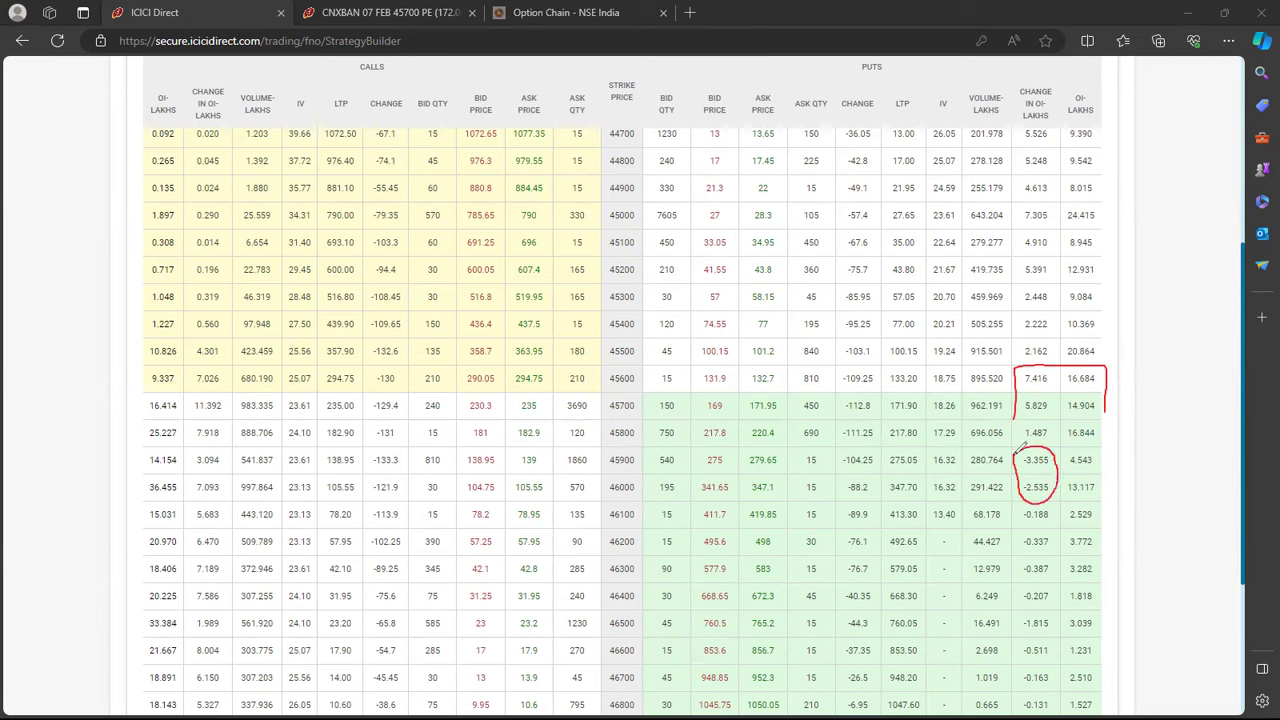
mouse_move(1016, 512)
left_mouse_down()
mouse_move(1018, 636)
mouse_move(1040, 642)
mouse_move(1060, 508)
mouse_move(1022, 508)
left_mouse_up()
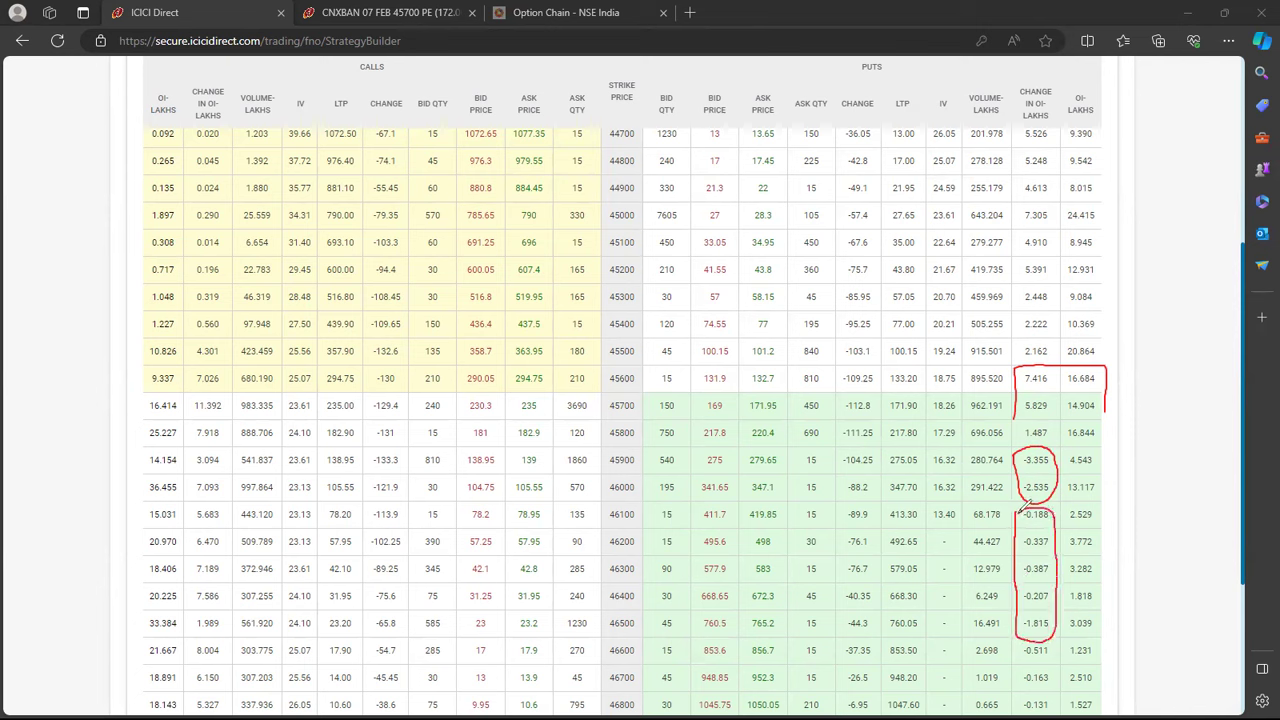
mouse_move(1103, 486)
left_mouse_down()
mouse_move(1166, 470)
mouse_move(1166, 490)
mouse_move(1148, 494)
mouse_move(1108, 481)
left_mouse_up()
mouse_move(1106, 432)
left_mouse_down()
mouse_move(1170, 428)
mouse_move(1108, 432)
left_mouse_up()
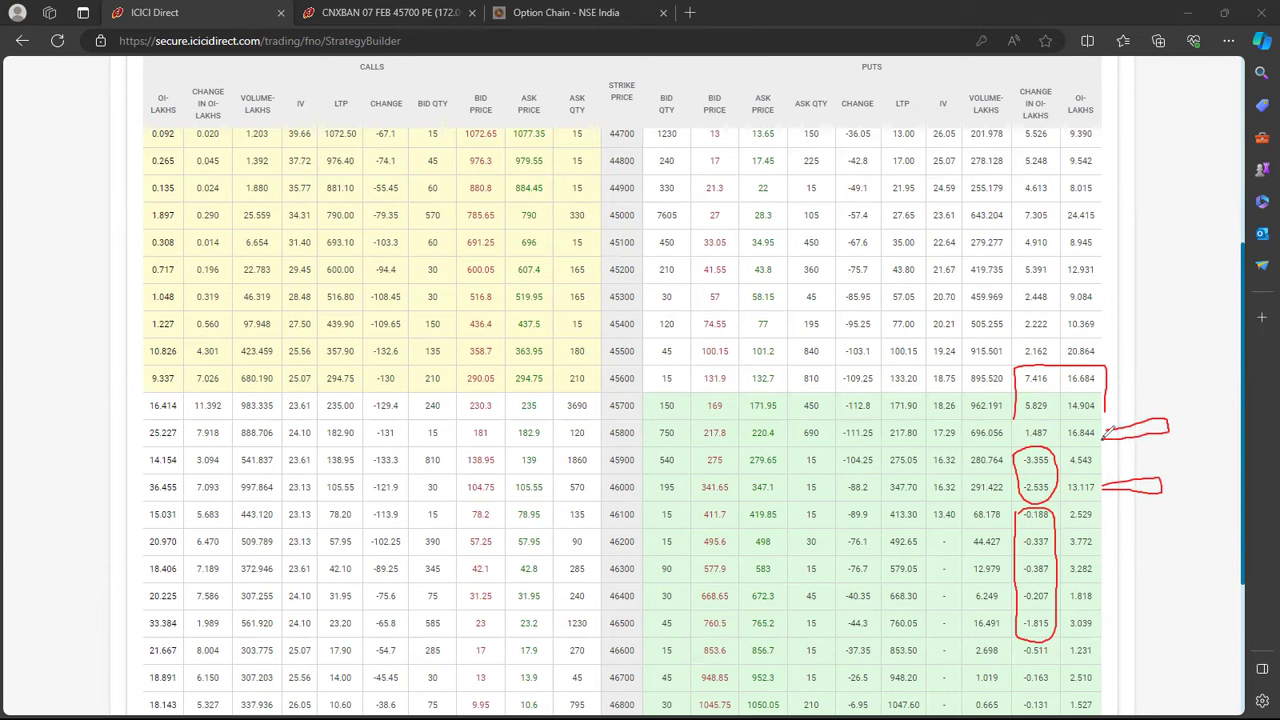
mouse_move(1016, 348)
left_mouse_down()
mouse_move(1016, 192)
mouse_move(1088, 182)
mouse_move(1121, 288)
mouse_move(1018, 346)
left_mouse_up()
mouse_move(712, 184)
left_mouse_down()
mouse_move(706, 228)
mouse_move(752, 242)
mouse_move(780, 190)
mouse_move(697, 176)
left_mouse_up()
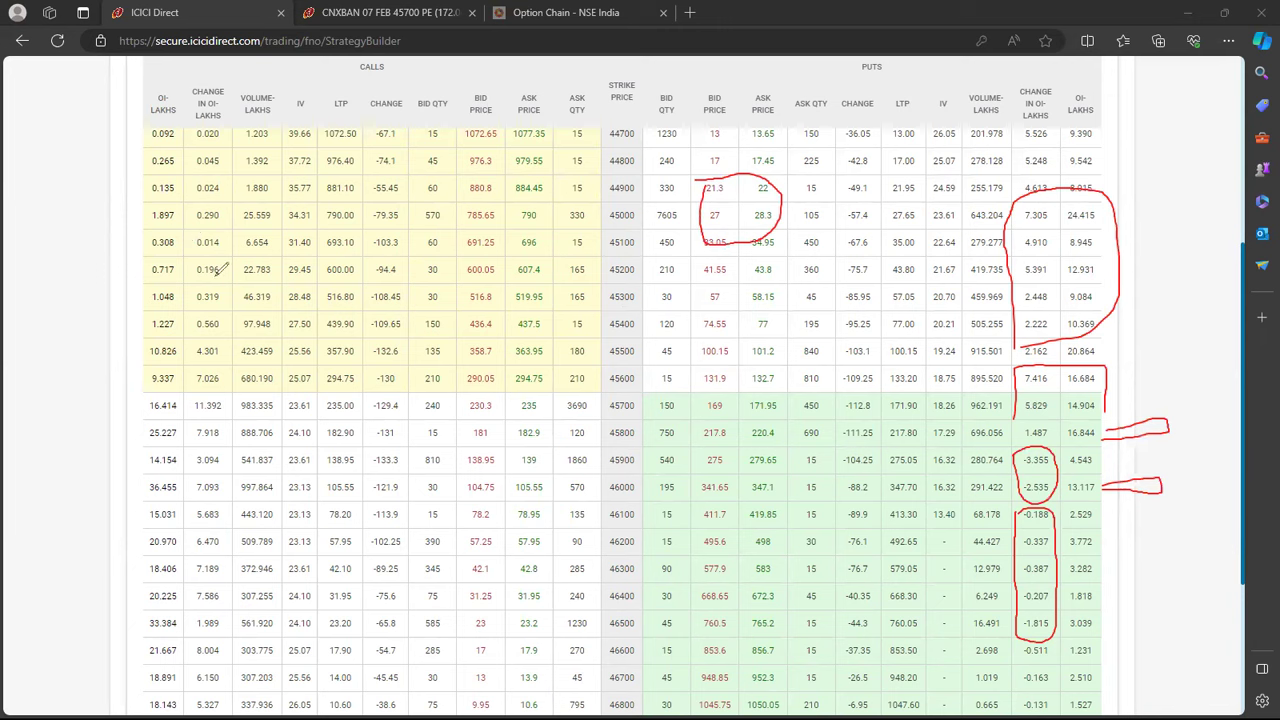
Step: Circle the calls' open interest and change in open interest at strikes 45500 to 46200, clear the marks, and briefly circle strike 45700
mouse_move(148, 343)
left_mouse_down()
mouse_move(200, 337)
mouse_move(240, 362)
mouse_move(225, 545)
mouse_move(148, 535)
mouse_move(142, 350)
left_mouse_up()
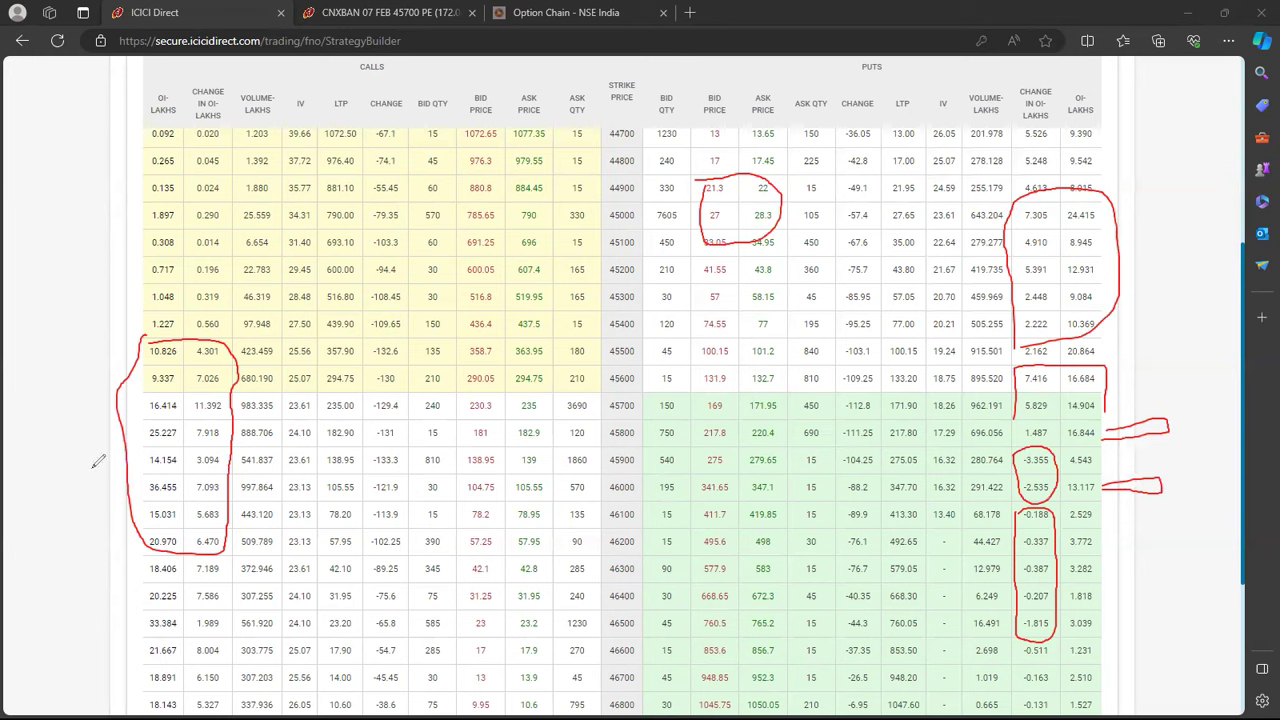
key("e")
mouse_move(623, 397)
left_mouse_down()
mouse_move(604, 408)
mouse_move(648, 416)
mouse_move(626, 391)
left_mouse_up()
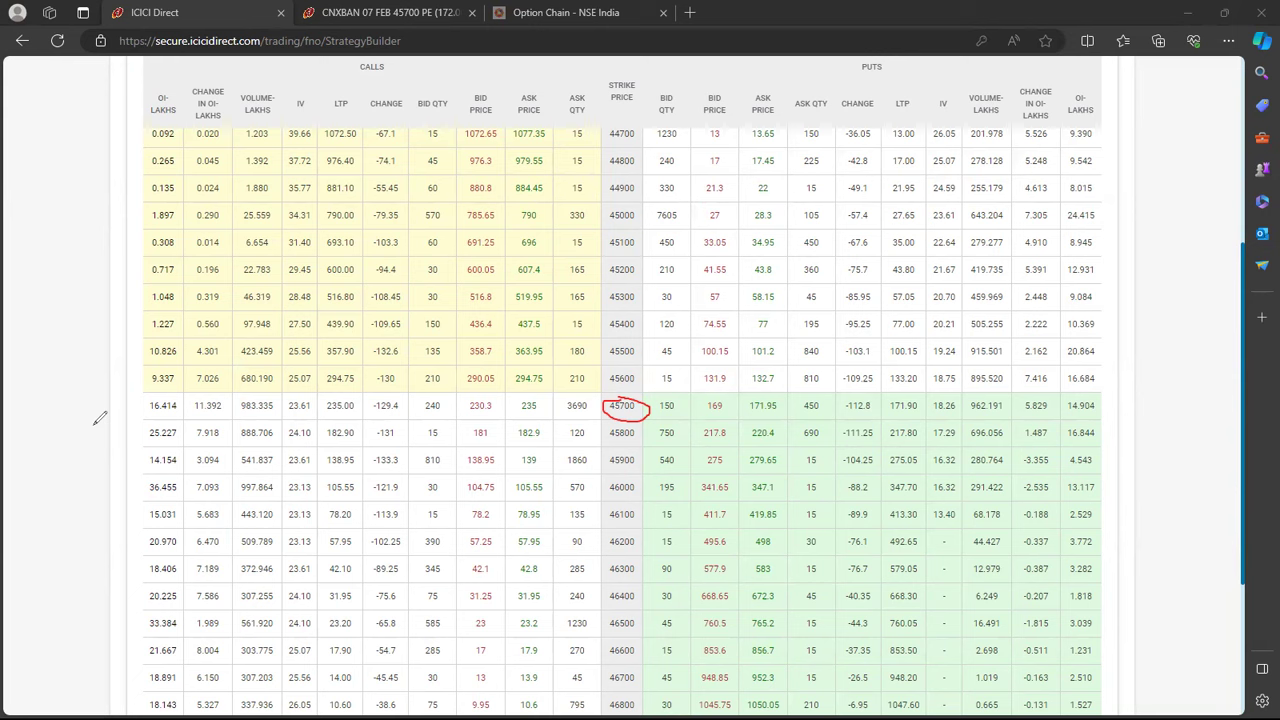
key("ctrl+z")
Step: Return to the charts, mark the recent highs on the NIFTY daily chart, and view the 22000 CE chart maximized before restoring the layout
key("ctrl+Tab")
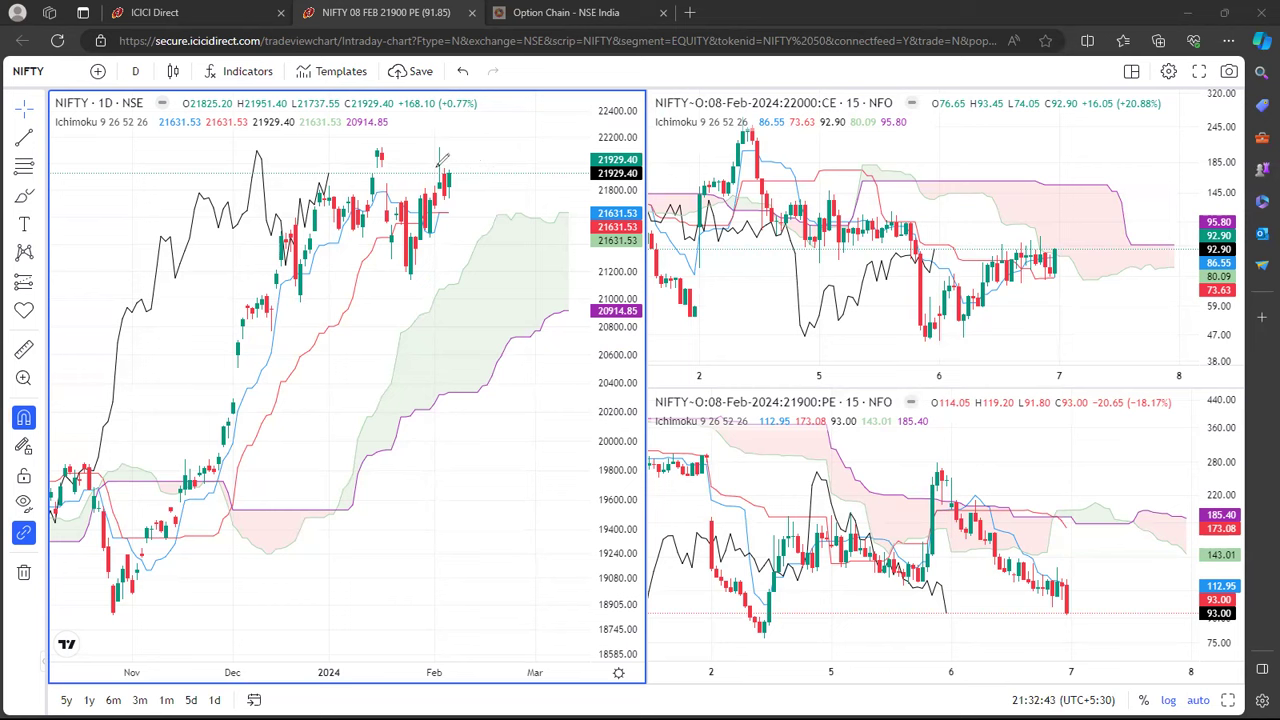
left_click_drag(438, 166, 478, 166)
left_click_drag(371, 165, 459, 165)
double_click(935, 337)
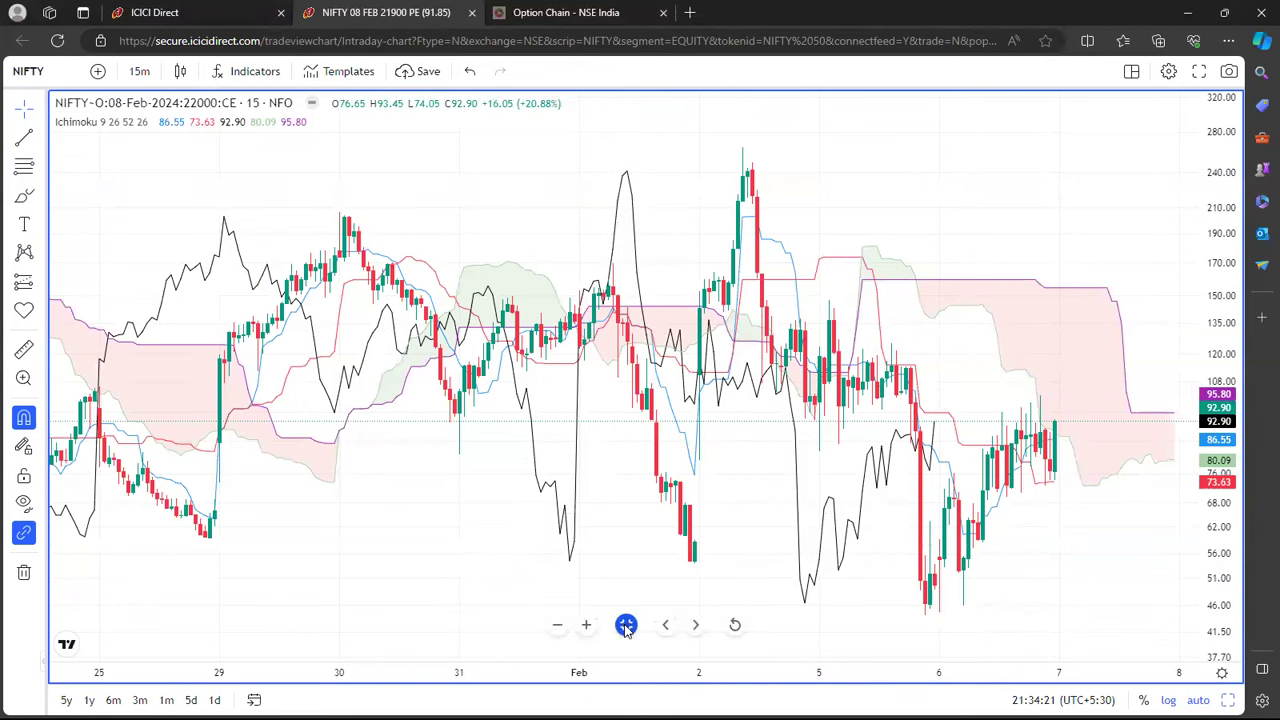
left_click(625, 625)
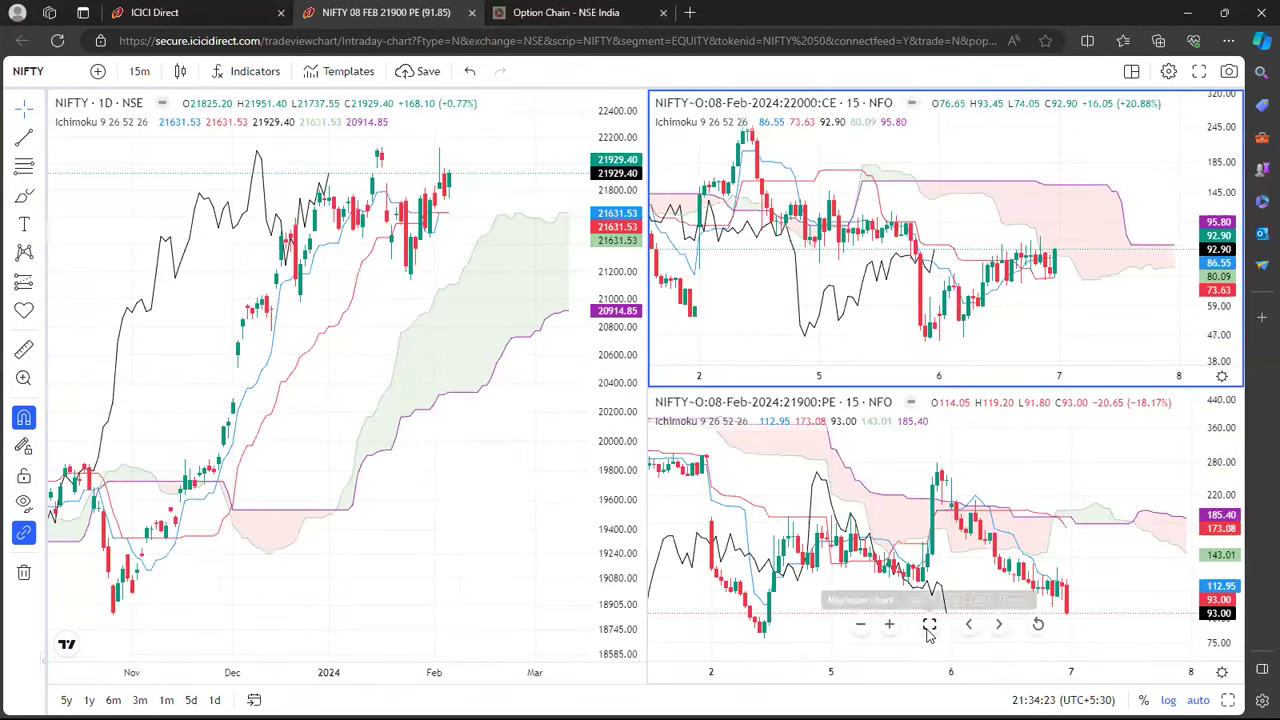
Step: Maximize the NIFTY 21900 PE chart and draw a Fib Retracement from the 2 February low at 77.50 up to 276.24
left_click(929, 626)
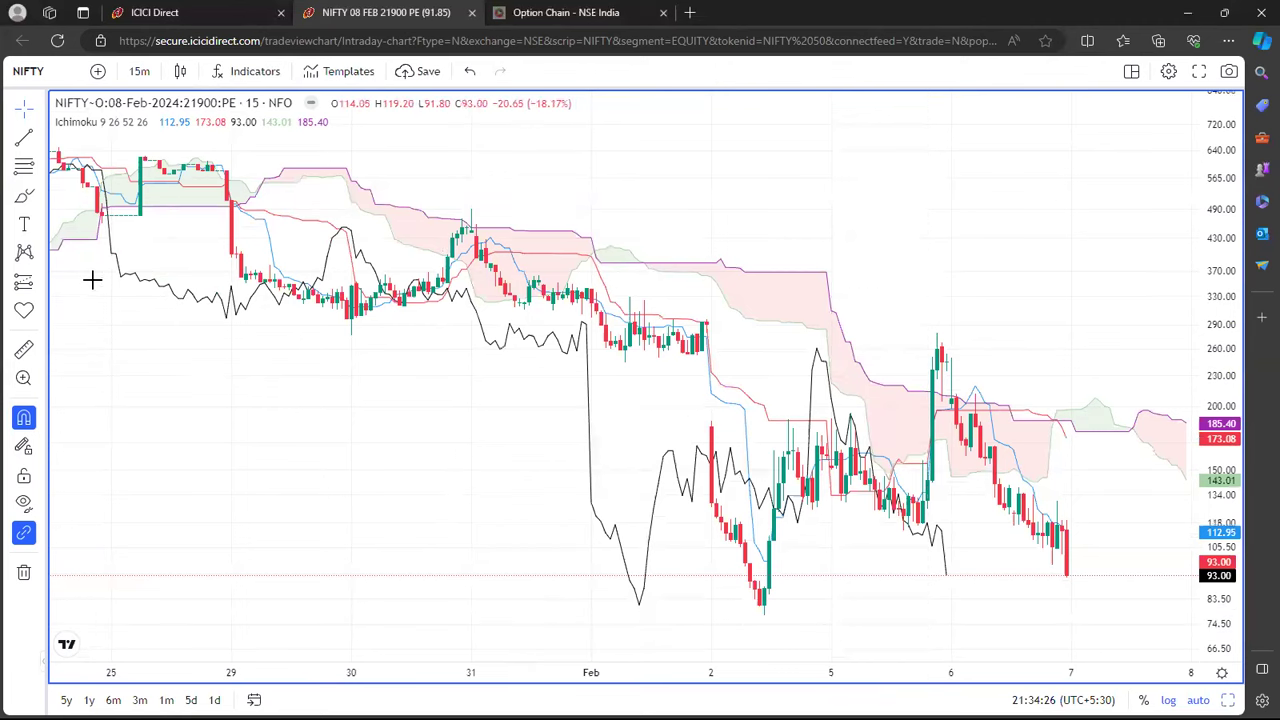
left_click(24, 166)
left_click(764, 615)
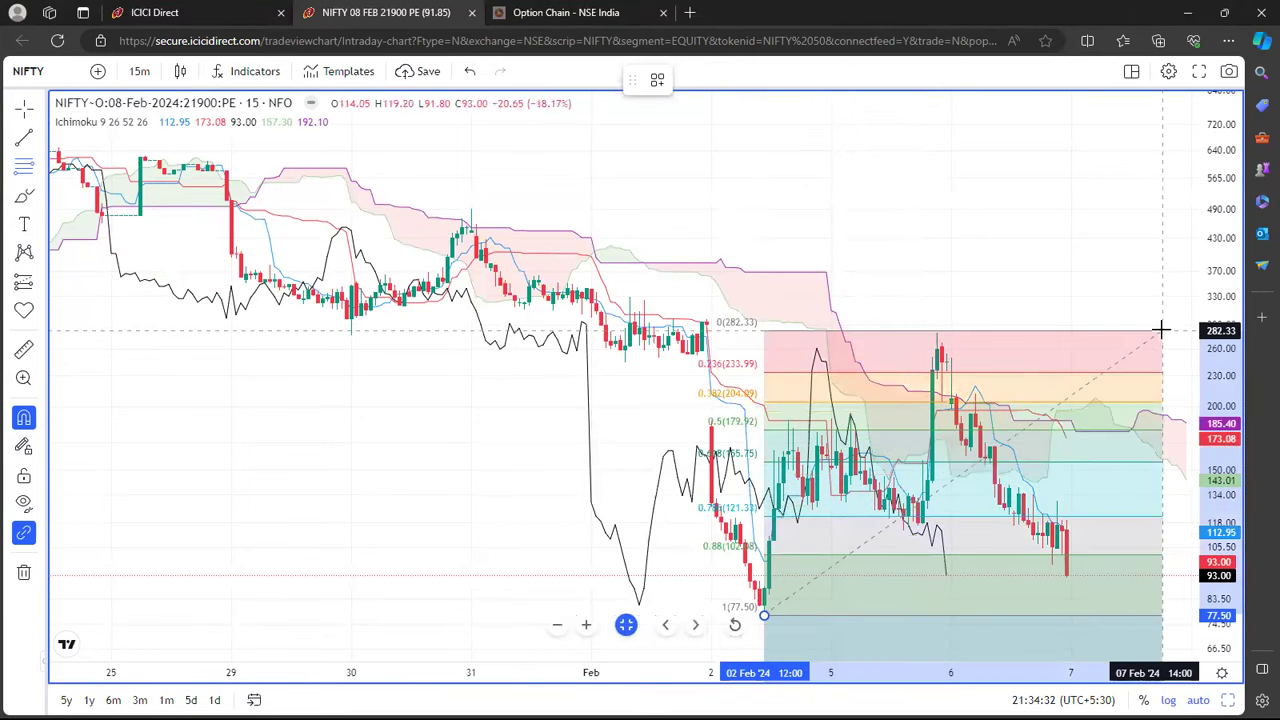
left_click(1161, 336)
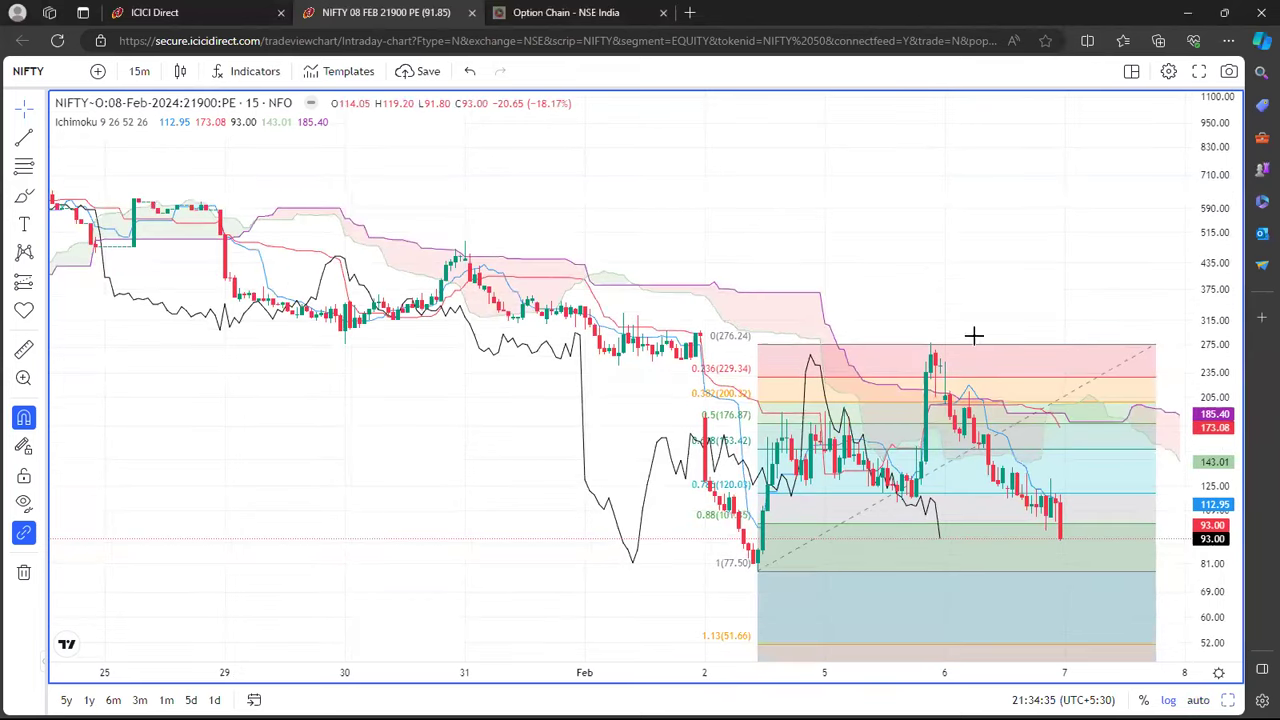
Step: Examine the 21900 PE retracement's extension levels, reset the price scale, and delete the Fib Retracement
left_click_drag(862, 175, 828, 83)
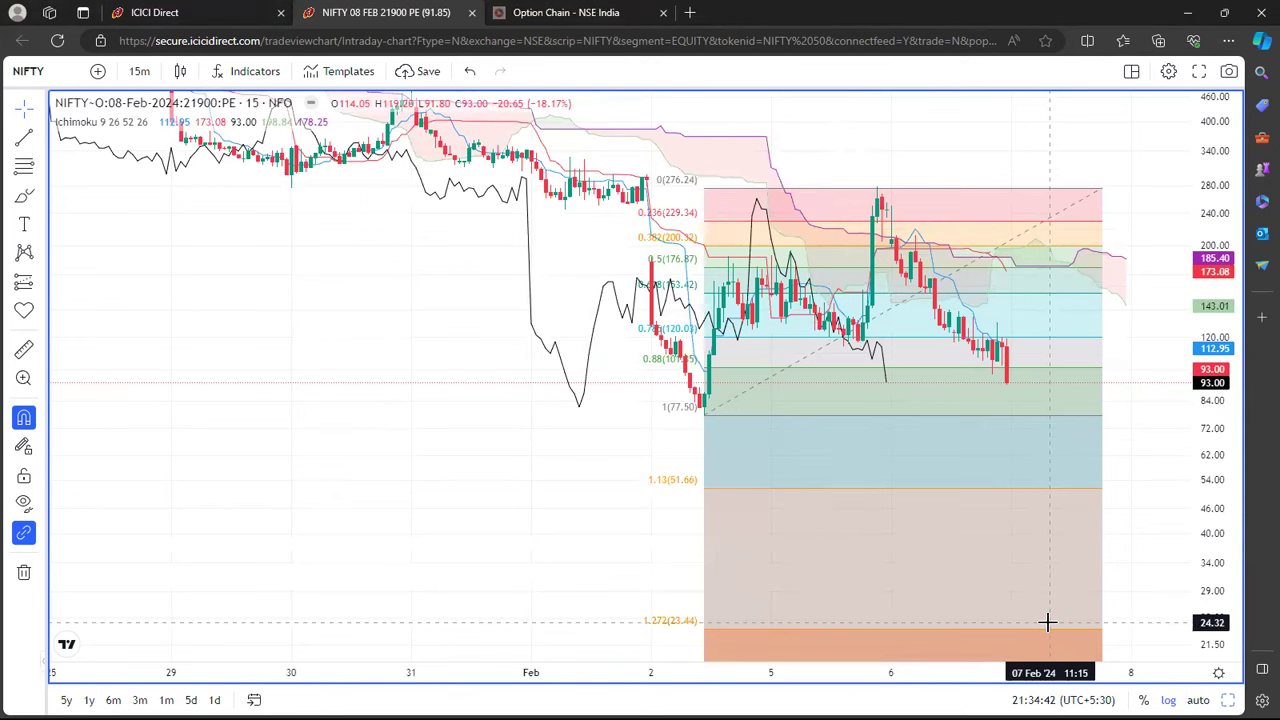
double_click(1215, 450)
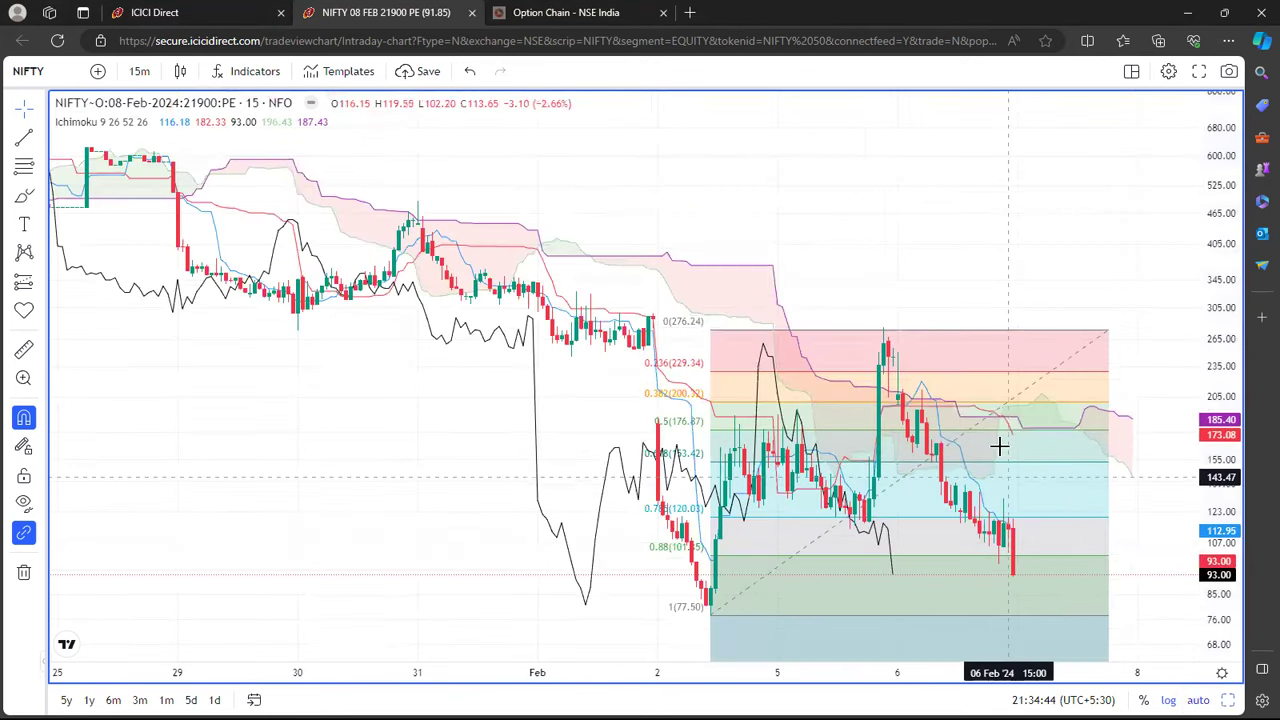
left_click(964, 333)
left_click(833, 82)
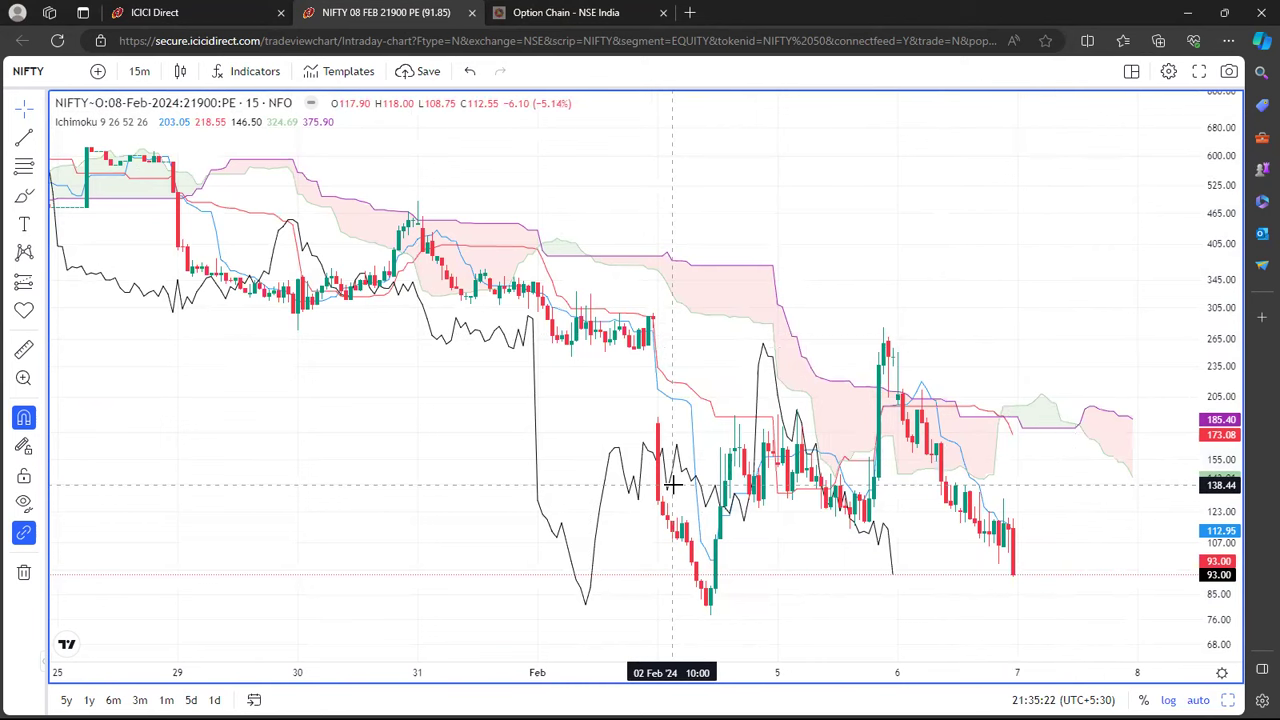
Step: In the NIFTY option chain, box the puts' open interest figures at strikes 21700 to 22000 and mark the changes and open interest up to 22200
left_click(203, 13)
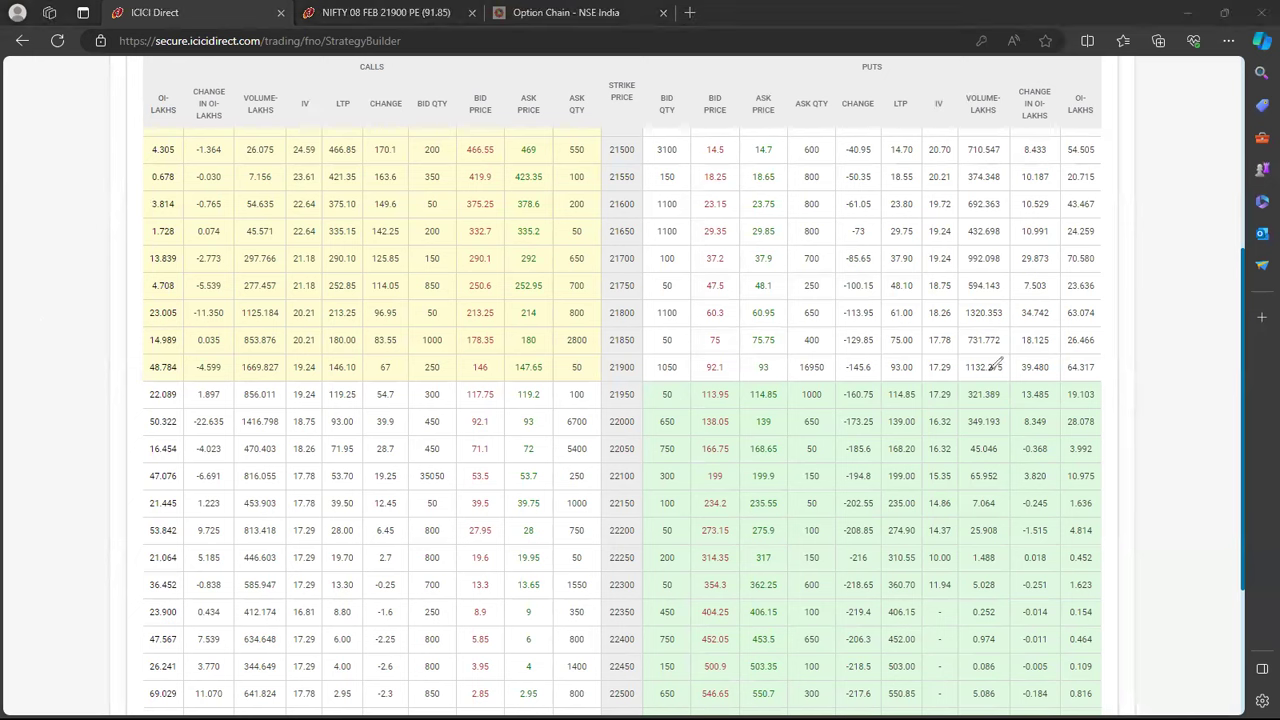
mouse_move(1011, 380)
left_mouse_down()
mouse_move(1006, 258)
mouse_move(1104, 242)
mouse_move(1115, 426)
mouse_move(1030, 434)
mouse_move(1012, 380)
left_mouse_up()
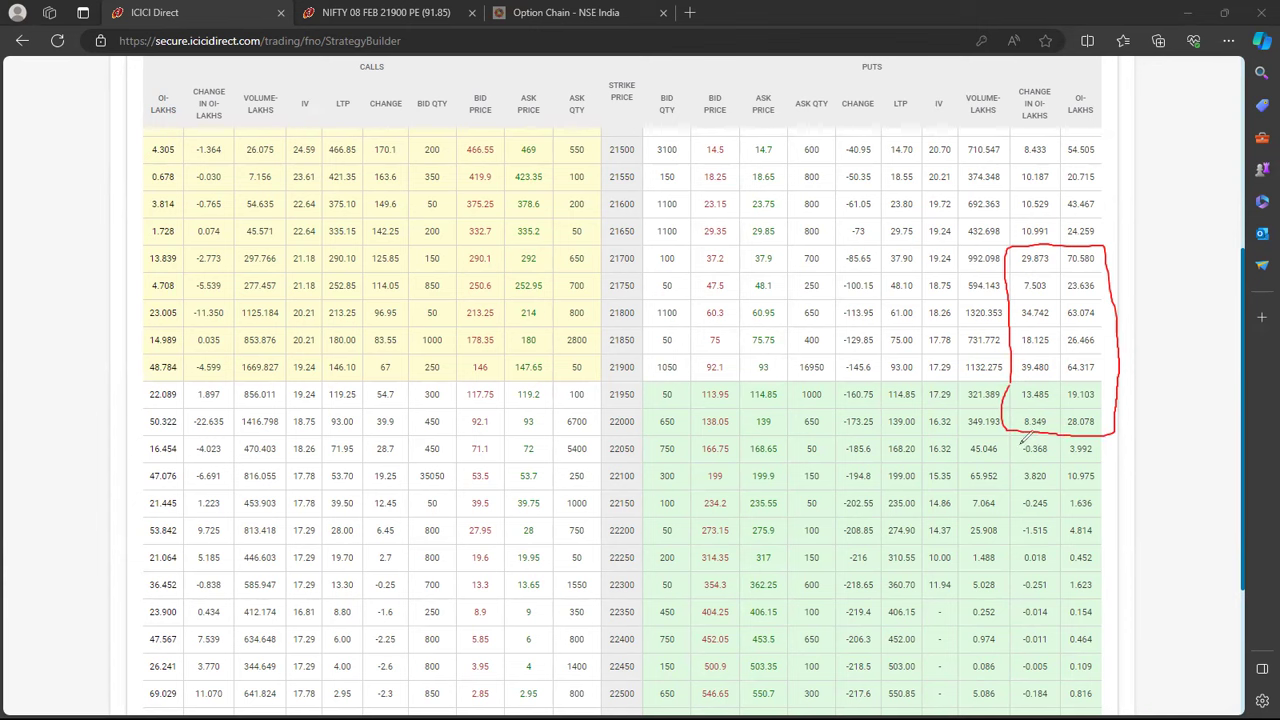
mouse_move(1020, 445)
left_mouse_down()
mouse_move(1025, 537)
mouse_move(1060, 528)
mouse_move(1057, 446)
mouse_move(1030, 438)
mouse_move(1166, 418)
mouse_move(1172, 491)
mouse_move(1102, 478)
left_mouse_up()
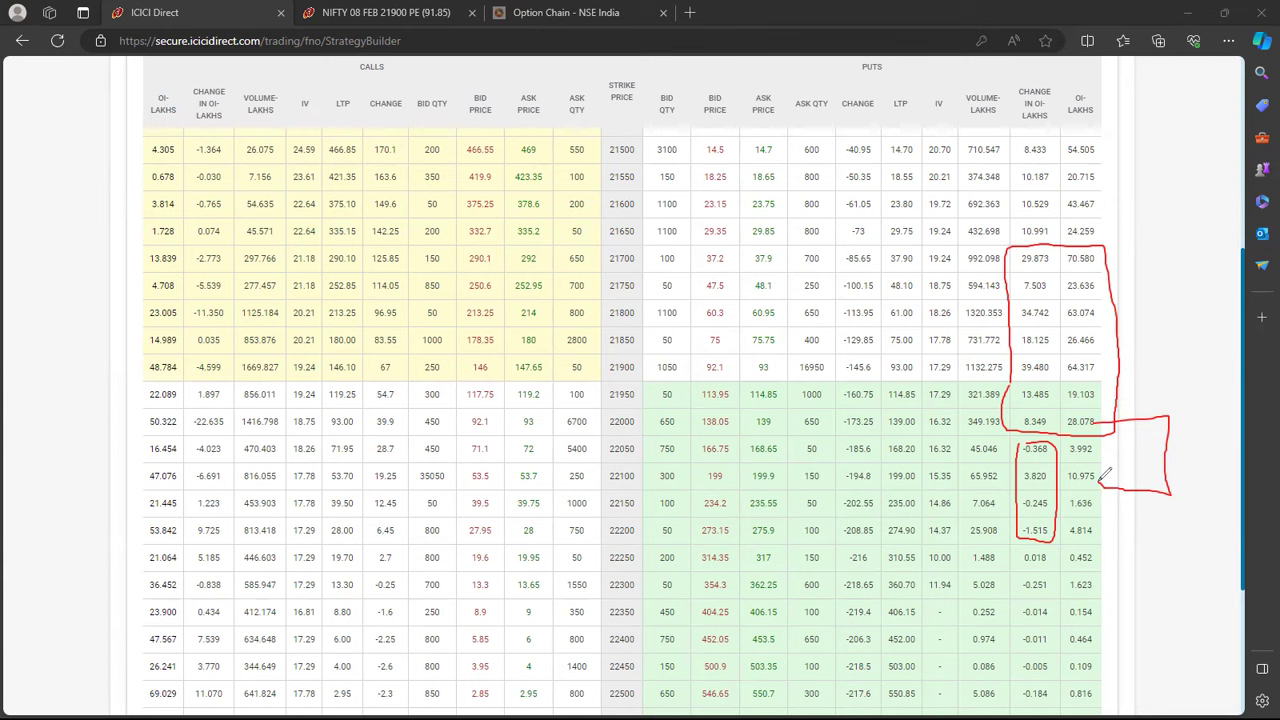
mouse_move(1097, 535)
left_mouse_down()
mouse_move(1168, 532)
mouse_move(1172, 490)
left_mouse_up()
Step: Circle the calls' change in open interest from strikes 21500 to 21900 and their open interest at 21700, 21800 and 21900
mouse_move(188, 168)
left_mouse_down()
mouse_move(209, 124)
mouse_move(228, 145)
mouse_move(229, 375)
mouse_move(182, 345)
mouse_move(196, 128)
left_mouse_up()
mouse_move(133, 244)
left_mouse_down()
mouse_move(220, 243)
mouse_move(157, 263)
mouse_move(134, 250)
left_mouse_up()
mouse_move(150, 306)
left_mouse_down()
mouse_move(192, 310)
mouse_move(147, 322)
mouse_move(138, 312)
mouse_move(152, 302)
left_mouse_up()
mouse_move(152, 360)
left_mouse_down()
mouse_move(190, 356)
mouse_move(148, 373)
left_mouse_up()
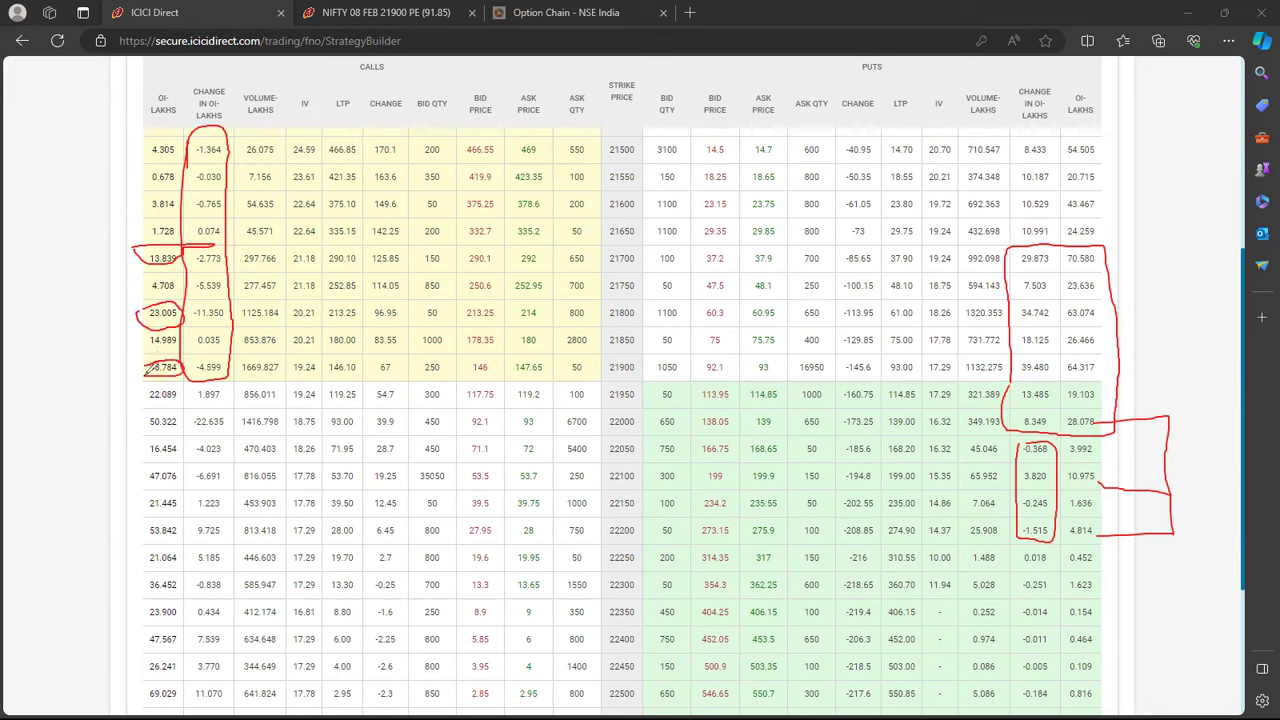
Step: Circle strike 22000 with its calls' open interest and change, box the calls' change in open interest at 22050 and 22100, and clear all marks
mouse_move(613, 427)
left_mouse_down()
mouse_move(645, 432)
mouse_move(638, 410)
mouse_move(607, 433)
left_mouse_up()
mouse_move(207, 406)
left_mouse_down()
mouse_move(190, 414)
mouse_move(202, 432)
mouse_move(228, 428)
mouse_move(213, 400)
left_mouse_up()
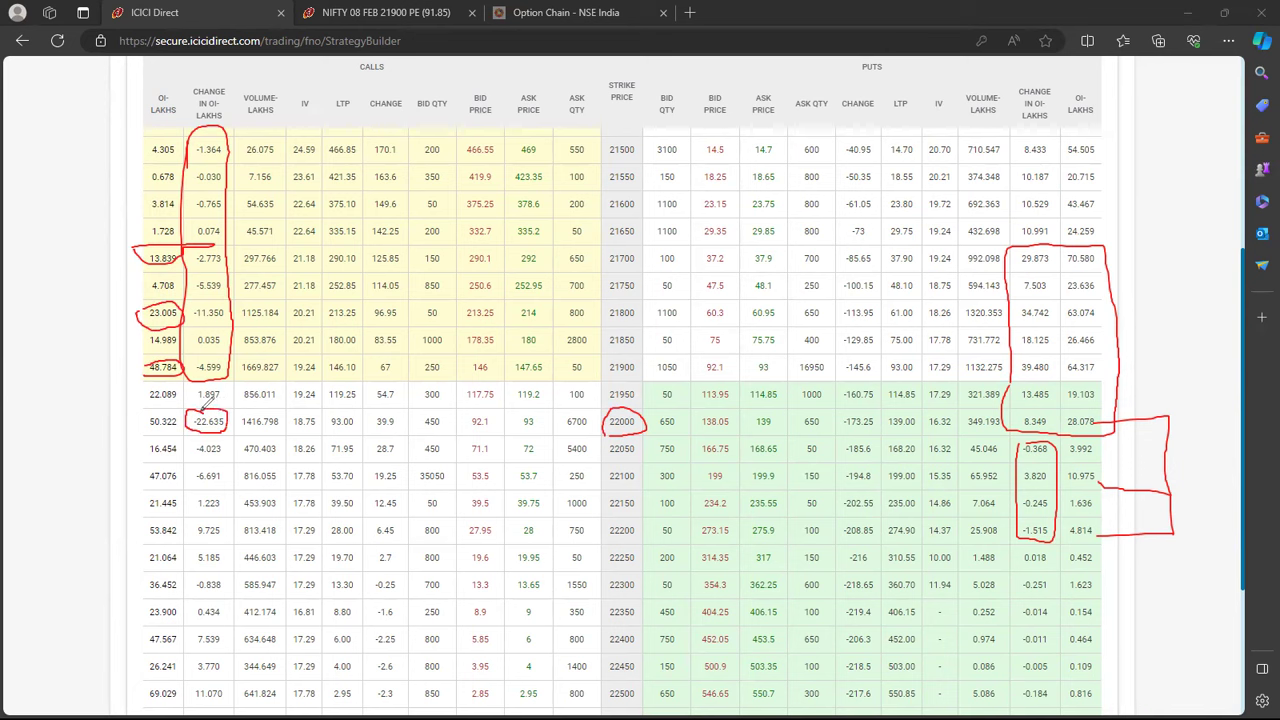
mouse_move(141, 404)
left_mouse_down()
mouse_move(185, 406)
mouse_move(196, 422)
mouse_move(170, 436)
mouse_move(143, 428)
mouse_move(143, 400)
left_mouse_up()
mouse_move(237, 428)
left_mouse_down()
mouse_move(231, 487)
mouse_move(193, 484)
mouse_move(189, 440)
left_mouse_up()
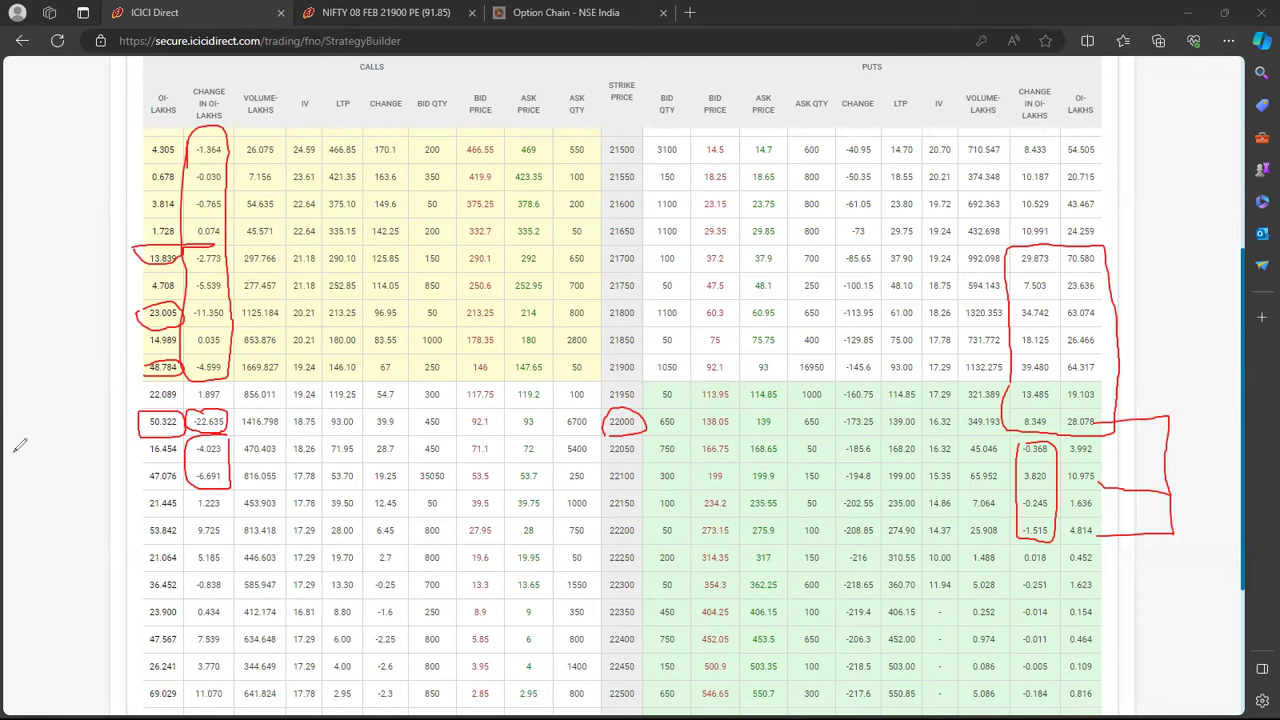
key("e")
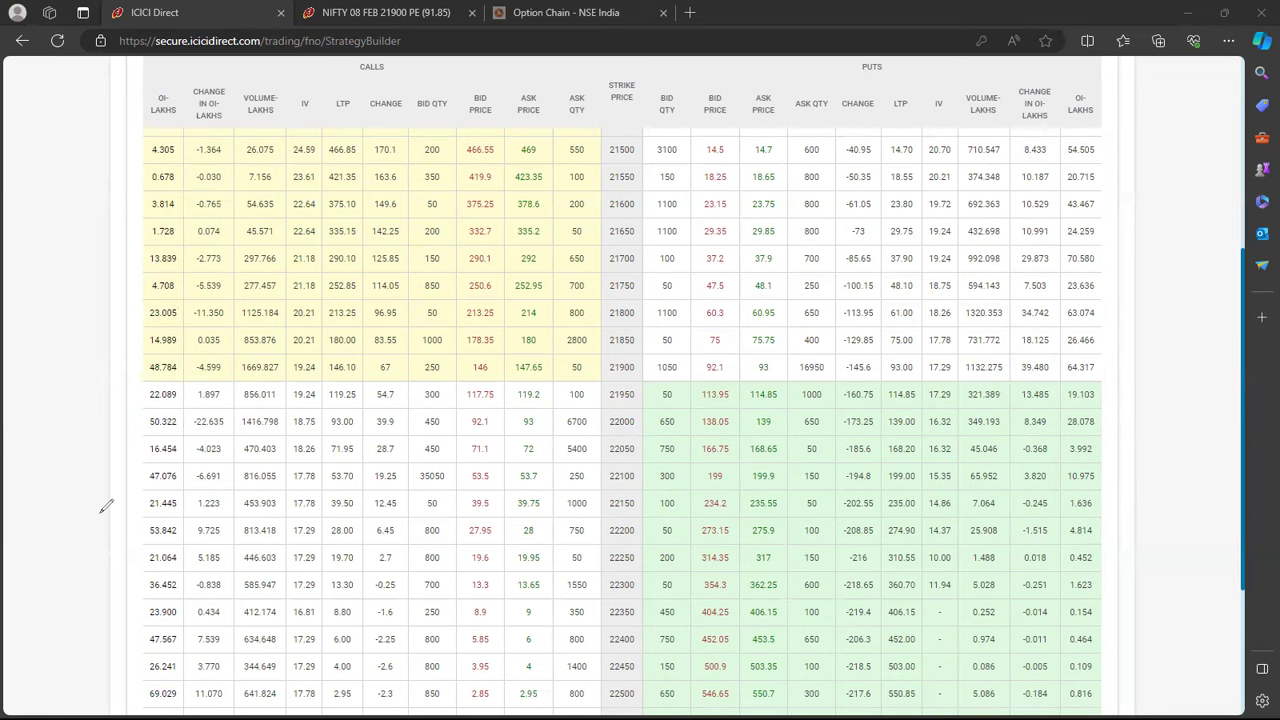